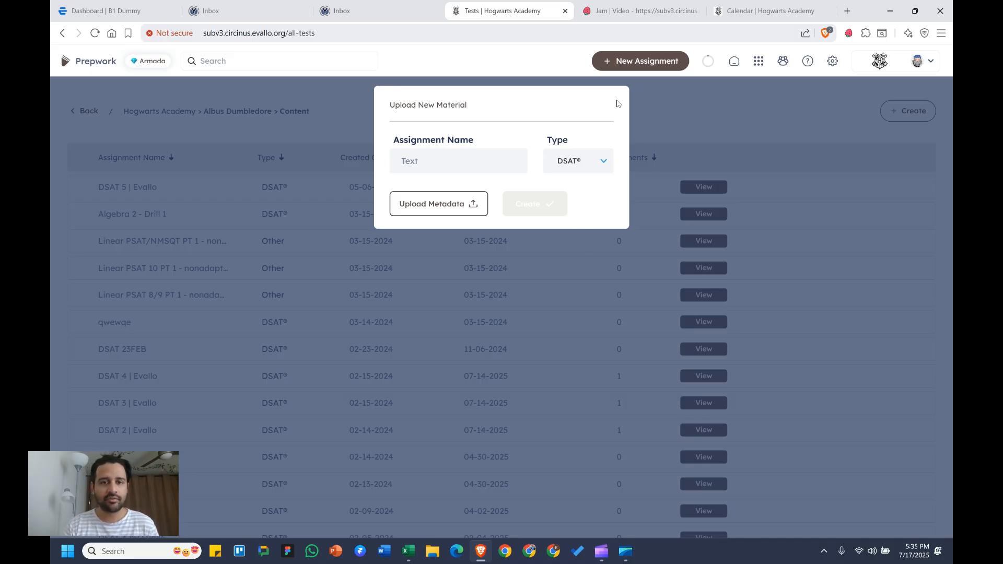
Examine the assignment types offered for the new material without changing the selection.
left_click(593, 165)
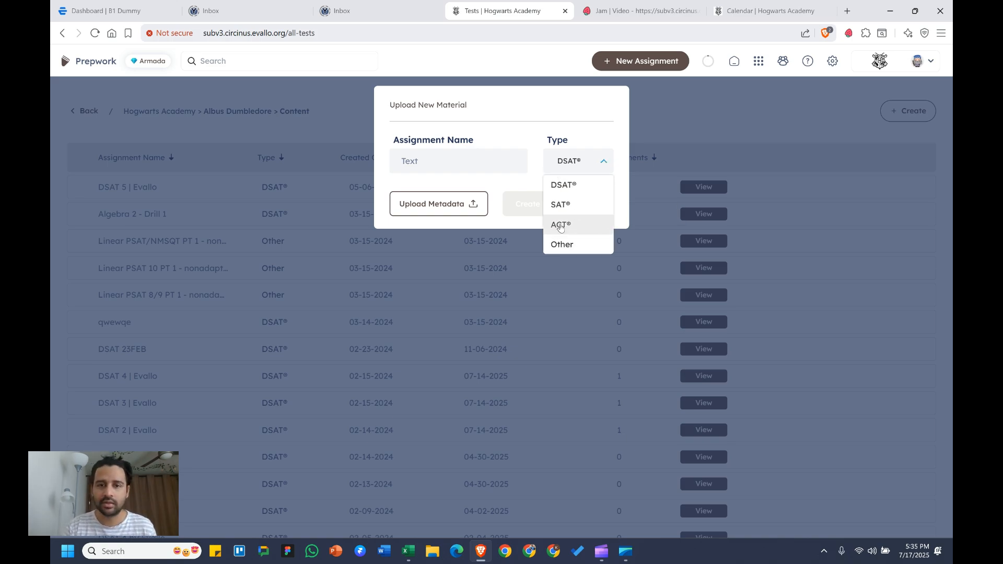
left_click(543, 139)
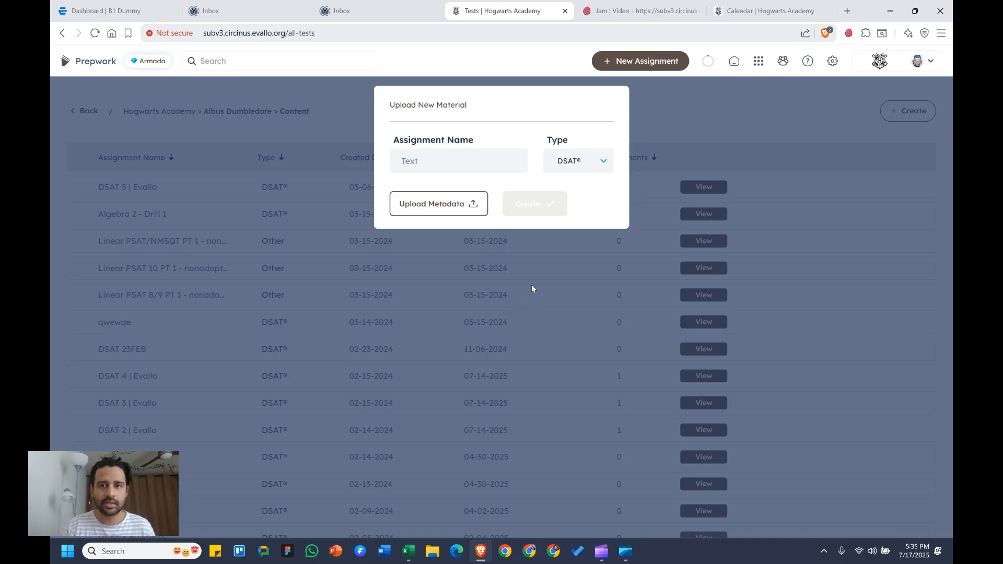
Open Prepwork's content list and start creating a new material.
left_click(759, 61)
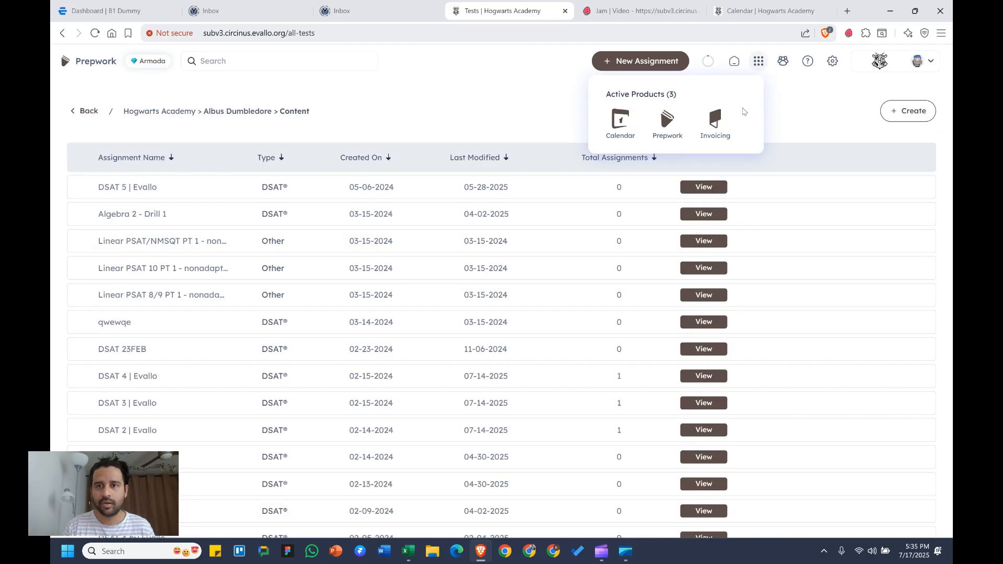
left_click(665, 128)
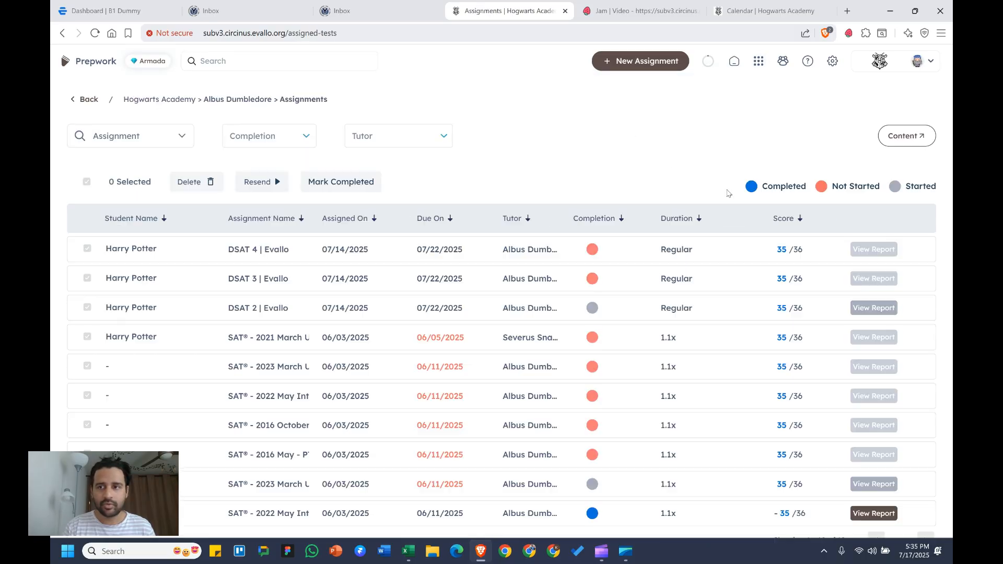
left_click(926, 137)
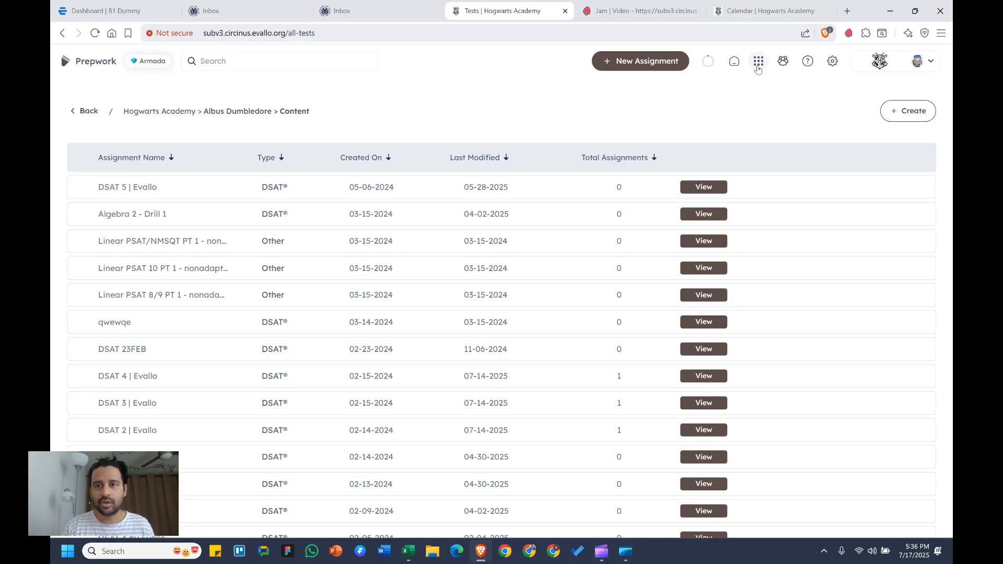
left_click(912, 118)
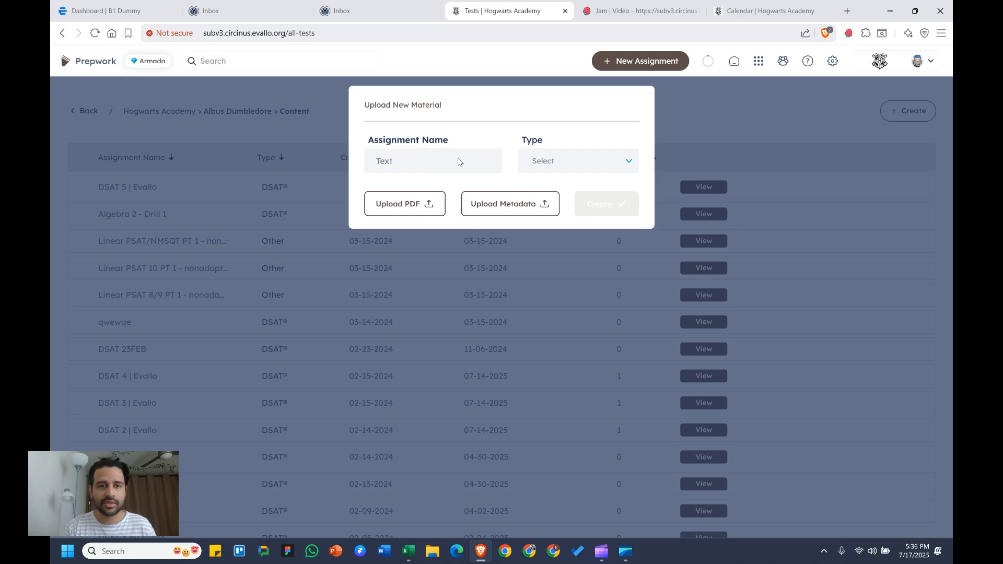
Set the new material's type to DSAT®.
left_click(569, 163)
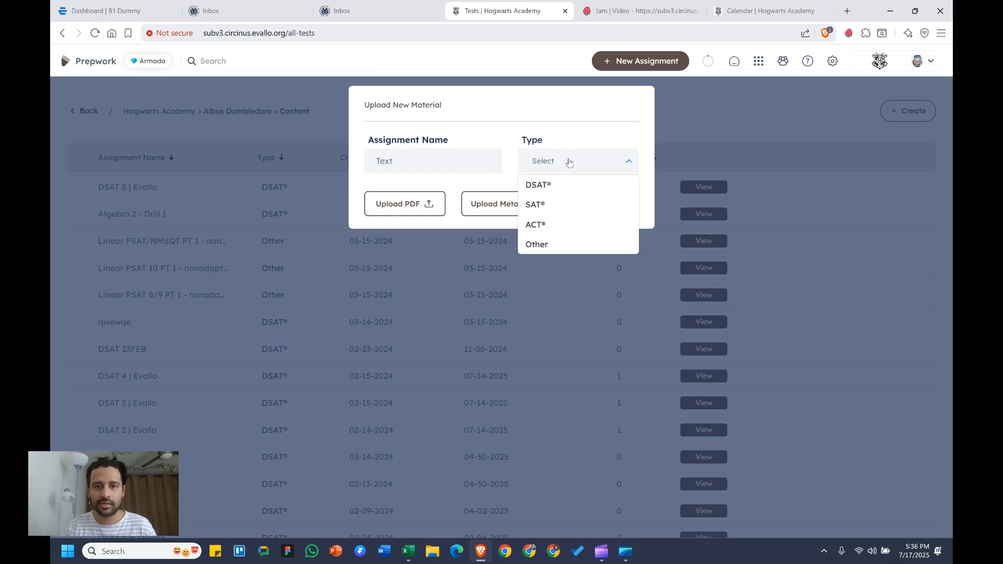
left_click(567, 165)
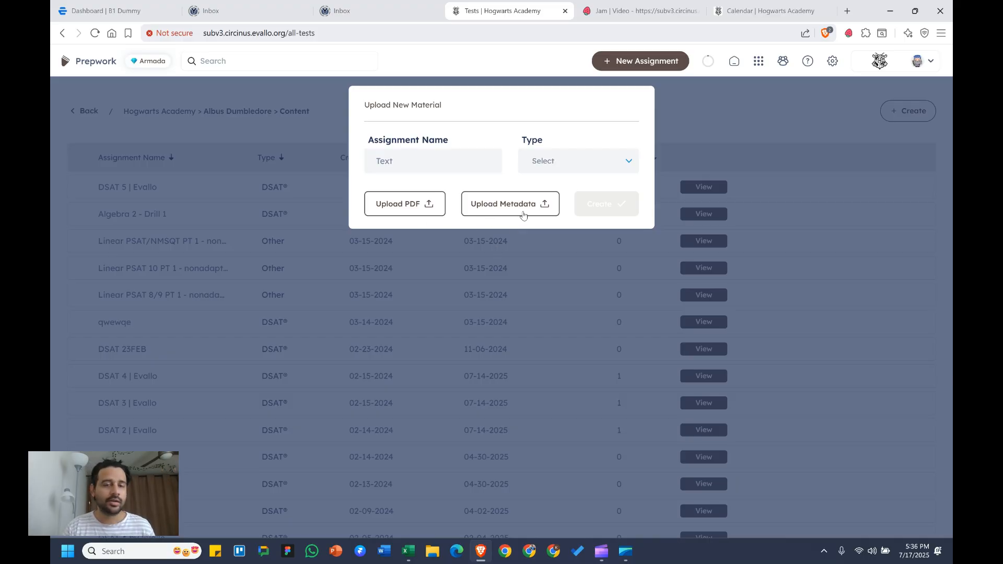
left_click(554, 168)
left_click(549, 185)
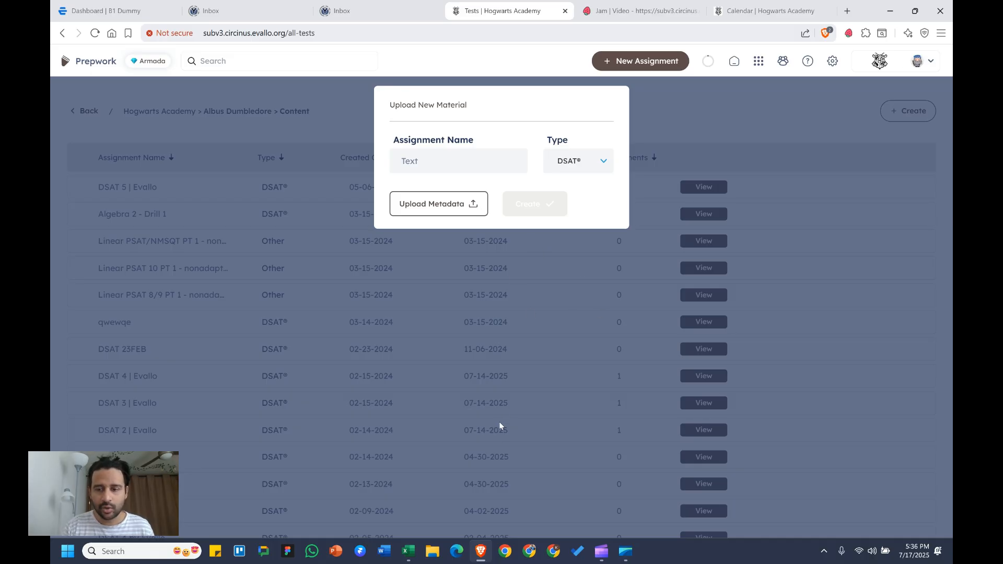
Switch to Excel and compare the filled-in DSAT 3 - Full Metadata workbook with the DSAT Full Metadata template.
mouse_move(410, 557)
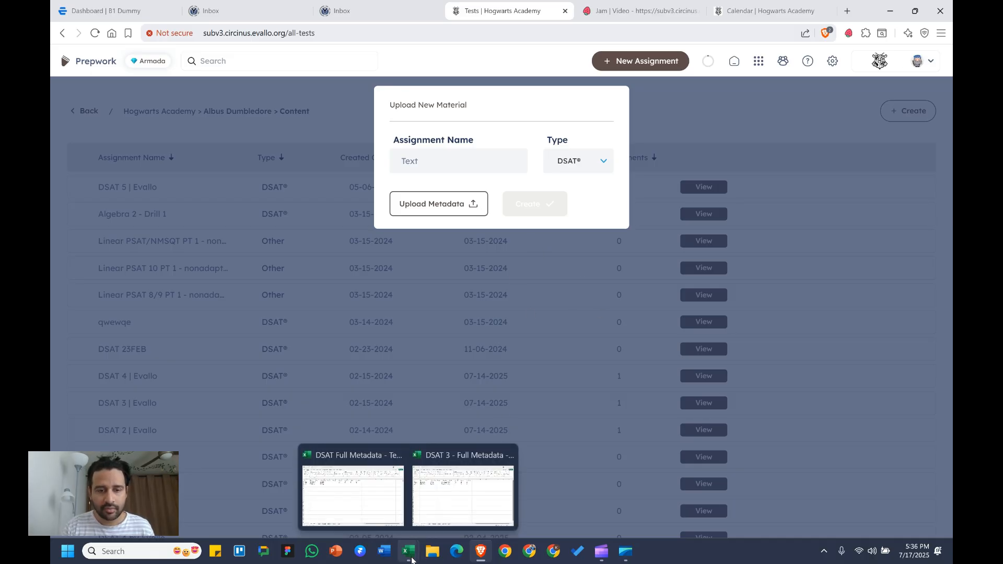
left_click(450, 512)
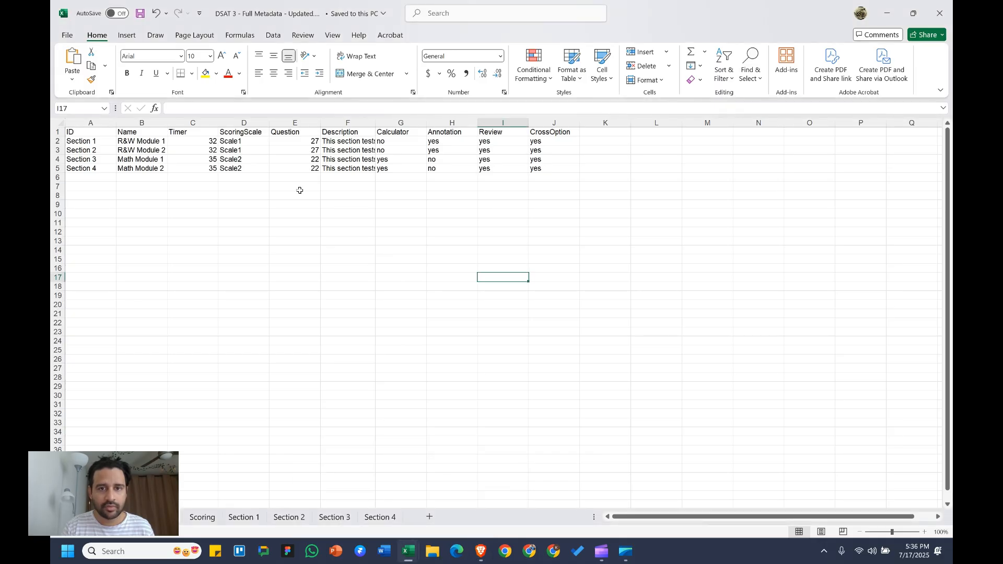
left_click(659, 234)
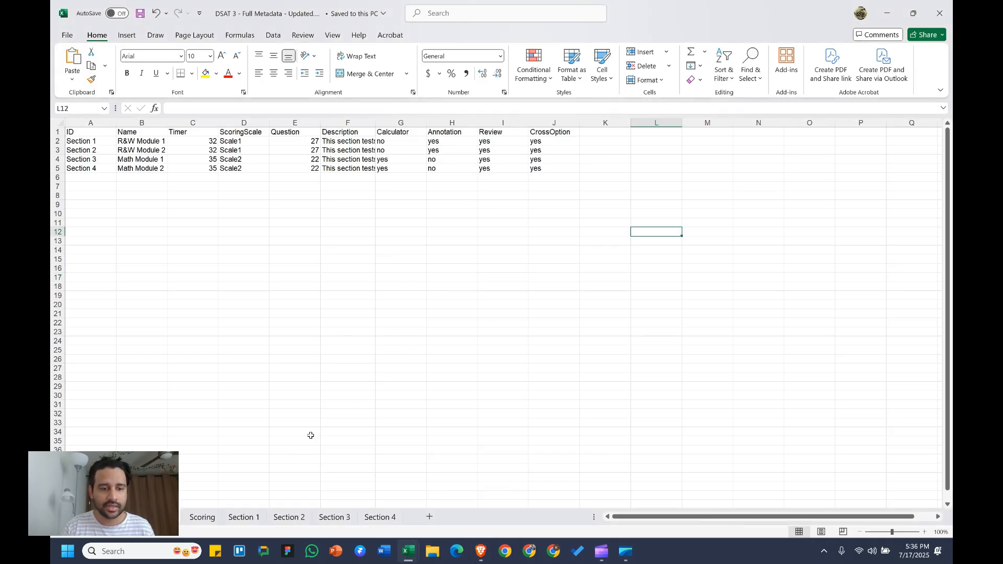
mouse_move(409, 553)
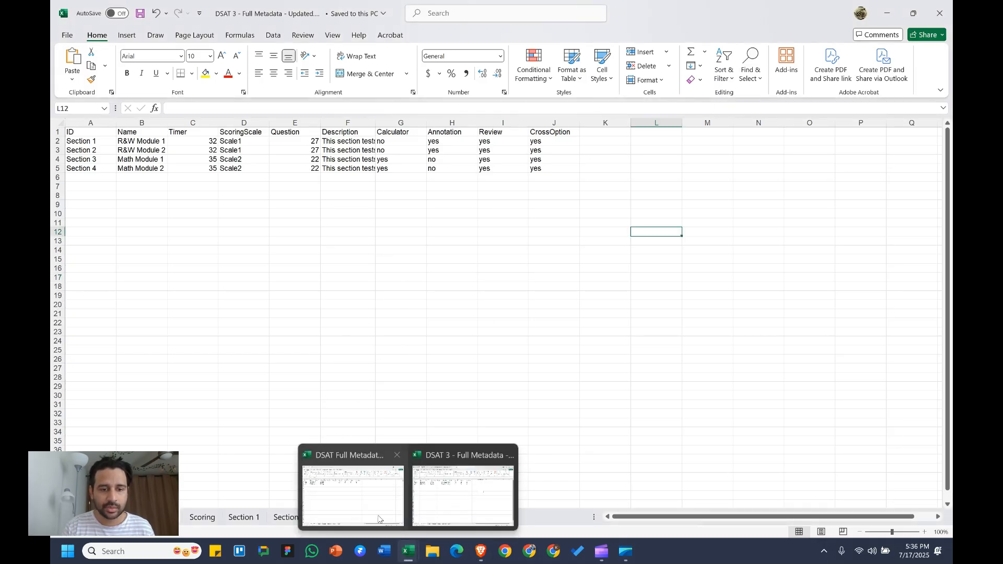
left_click(355, 487)
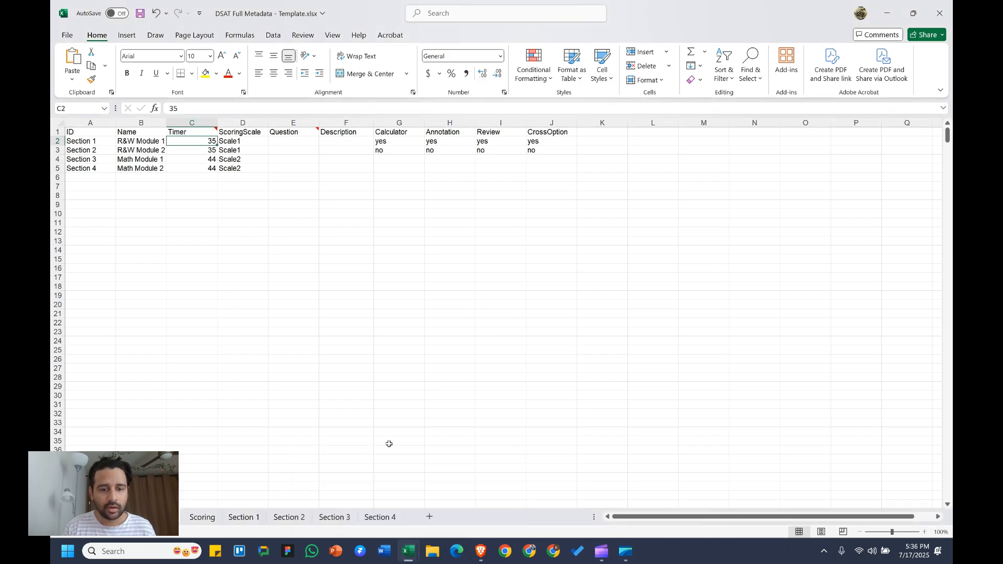
mouse_move(409, 553)
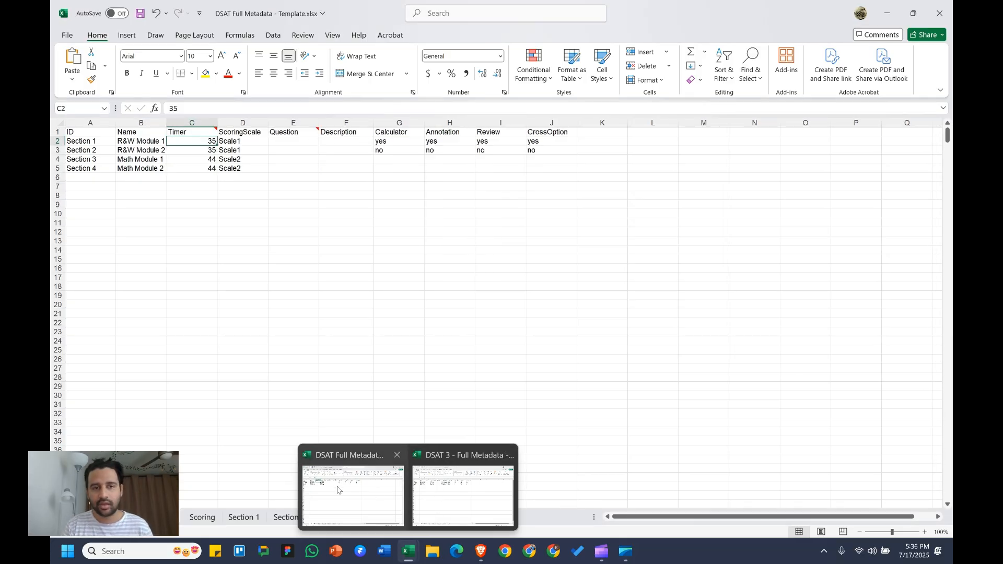
mouse_move(442, 490)
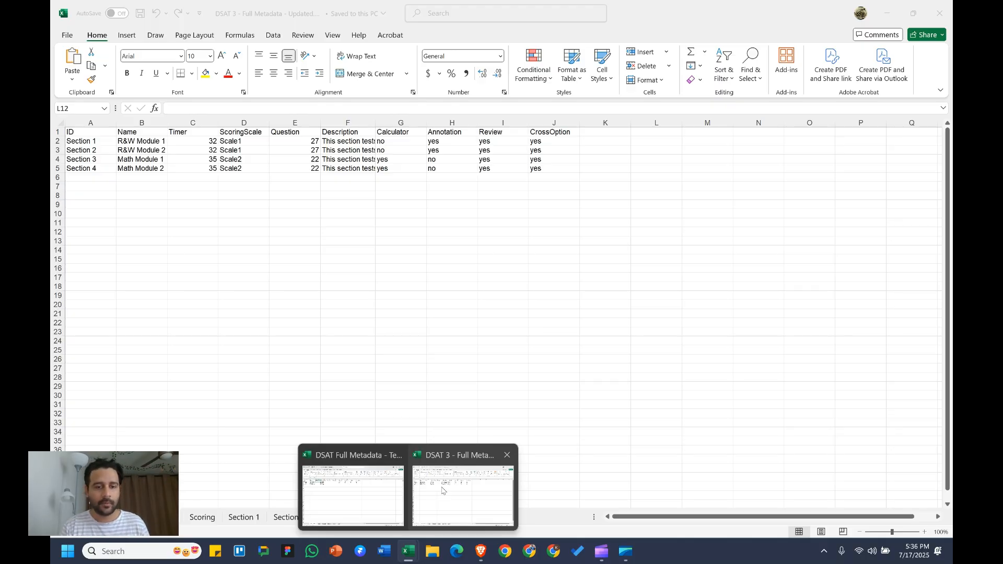
left_click(442, 490)
left_click(374, 286)
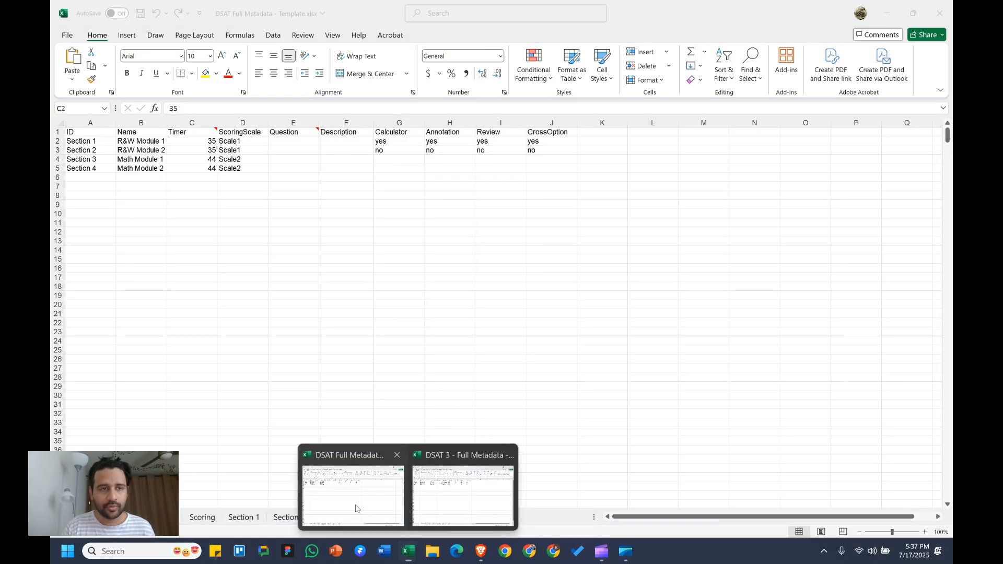
left_click(352, 491)
left_click(493, 249)
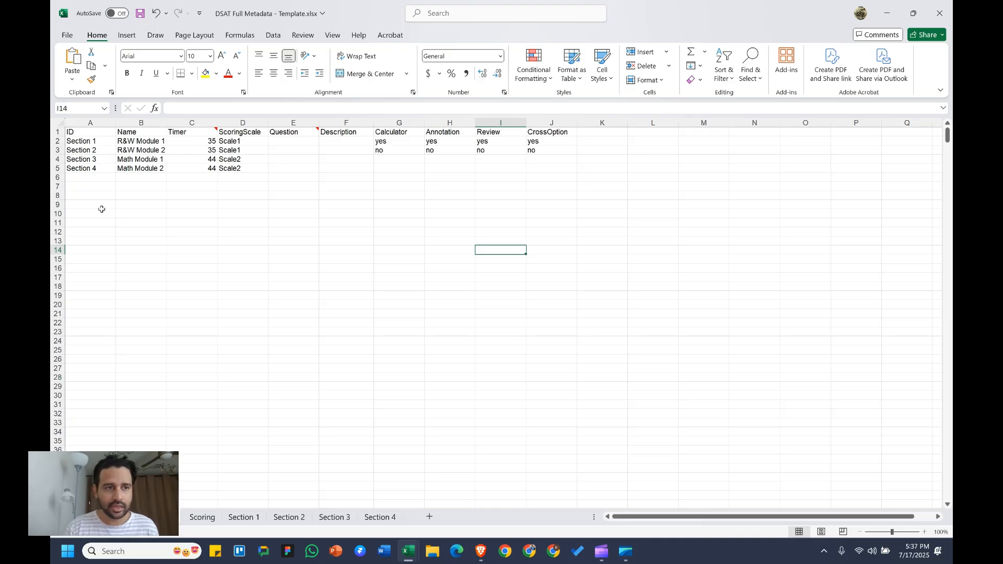
Examine the template's column headings from ID to CrossOption and look through the Section 1 to Section 4 and Scoring sheets.
left_click_drag(99, 133, 562, 135)
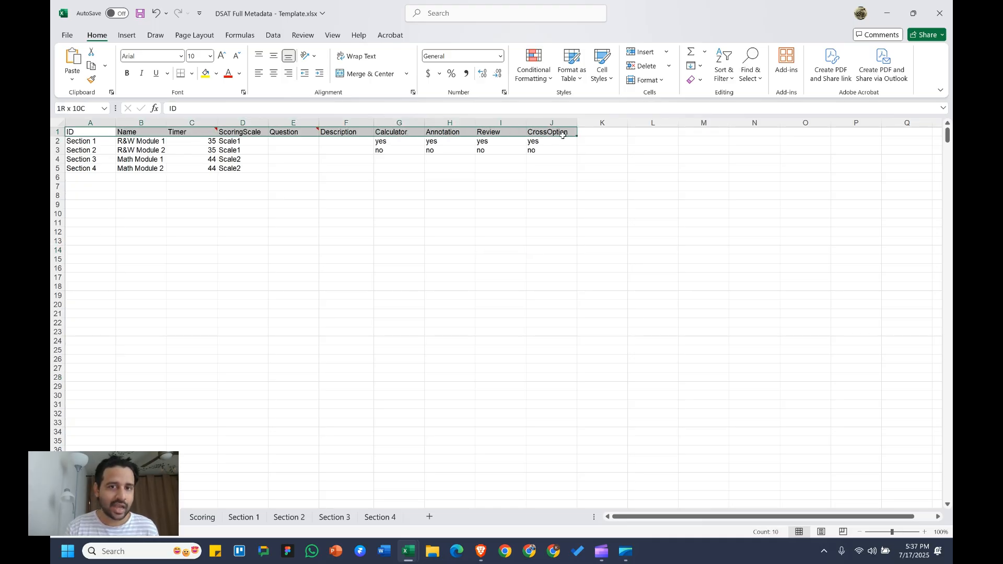
left_click(425, 254)
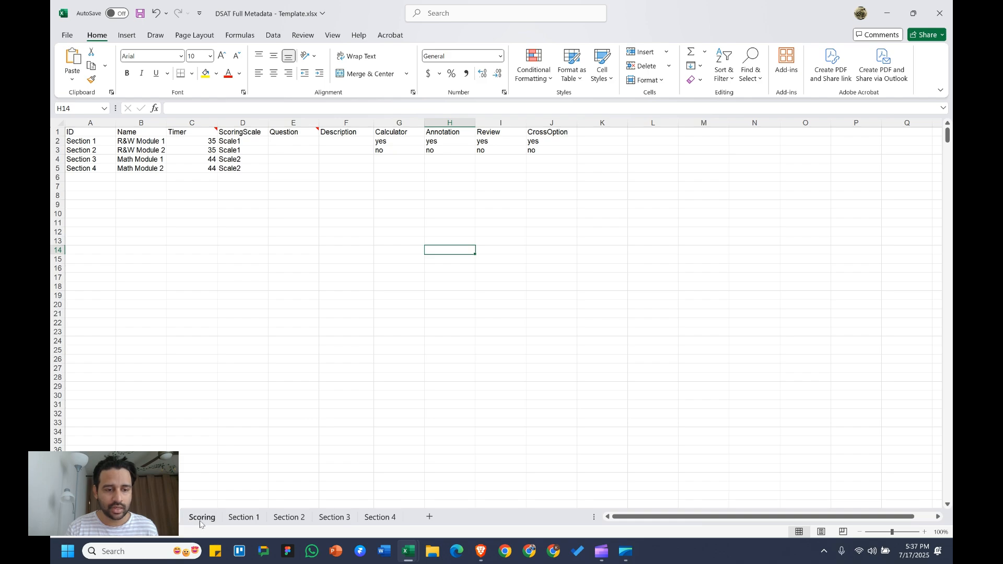
left_click(243, 517)
left_click(289, 518)
left_click(335, 517)
left_click(380, 517)
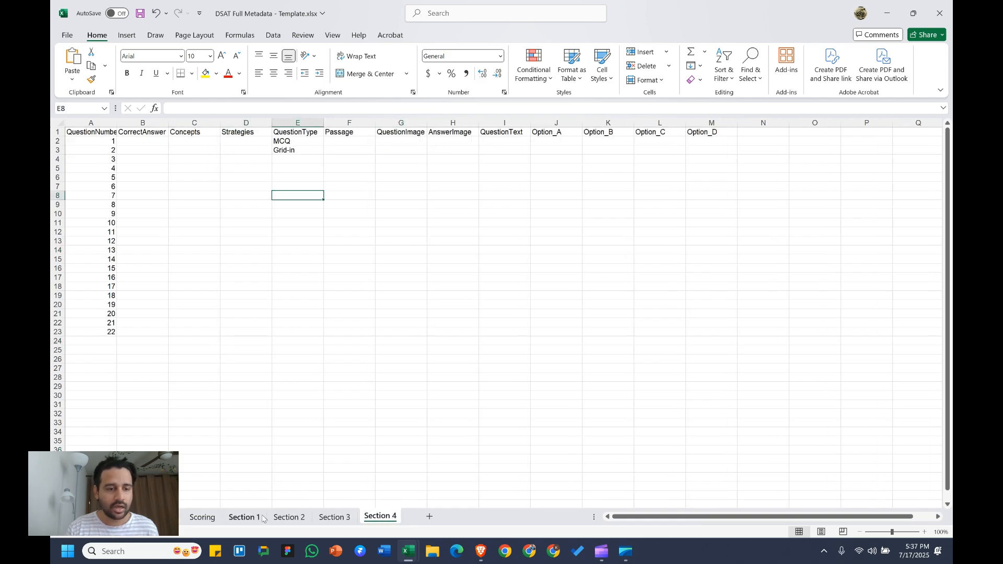
left_click(202, 518)
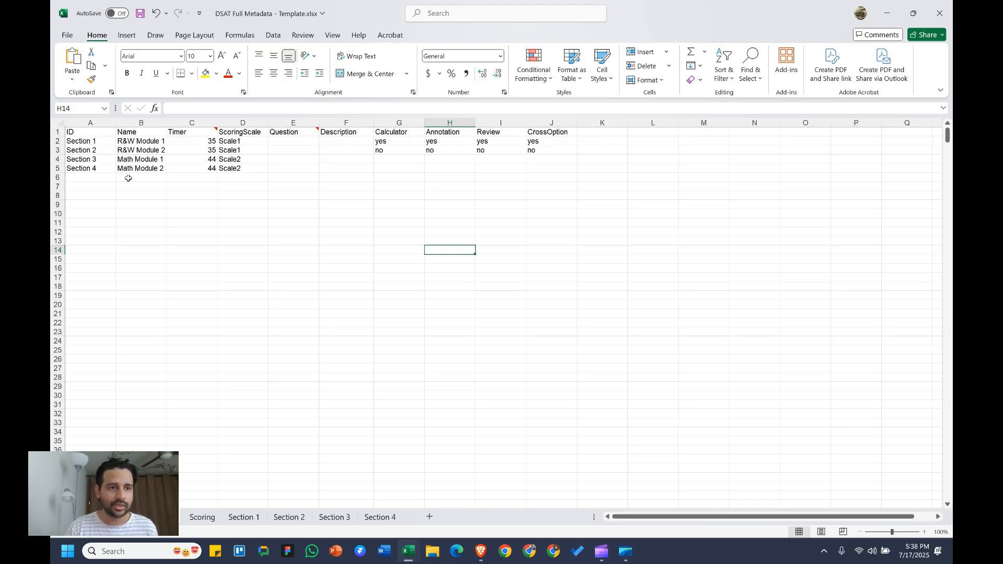
Highlight the IDs Section 1 to Section 4 below the ID heading on the section overview sheet.
left_click(103, 136)
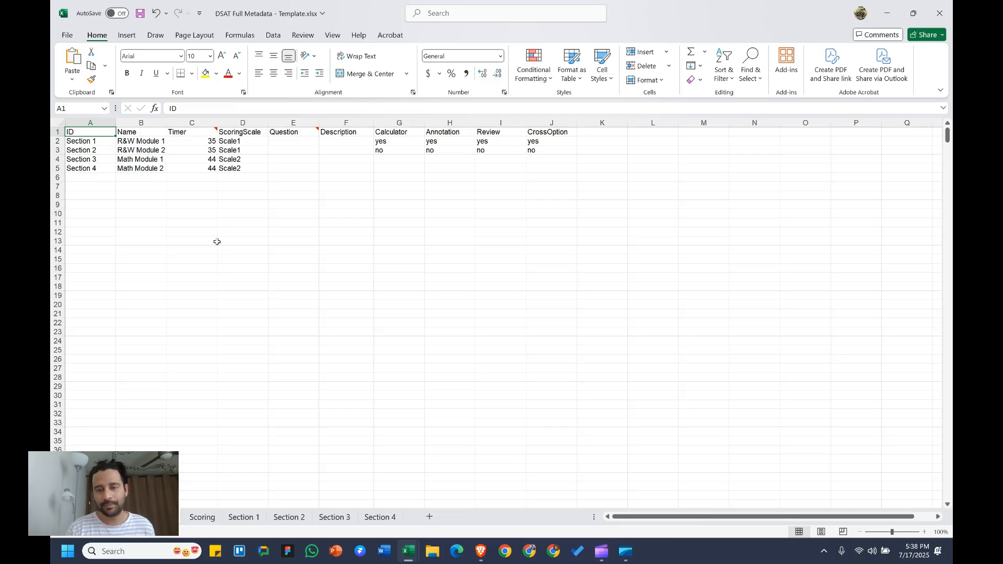
key("Down")
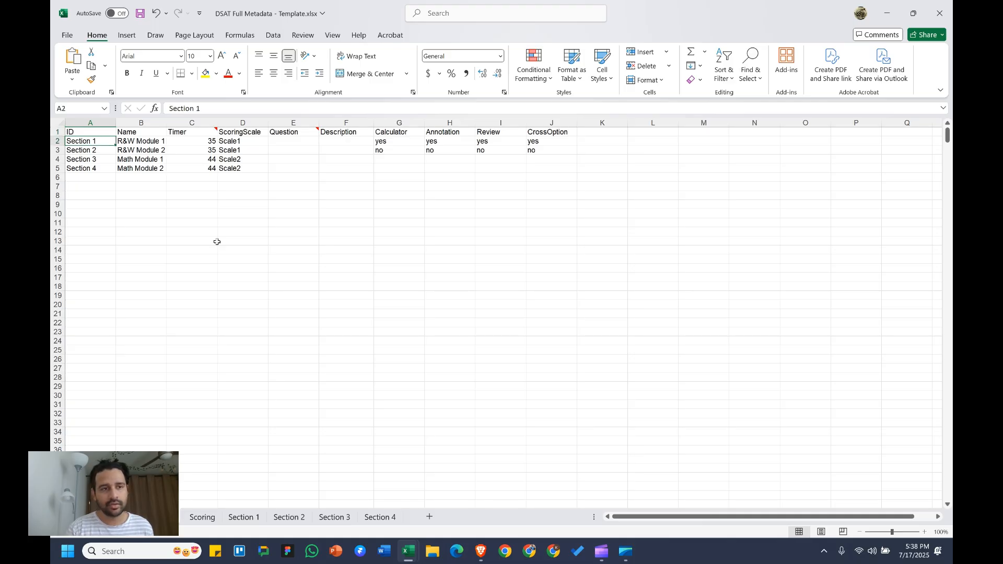
key("shift+Down")
key("shift+Down")
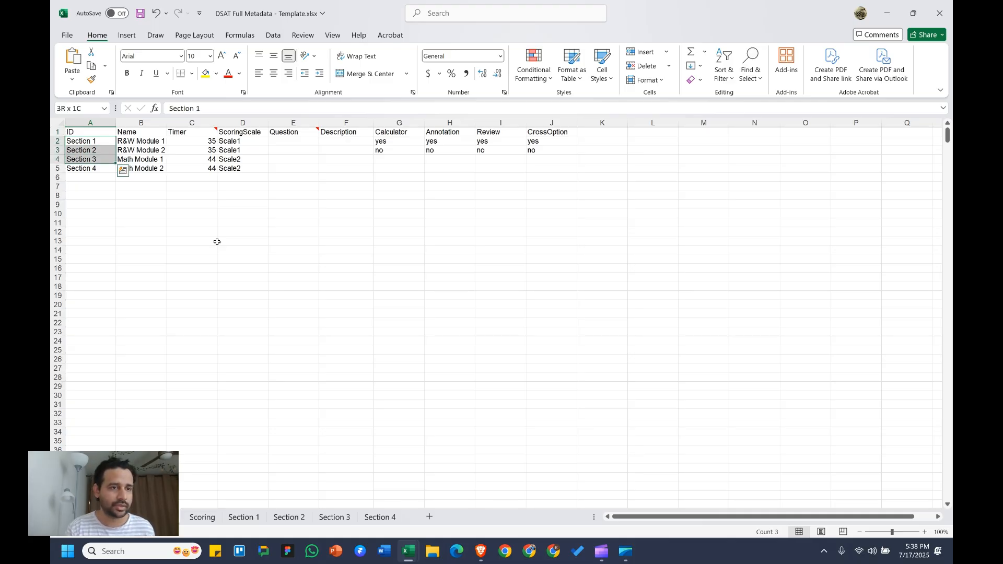
key("shift+Down")
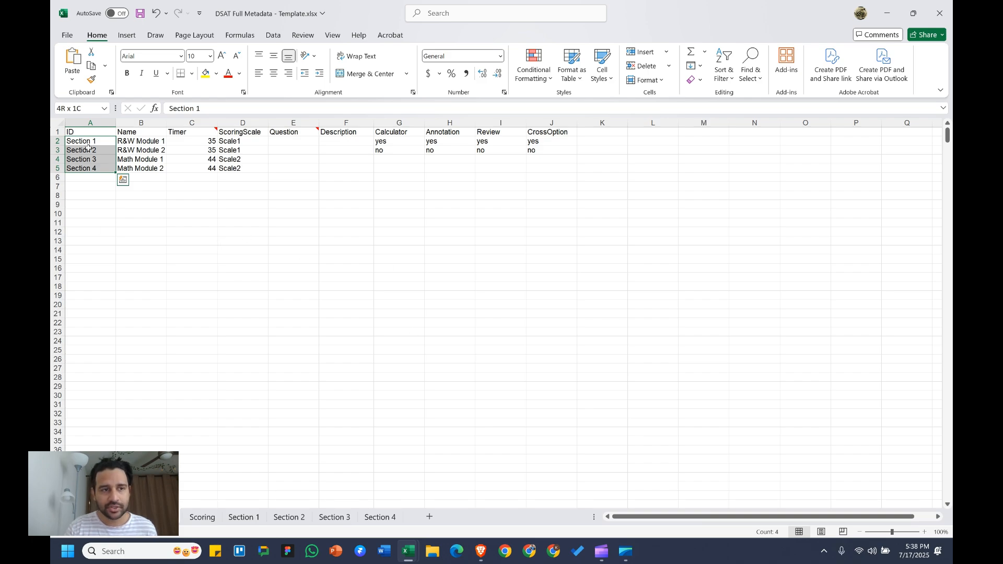
Check the Section 1 to Section 4 sheets against the IDs and return to the section overview sheet.
left_click(244, 518)
left_click(286, 518)
left_click(327, 521)
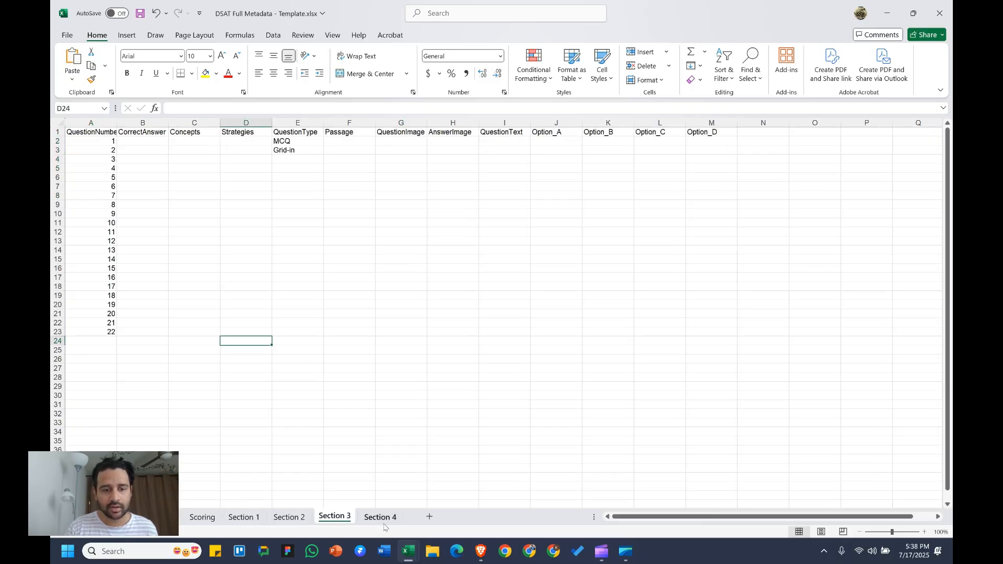
left_click(384, 520)
left_click(254, 517)
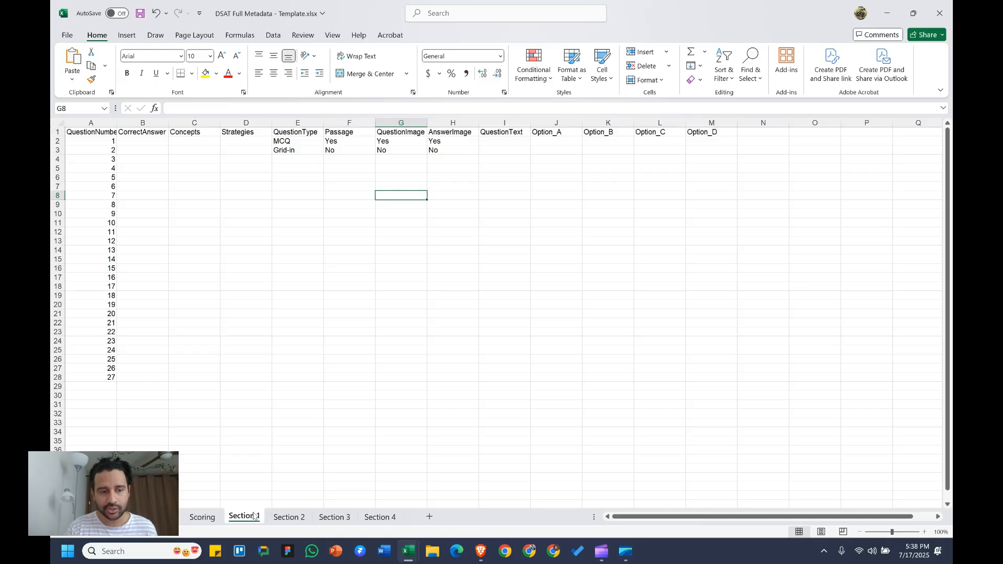
left_click(205, 518)
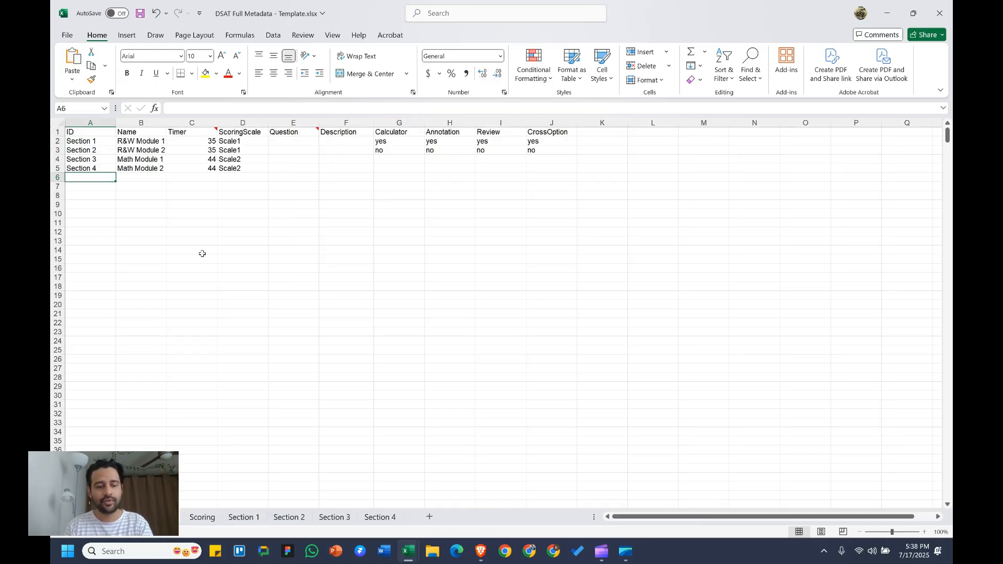
Try adding the ID Section 5 in cell A6 below the existing sections, and clear that cell again.
type("Section ")
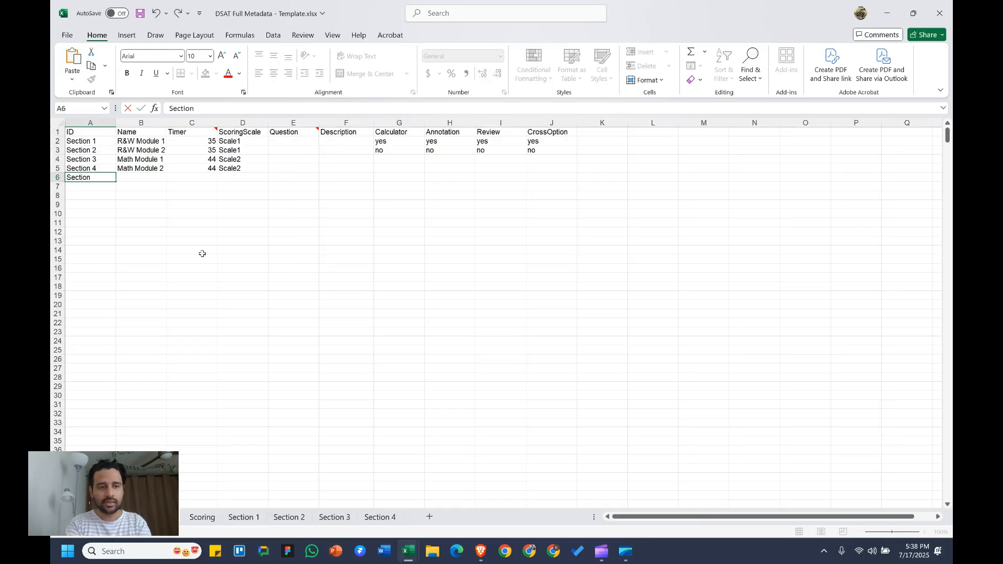
type("5")
key("Return")
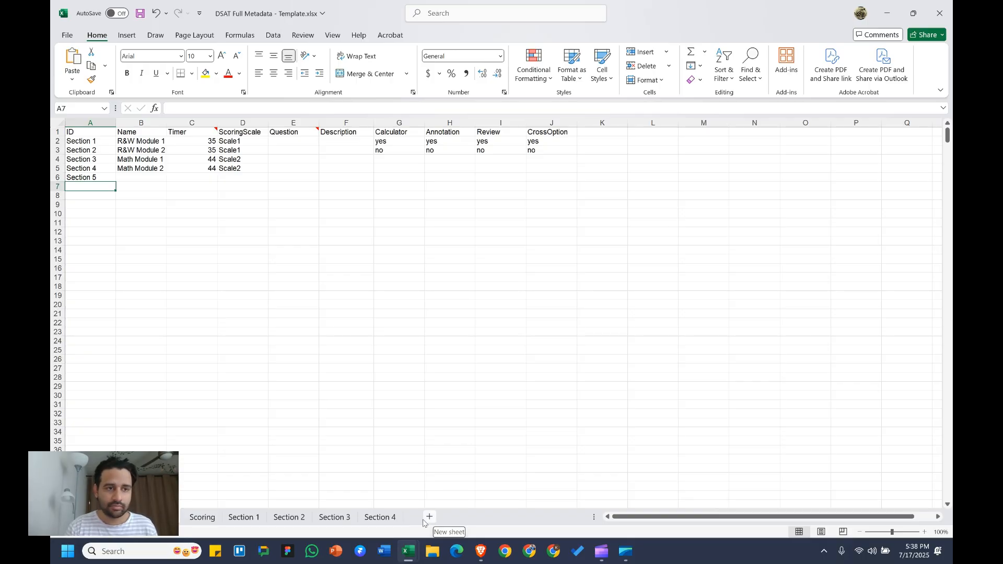
left_click(101, 178)
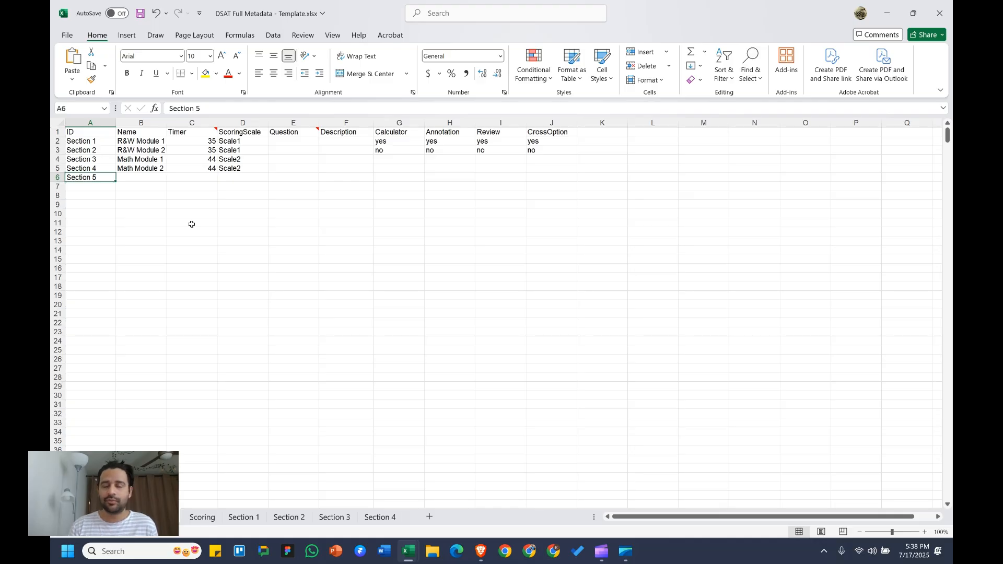
key("Delete")
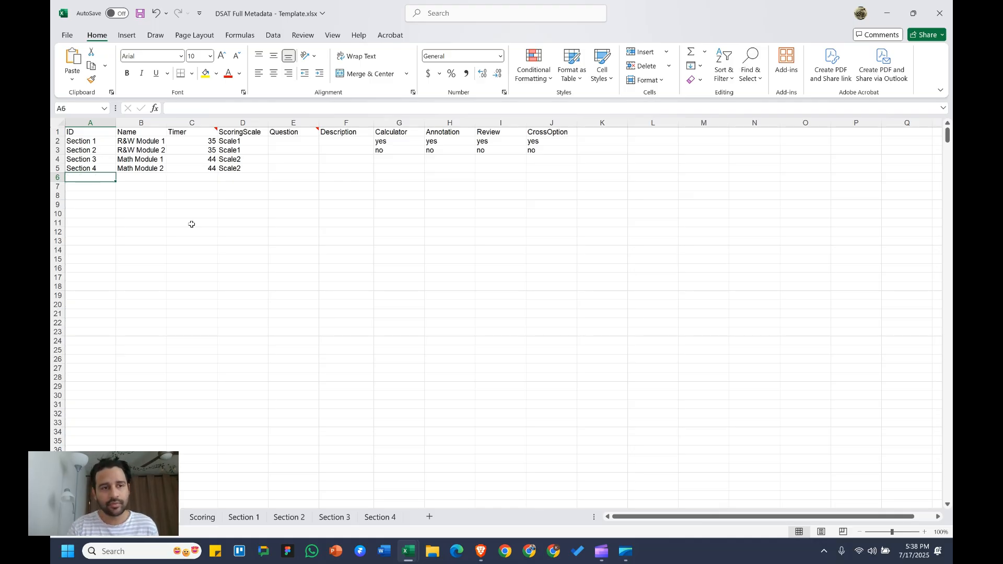
Examine the Name column, going from the first module's name to the column heading.
key("Up")
key("Up")
key("Up")
key("Up")
key("Right")
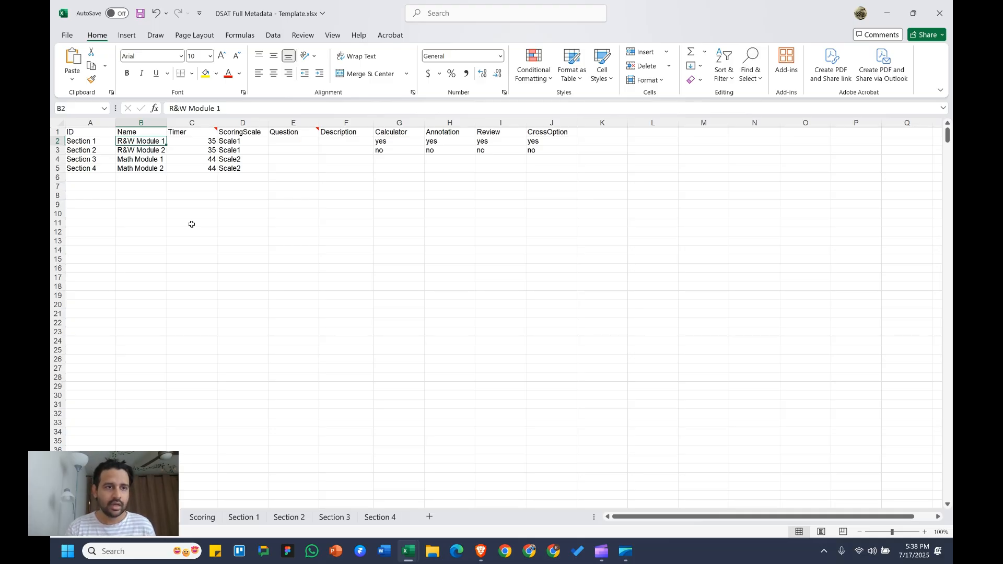
key("Up")
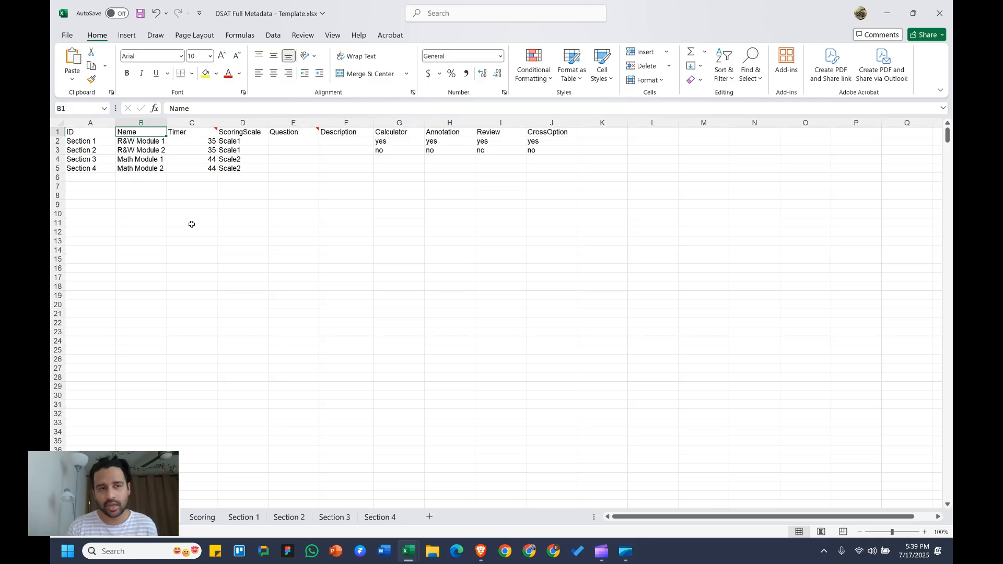
Compare the first section's ID and module name, and go on to its Timer value.
key("Down")
key("Down")
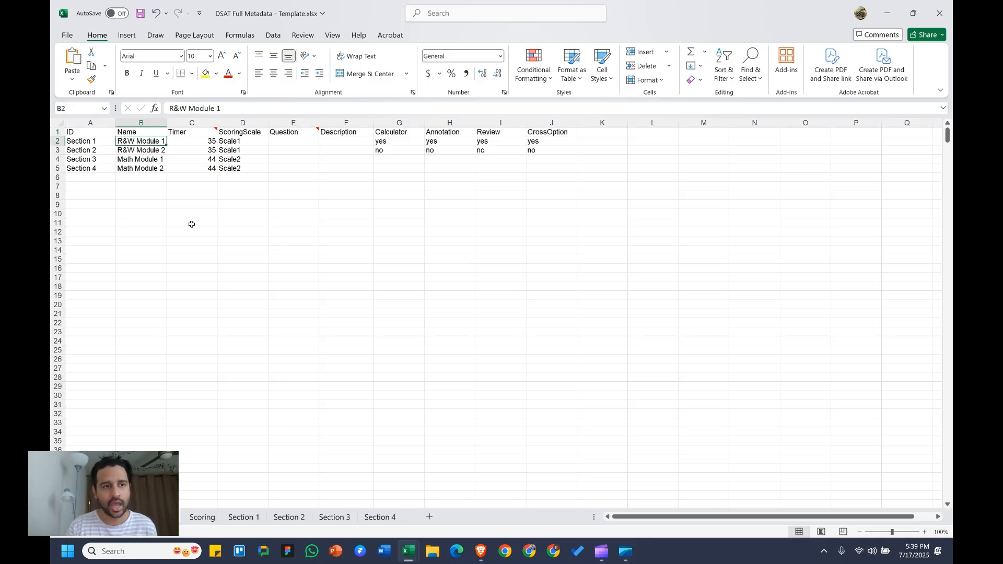
key("Up")
key("Left")
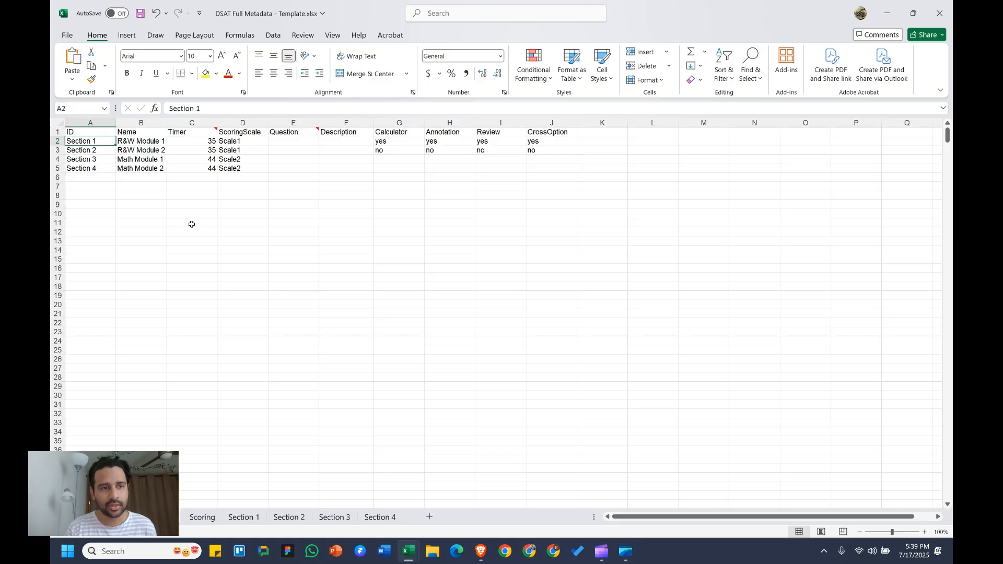
key("Right")
key("Right")
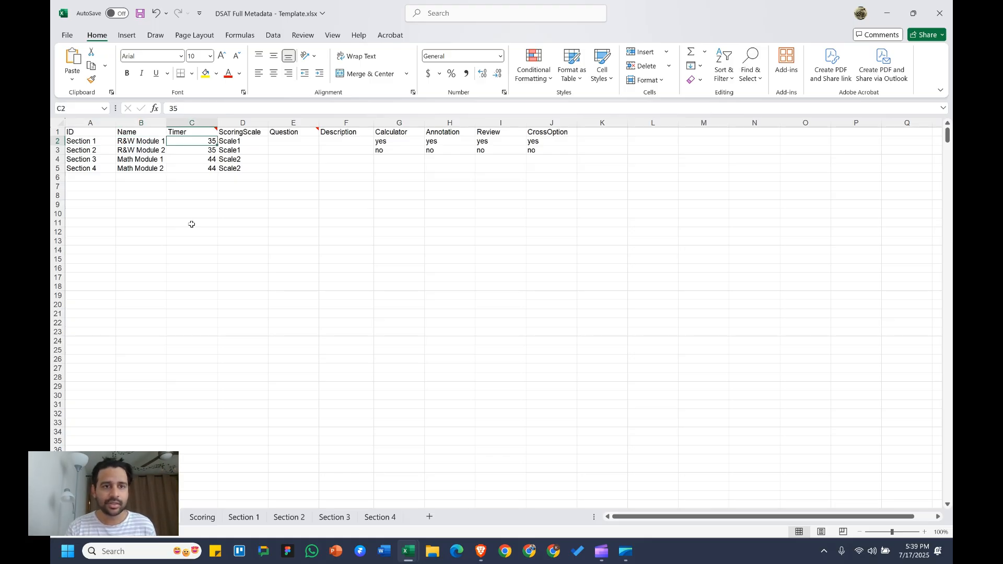
Set the Timer of both R&W modules, Section 1 and Section 2, to 32.
key("alt+Tab")
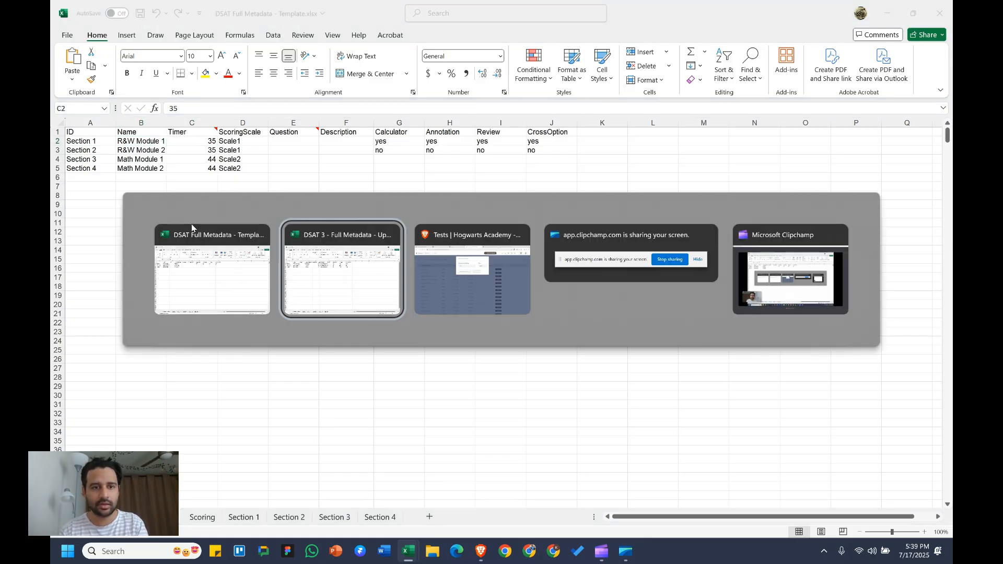
key("alt+Tab")
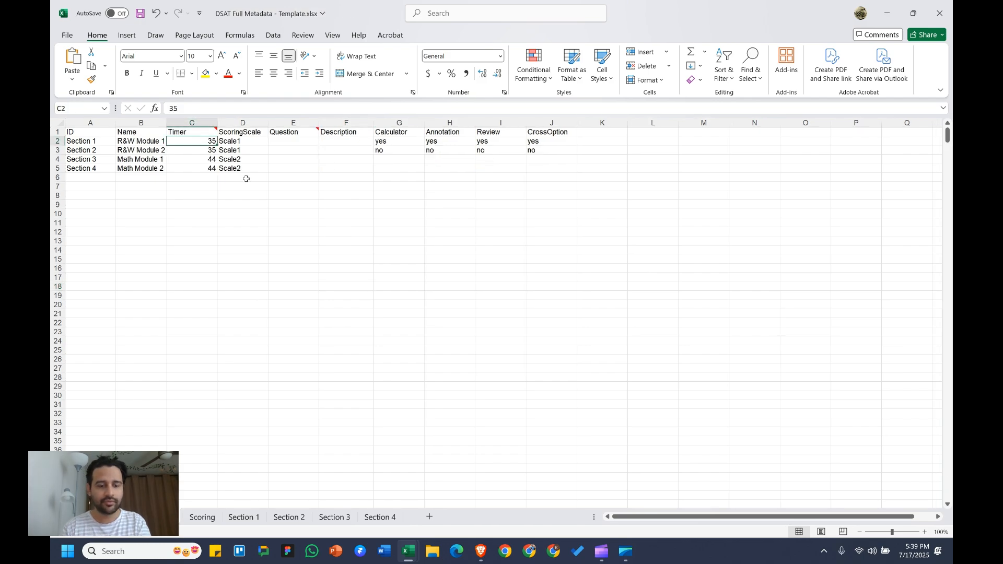
type("32")
key("Return")
type("332")
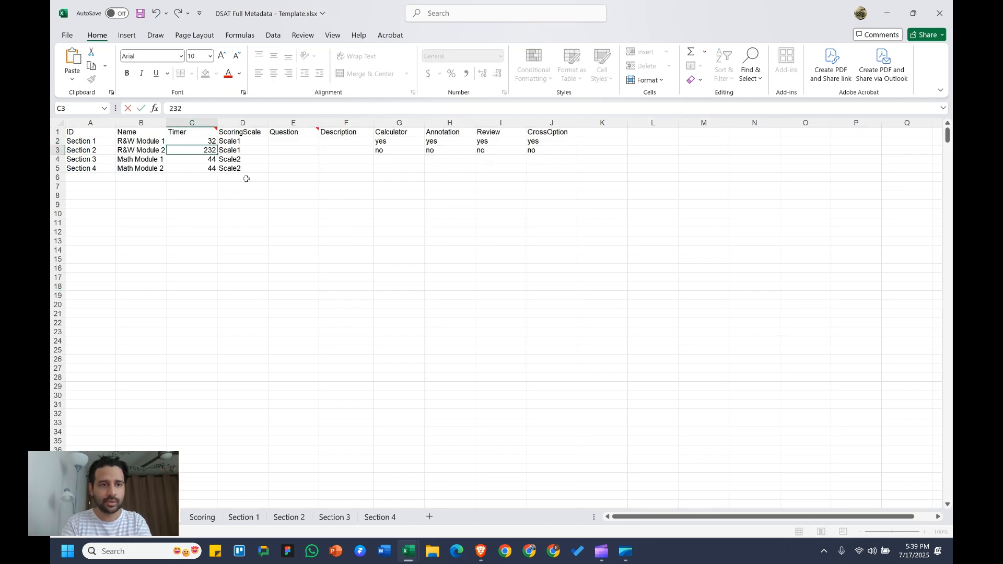
key("BackSpace")
key("BackSpace")
key("BackSpace")
type("32")
key("Return")
Set the Timer of both Math modules to 35 and return to the first module's Timer cell.
type("35")
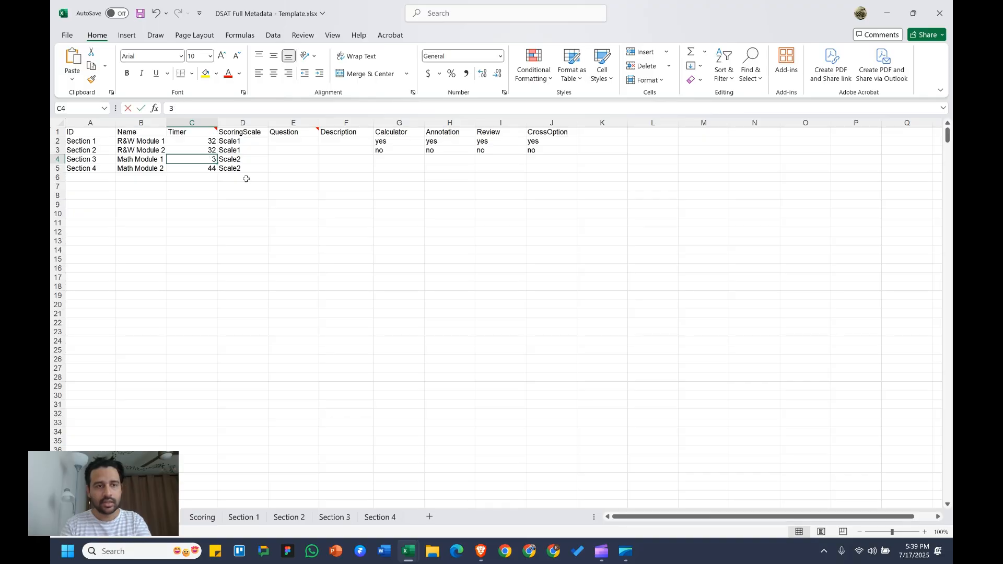
key("Return")
type("35")
key("Return")
key("Up")
key("Up")
key("Up")
key("Up")
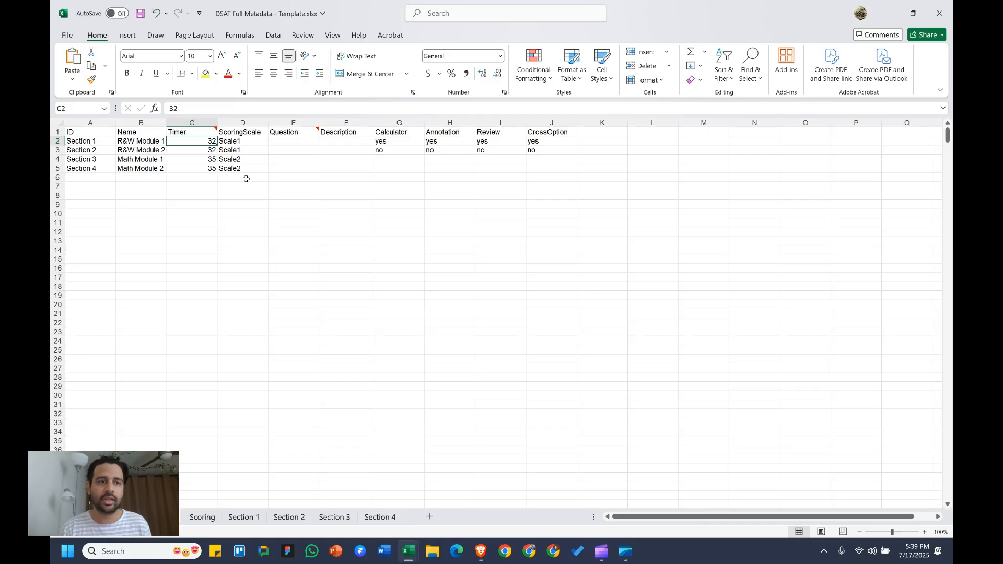
Check the Scale1 and Scale2 columns on the Scoring sheet and return to the ScoringScale column of the section overview.
key("Right")
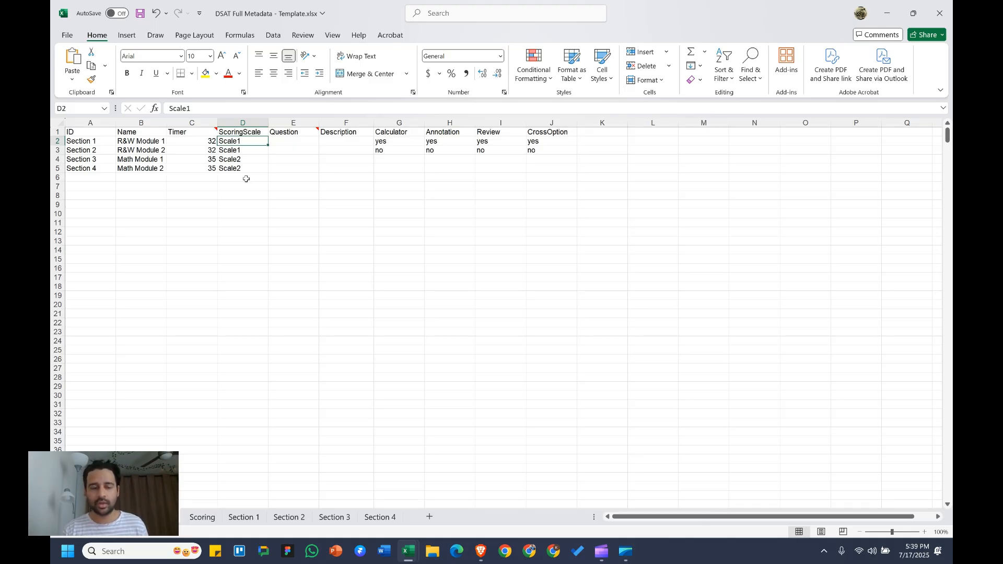
left_click(202, 517)
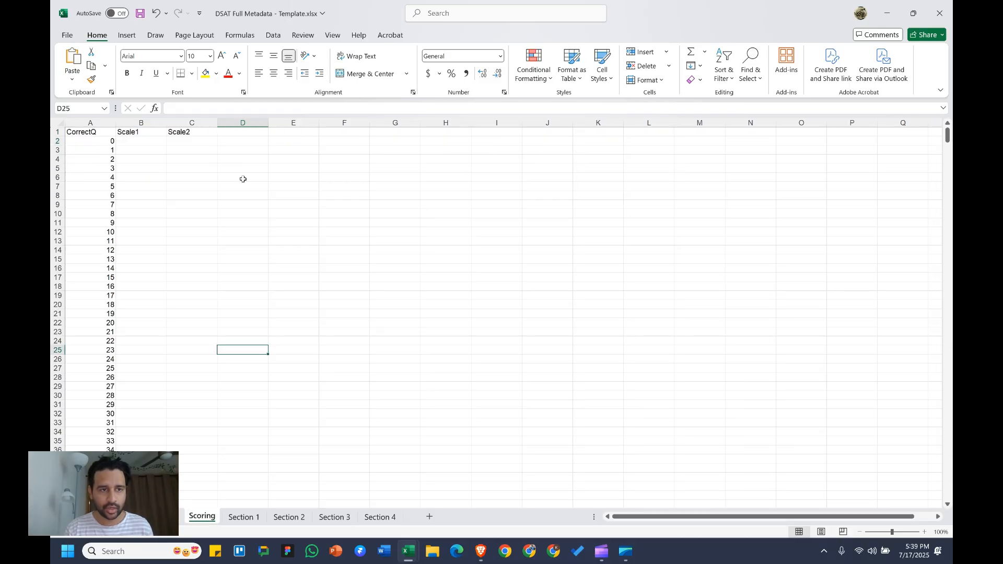
left_click(163, 517)
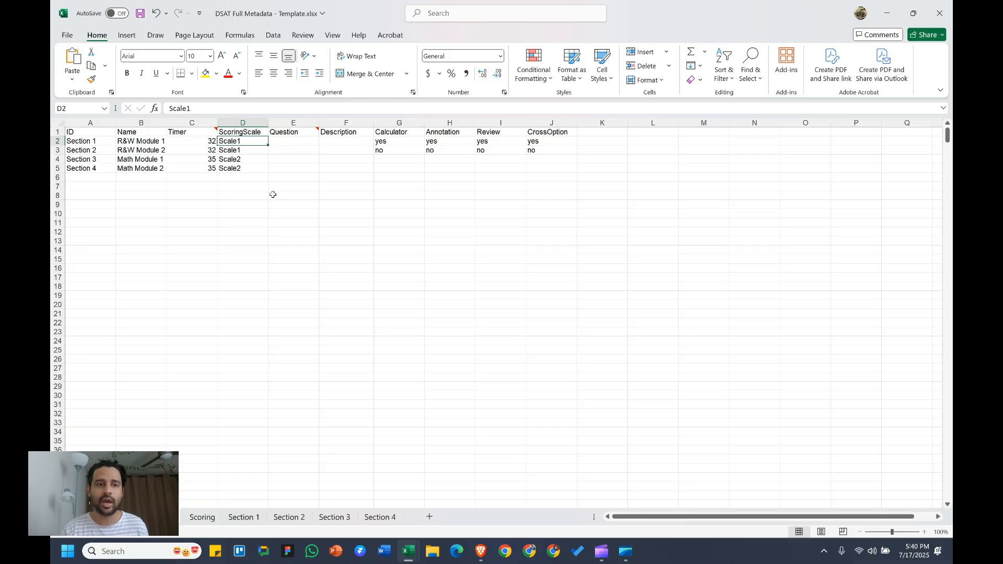
key("Left")
key("Left")
key("Right")
key("Right")
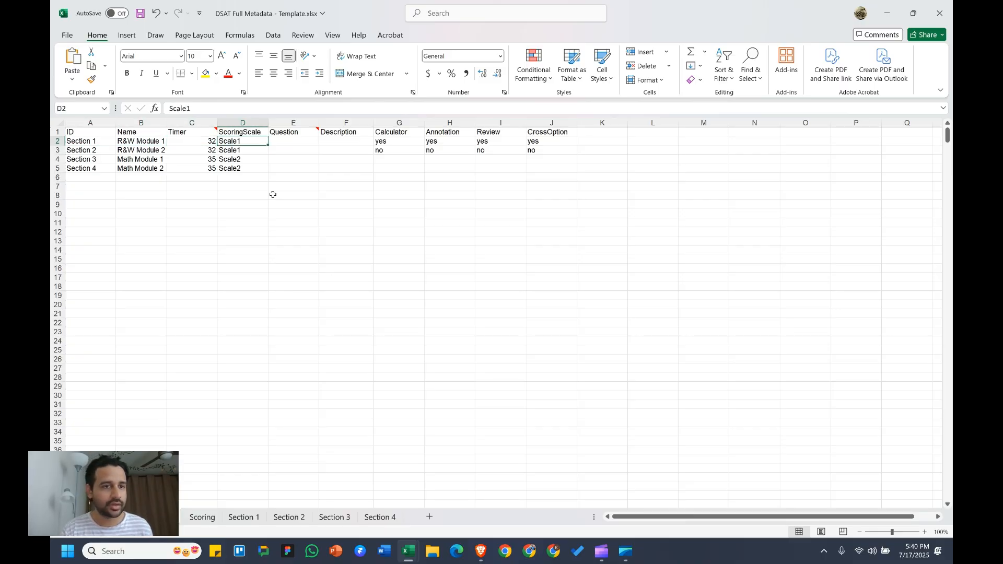
Go through the ScoringScale entries and highlight Scale1 for the two R&W modules.
key("Down")
key("Down")
key("Down")
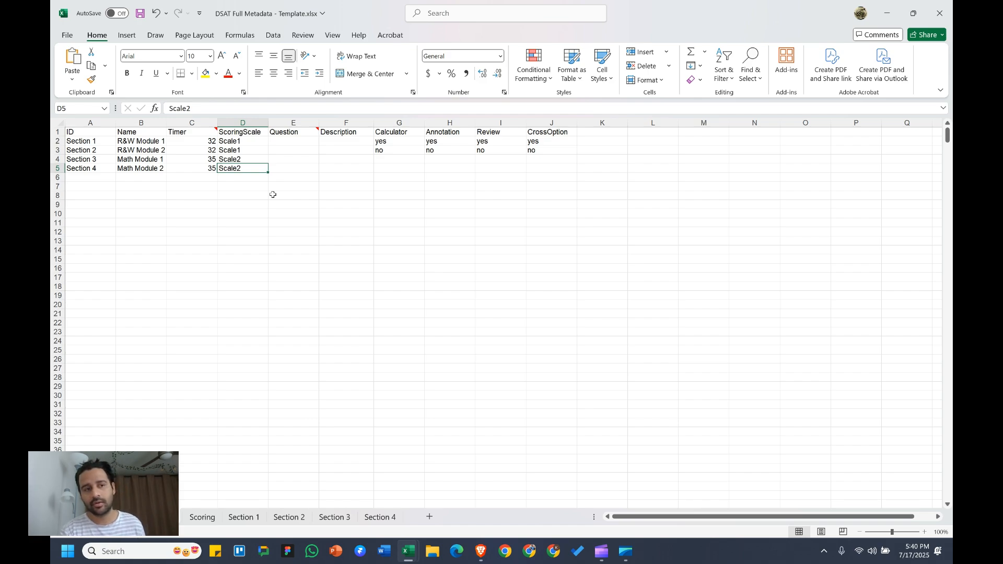
key("Up")
key("Up")
key("Up")
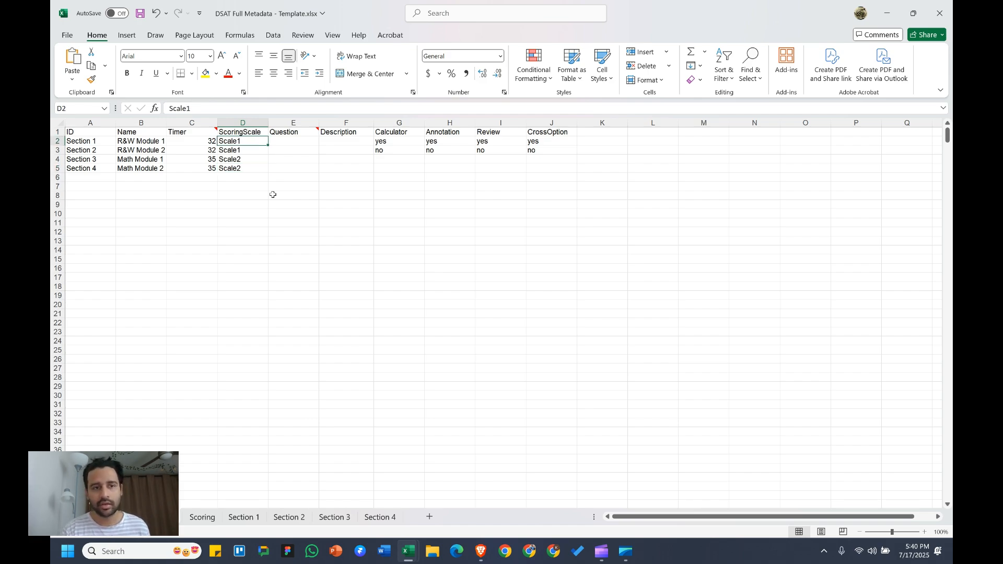
key("shift+Down")
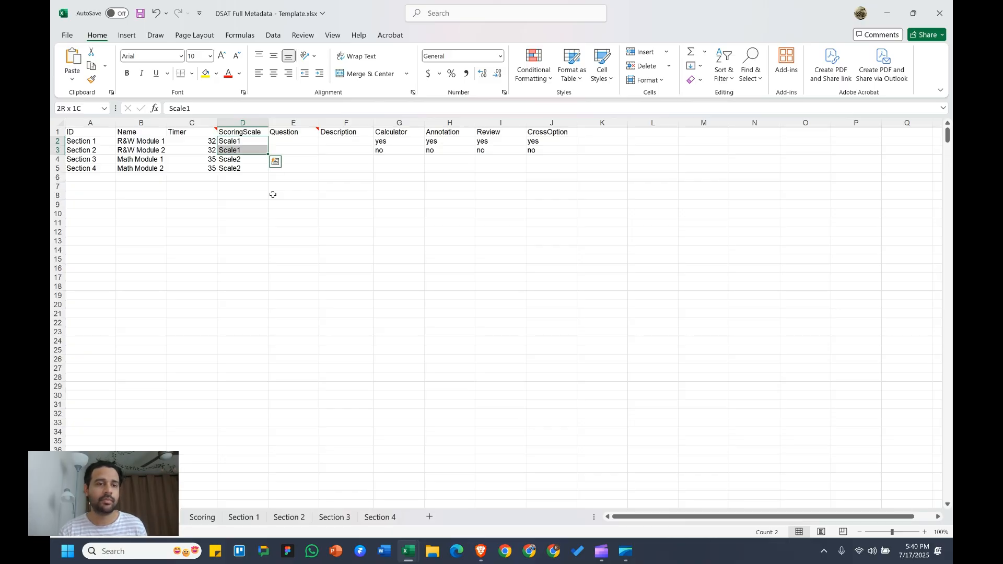
Check the Math module names and highlight their Scale2 entries in the ScoringScale column.
key("Down")
key("Down")
key("Left")
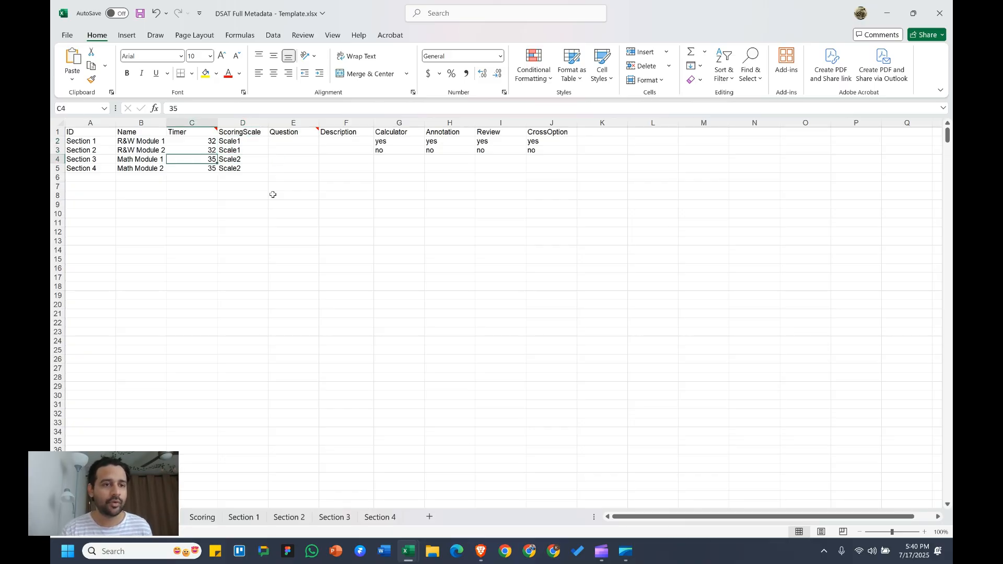
key("Left")
key("Down")
key("Up")
key("Right")
key("Right")
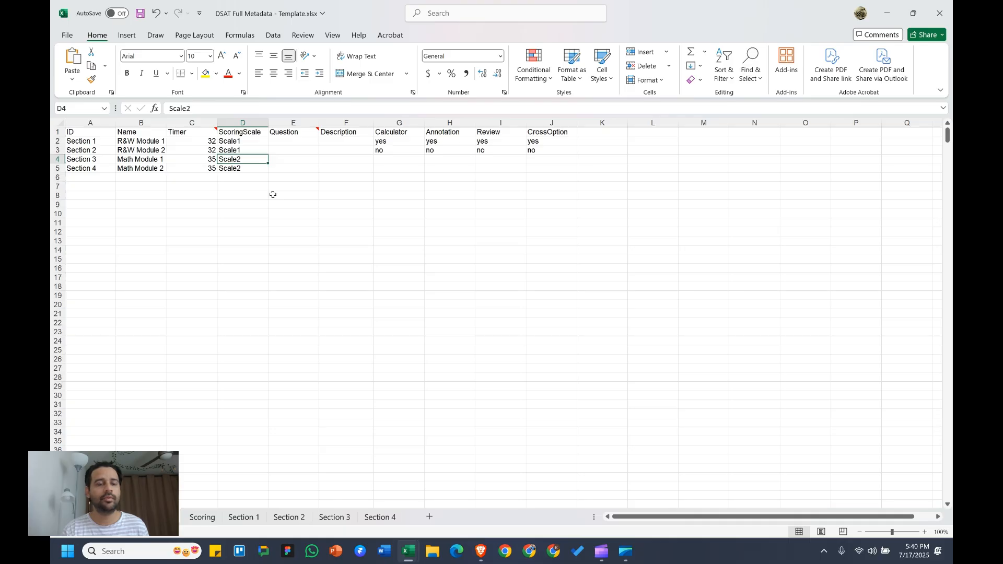
key("shift+Down")
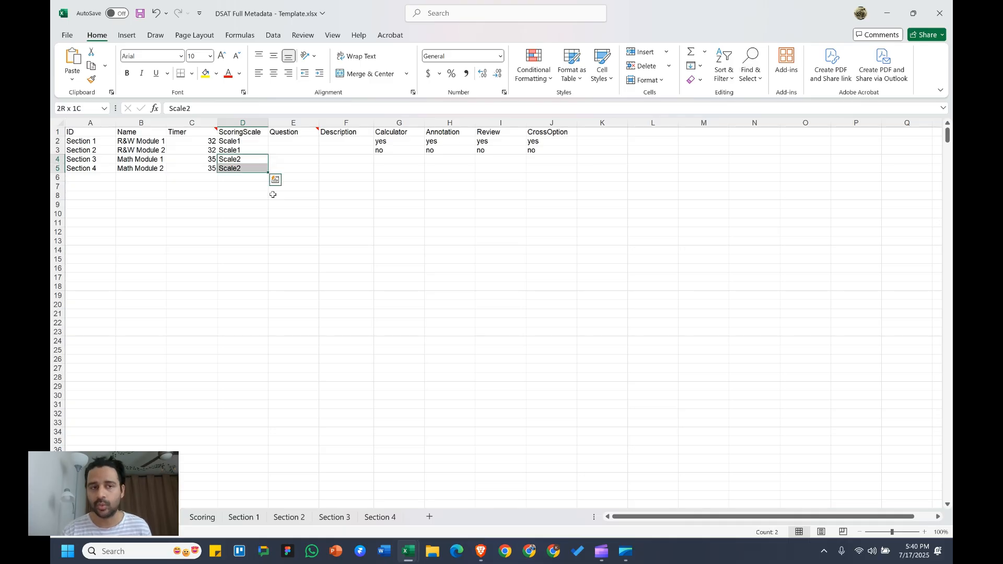
key("Left")
key("Right")
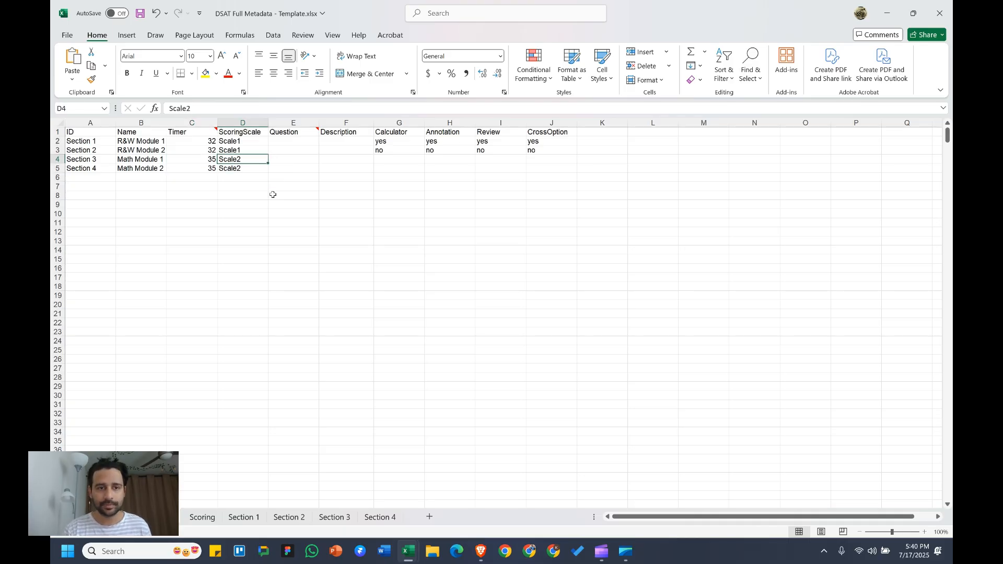
Copy the Question values of all four sections from the DSAT 3 - Full Metadata workbook into E2:E5 of the template.
key("Right")
key("Up")
key("Up")
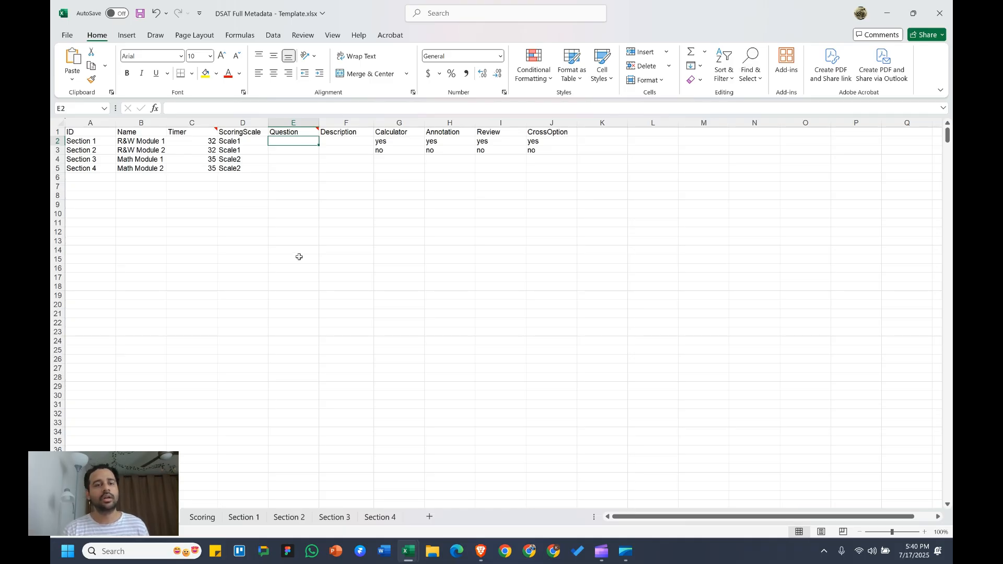
key("alt+Tab")
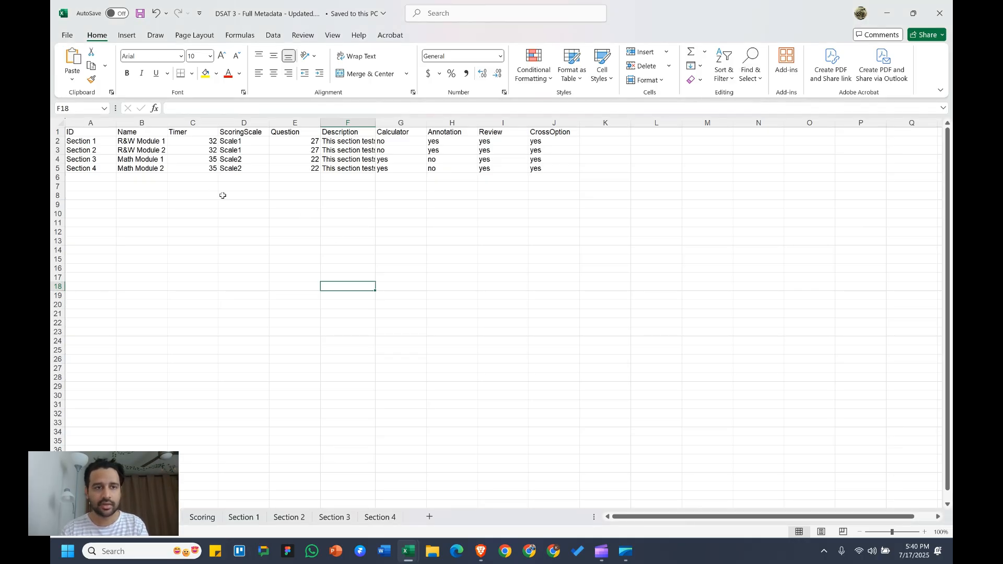
left_click(296, 143)
key("shift+Down")
key("shift+Down")
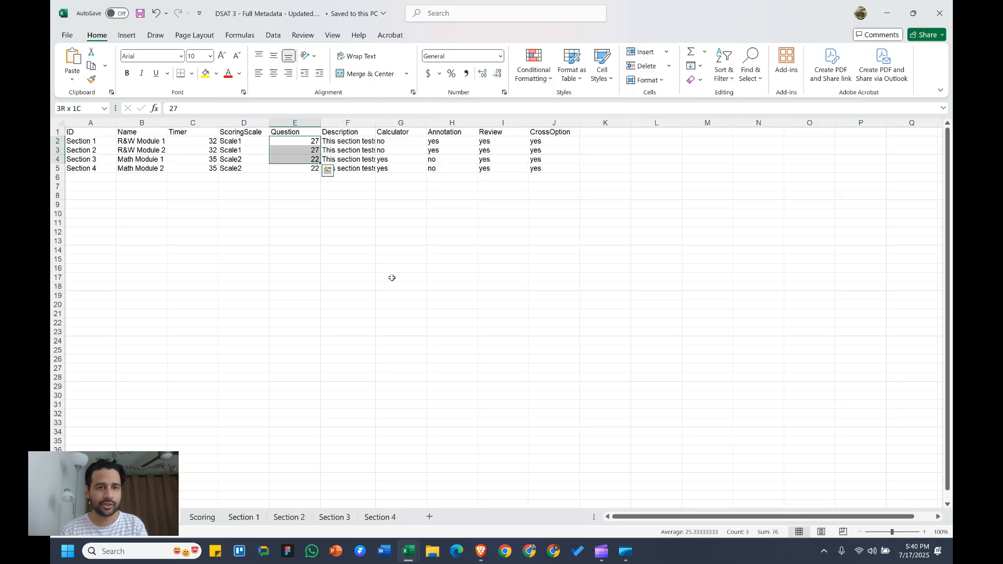
key("shift+Down")
key("ctrl+c")
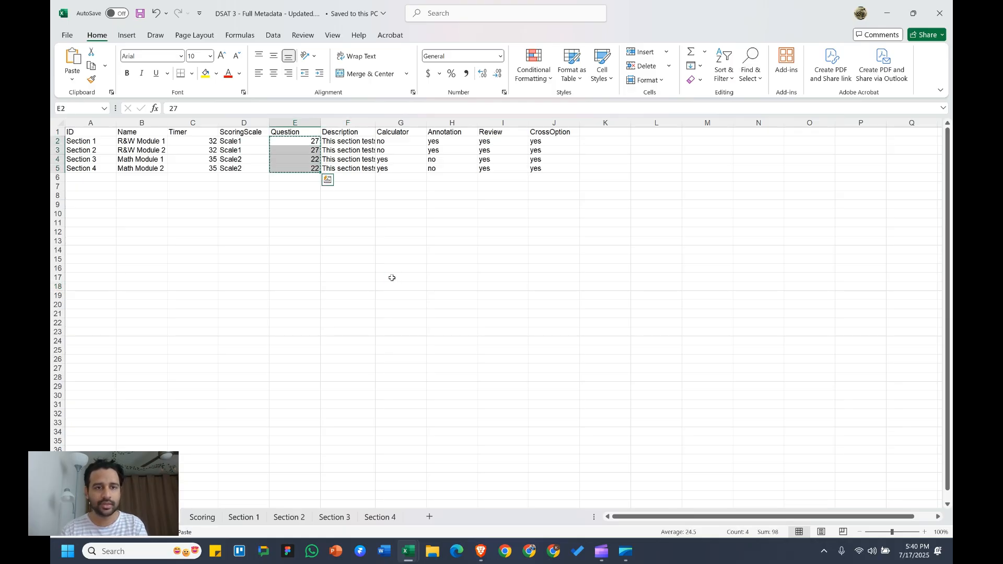
key("alt+Tab")
key("ctrl+v")
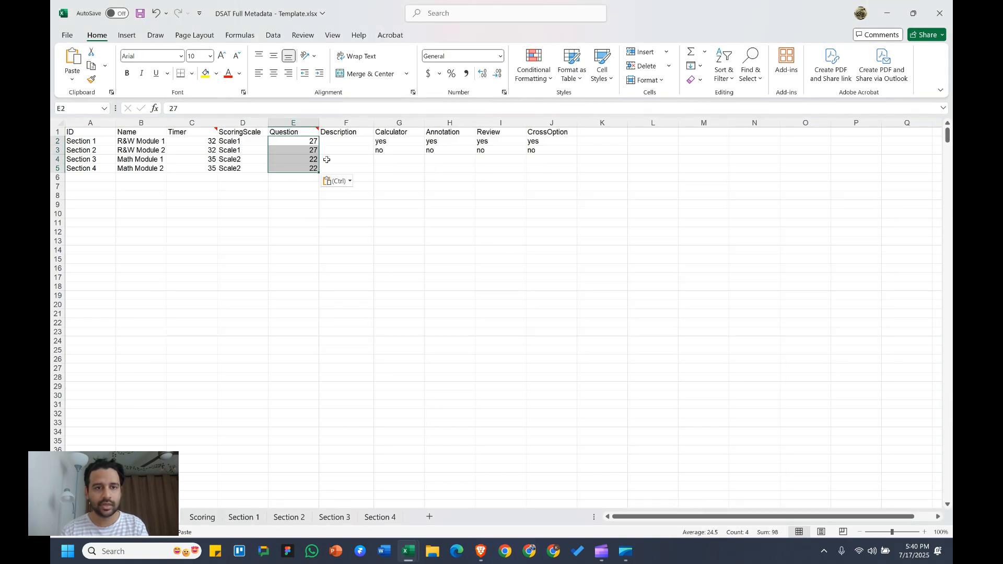
Select the template's first Description cell and open the Section 1 description in the DSAT 3 workbook for reading.
left_click(353, 144)
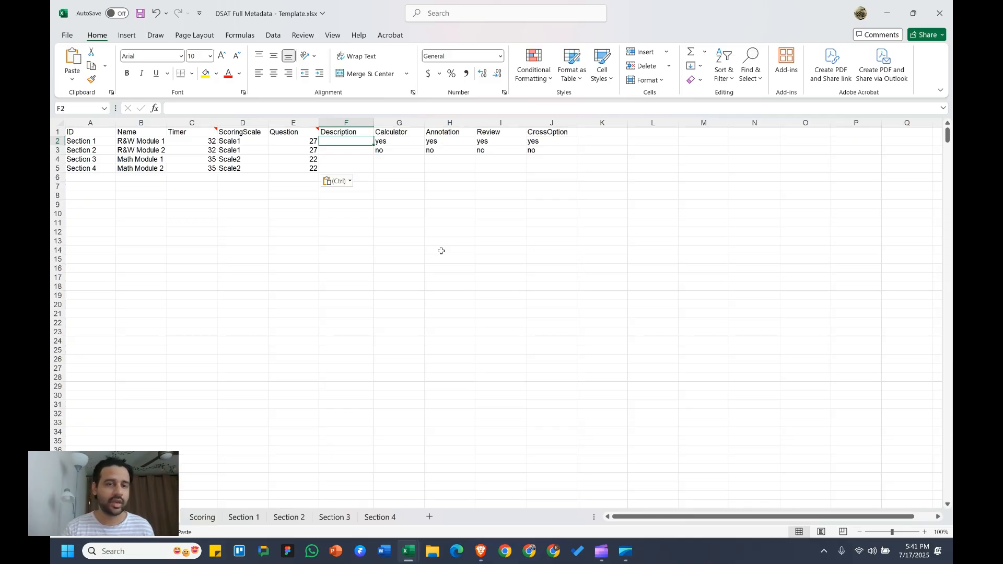
key("alt+Tab")
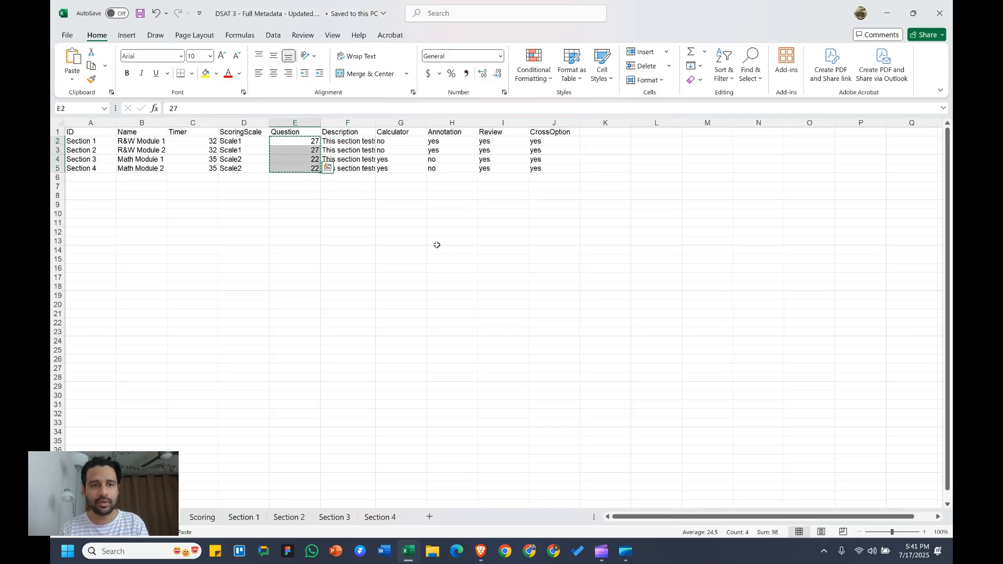
left_click(355, 142)
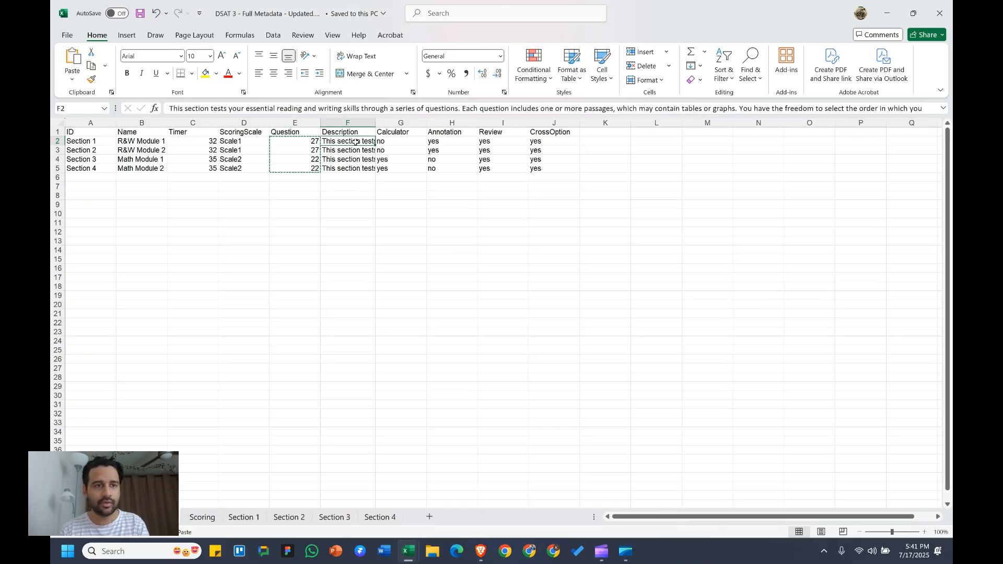
left_click(190, 109)
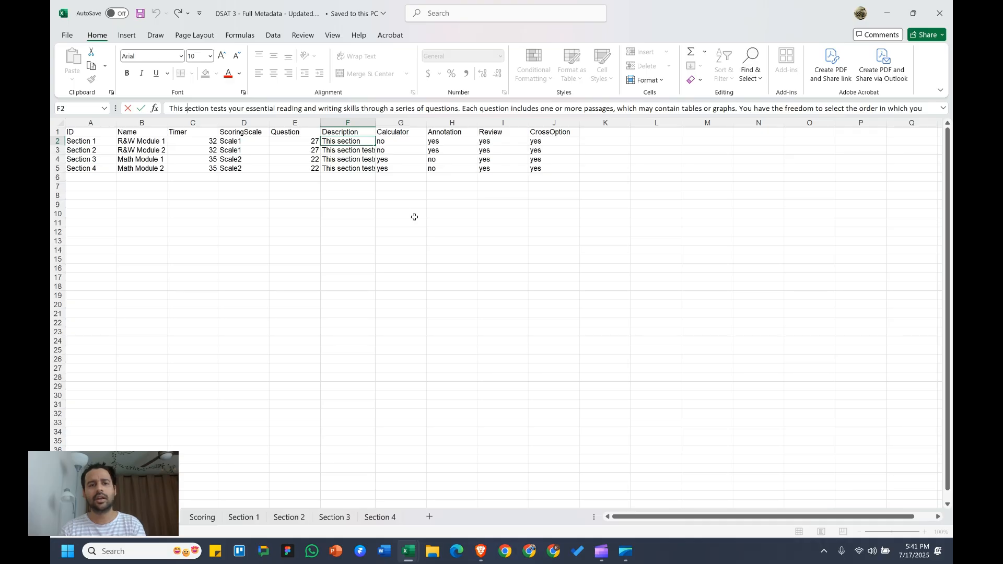
Copy the Description texts of all four sections from the DSAT 3 workbook into F2:F5 of the template.
left_click(352, 161)
key("Up")
key("Up")
key("shift+Down")
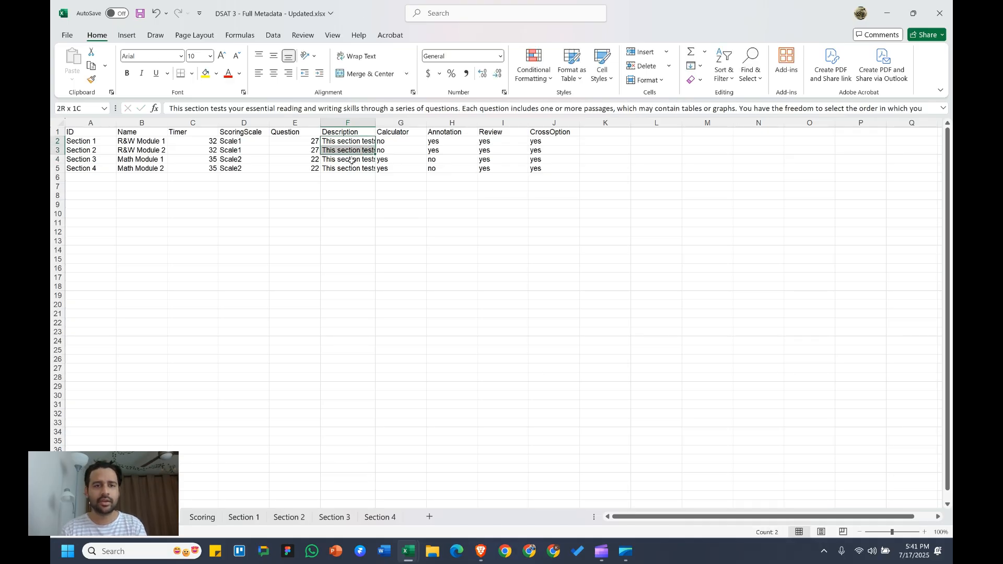
key("shift+Down")
key("shift+Down")
key("ctrl+d")
key("ctrl+c")
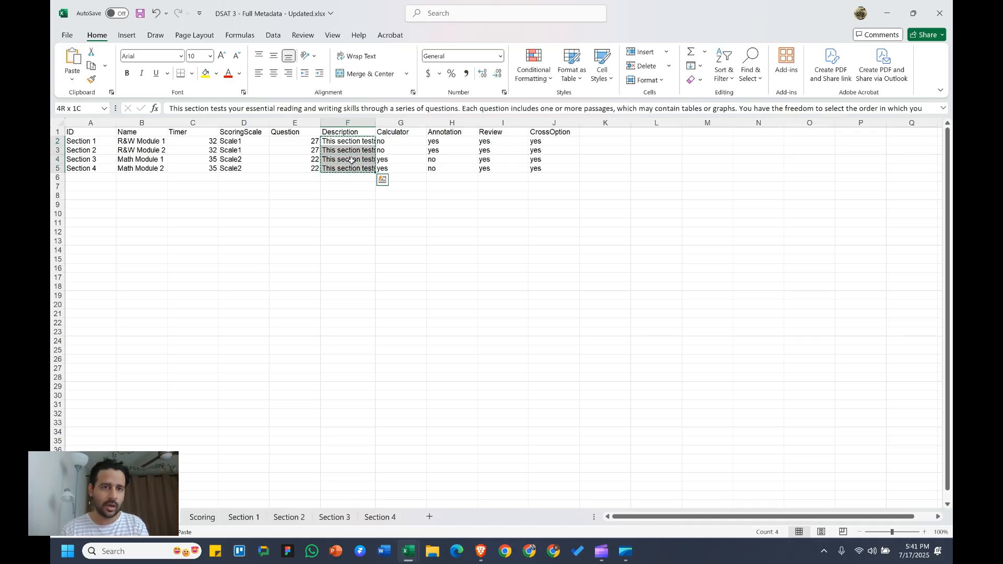
key("alt+Tab")
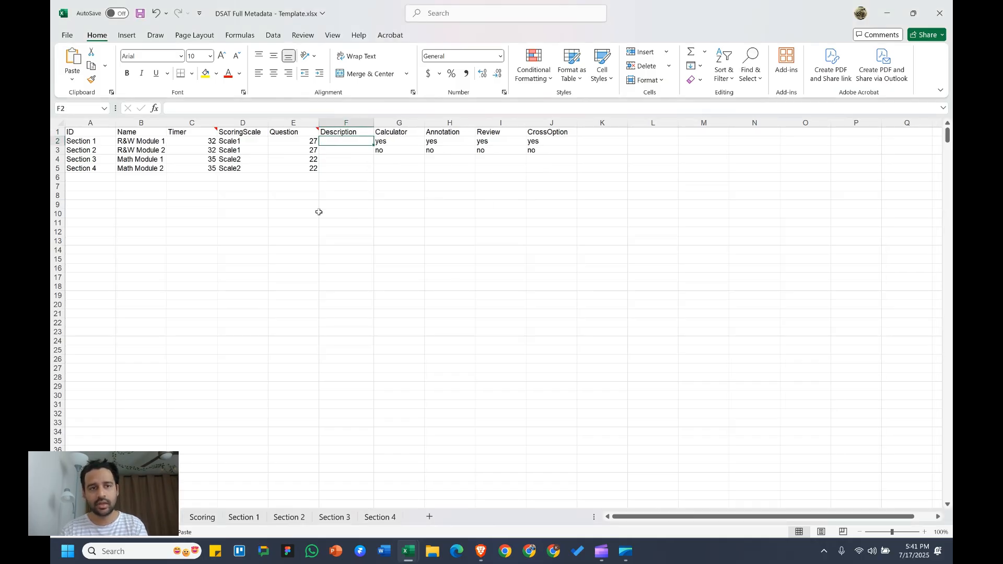
key("ctrl+v")
left_click(445, 216)
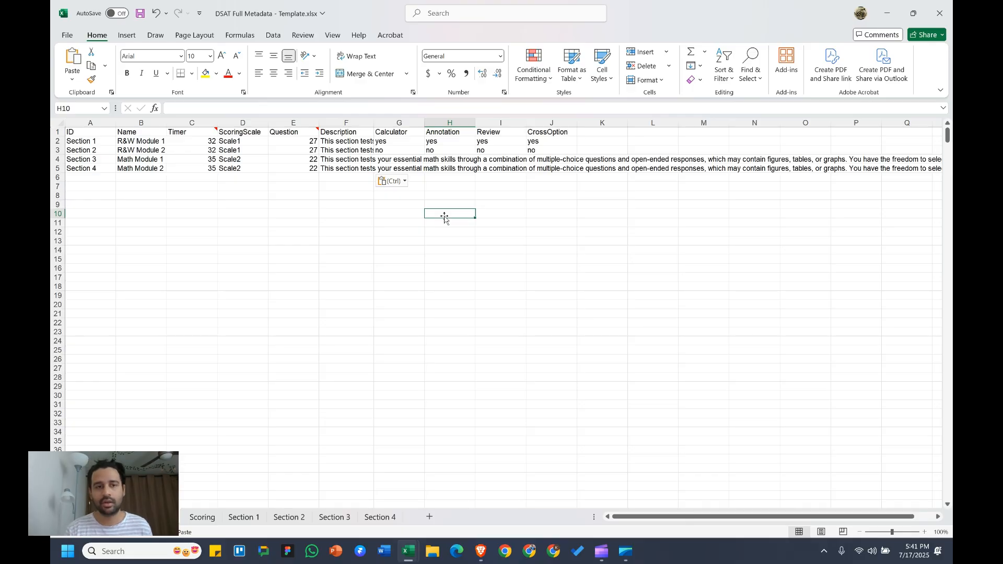
Examine the Description texts from Section 4 up to Section 1, and go on to the first Calculator value.
key("Up")
key("Up")
key("Left")
key("Left")
key("Up")
key("Up")
key("Up")
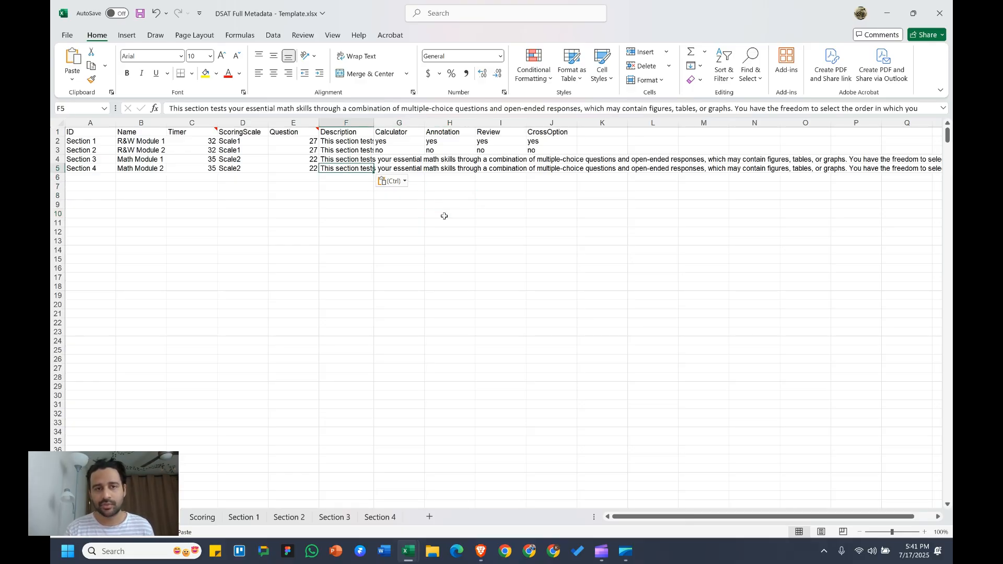
key("Up")
key("Up")
key("Up")
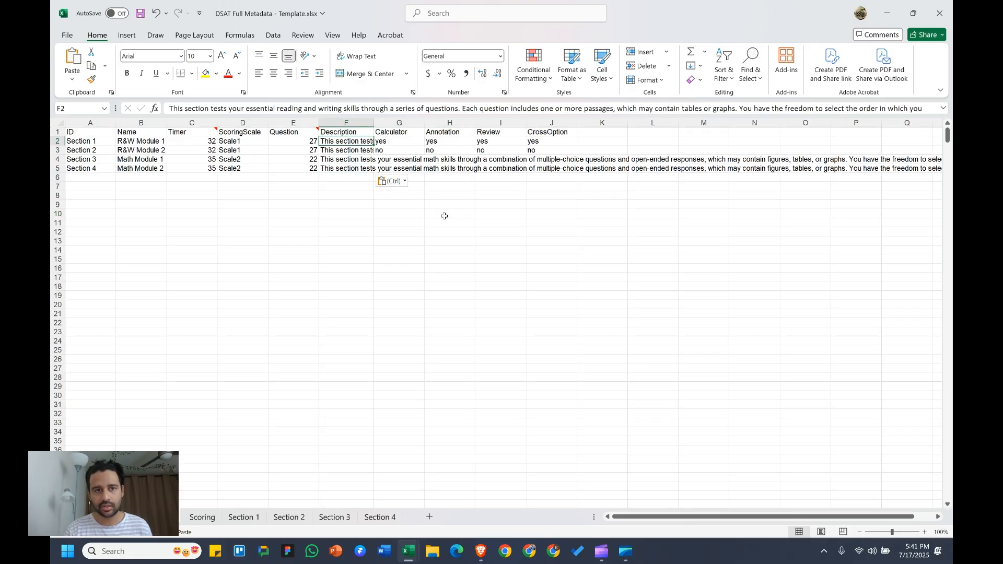
key("Down")
key("Up")
key("Right")
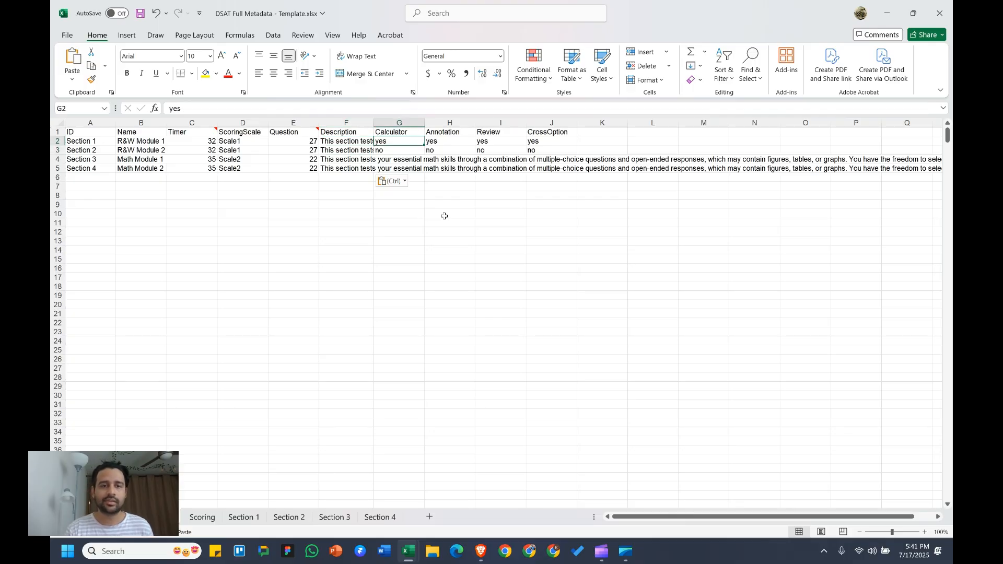
Examine the option column headings from Calculator through CrossOption in the template's section overview.
key("Up")
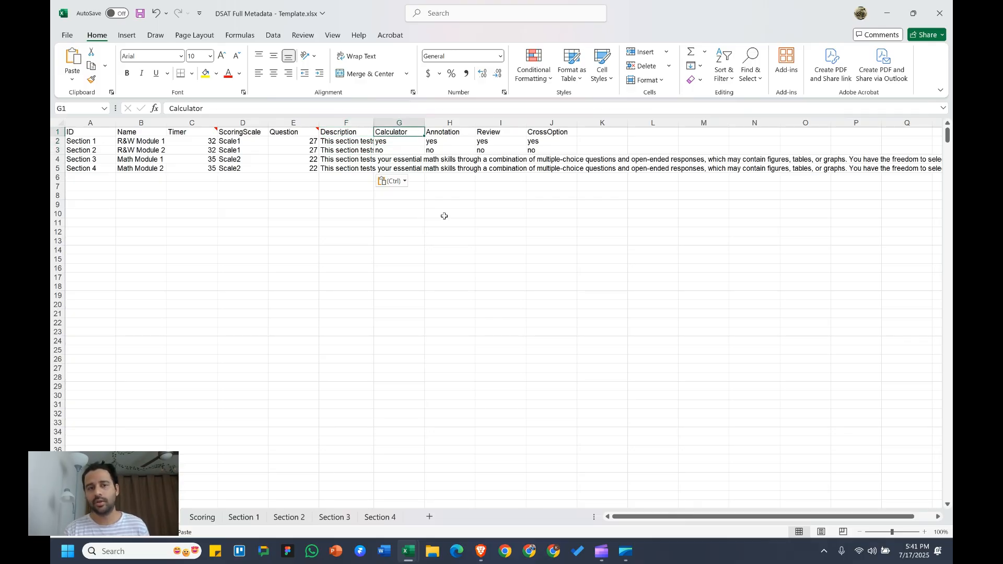
key("Right")
key("Right")
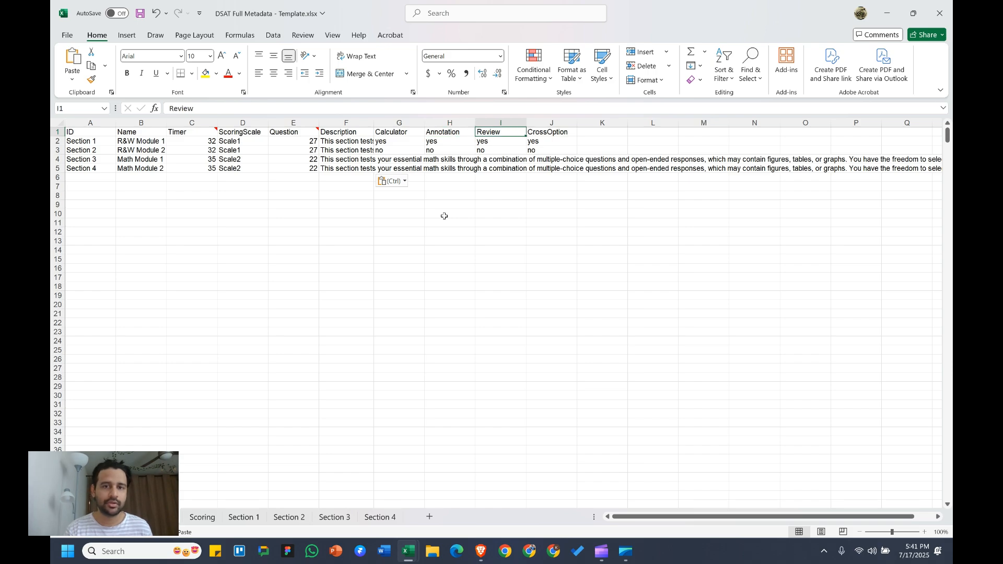
key("Right")
key("Left")
key("Left")
key("Left")
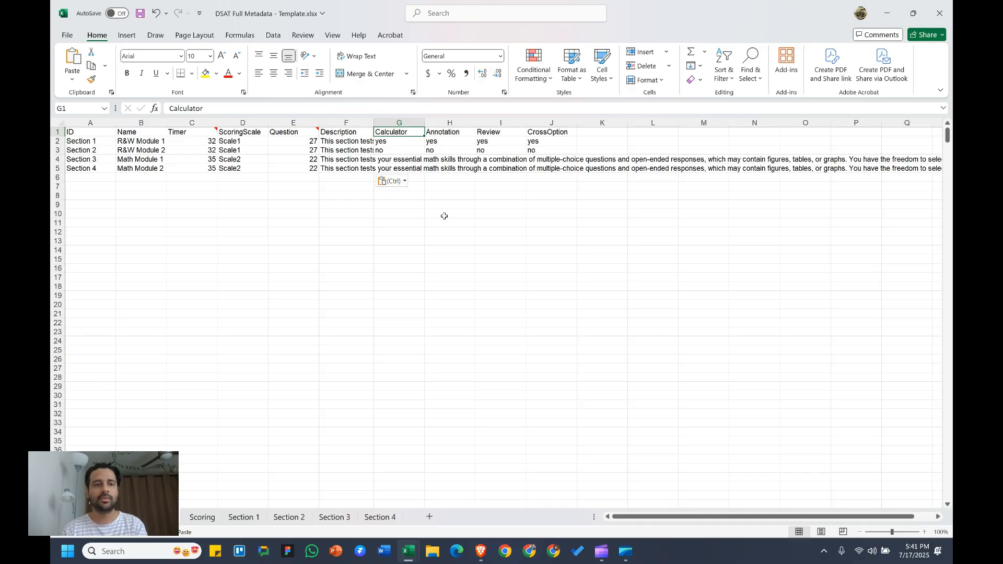
Set the Section 1 Calculator value in G2 to no.
key("Down")
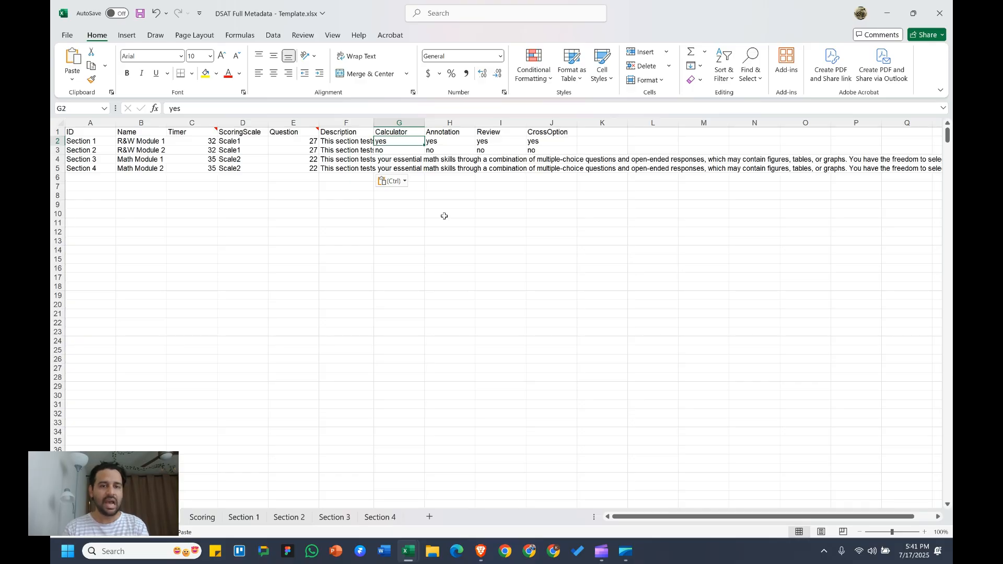
type("no")
key("Tab")
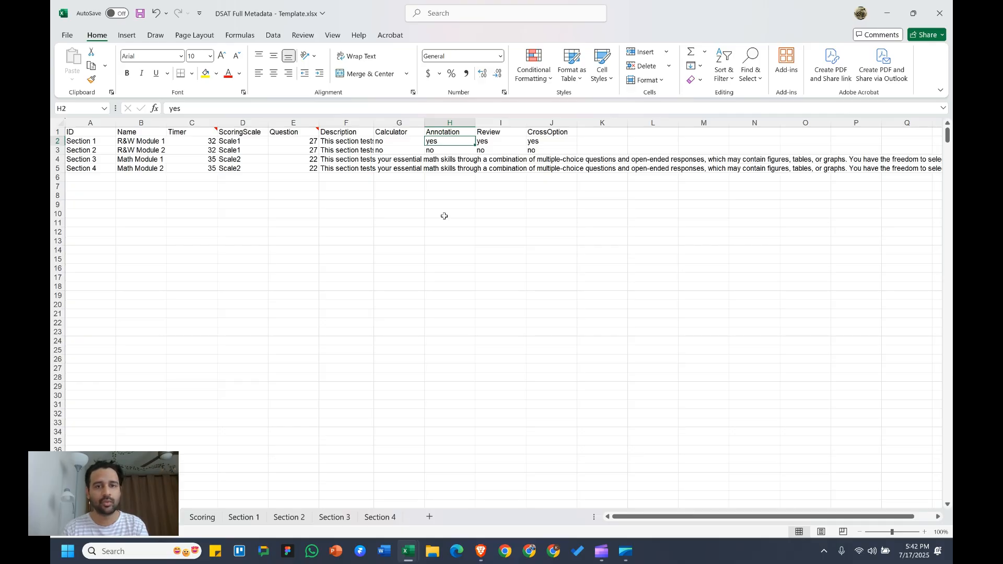
Examine Section 1's Annotation, Review and CrossOption values and the still empty options of Section 3.
key("Right")
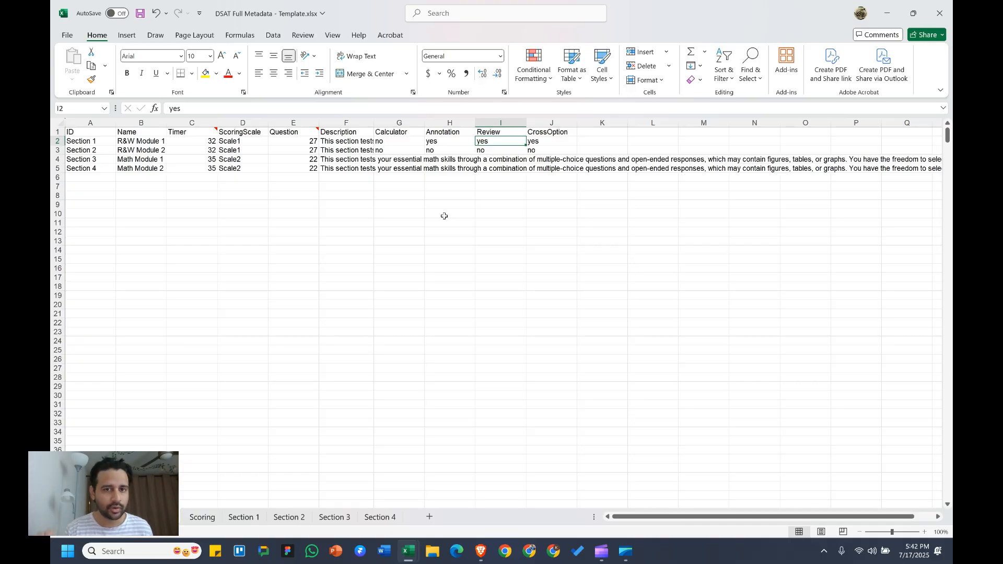
key("Left")
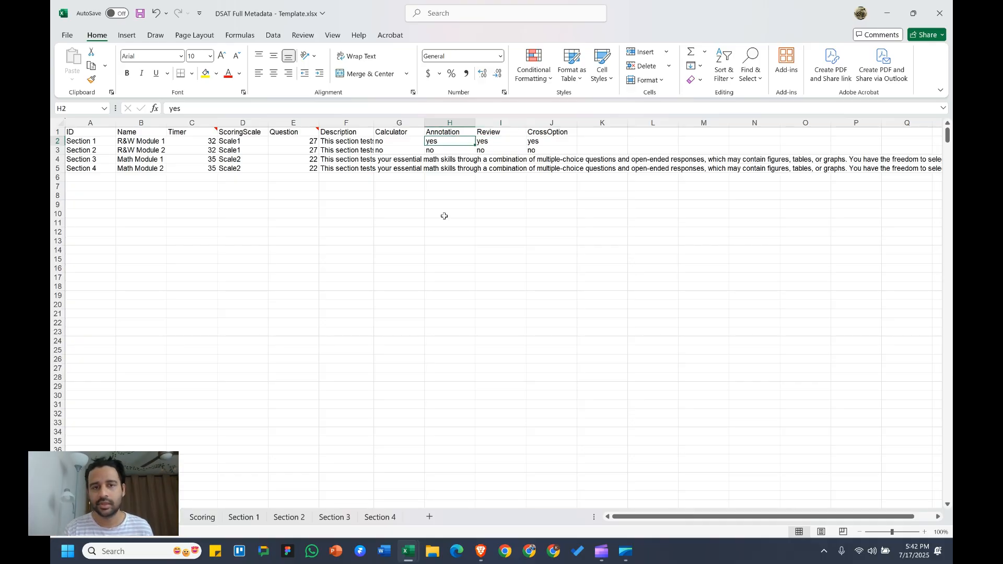
key("Right")
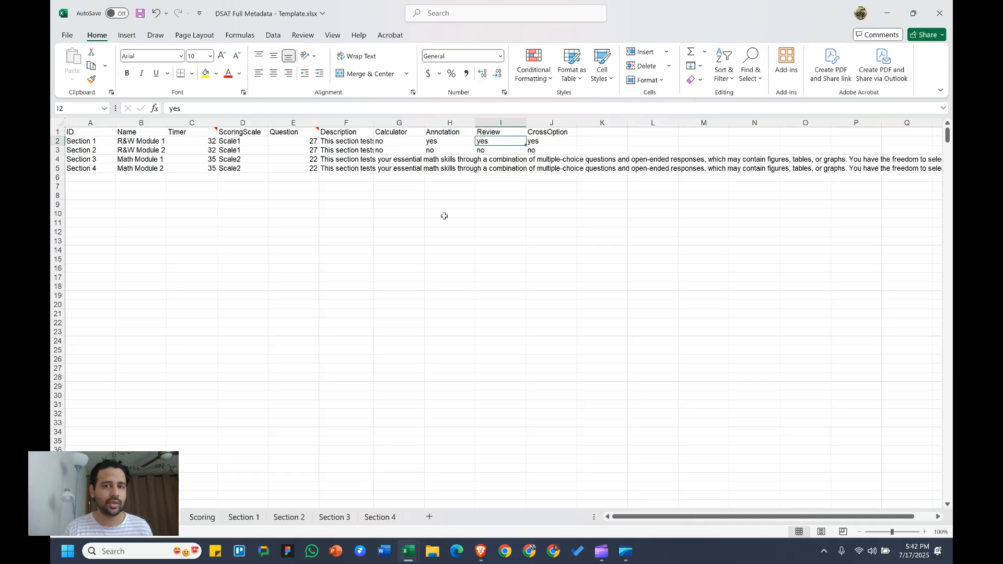
key("Right")
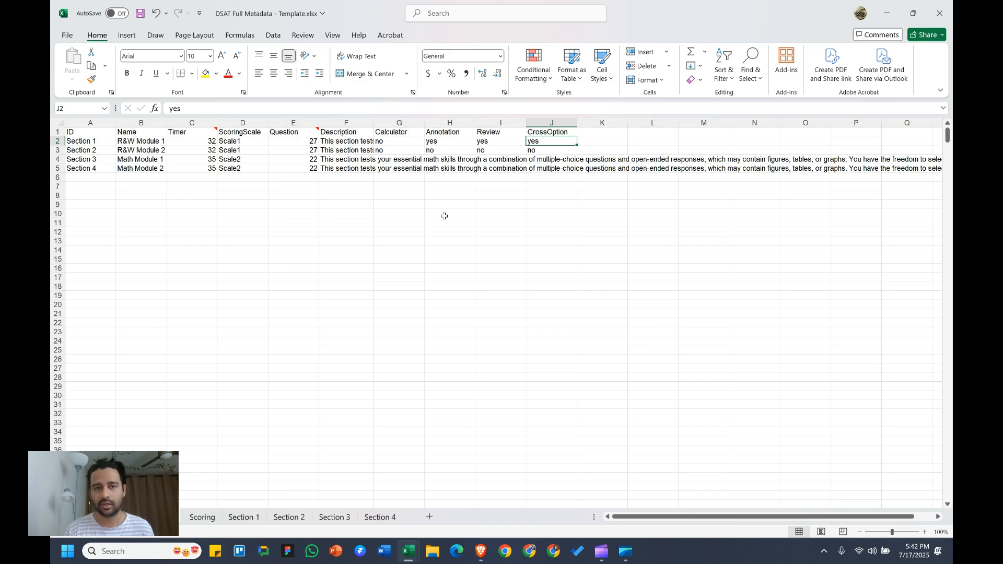
key("Down")
key("Down")
key("Left")
key("Left")
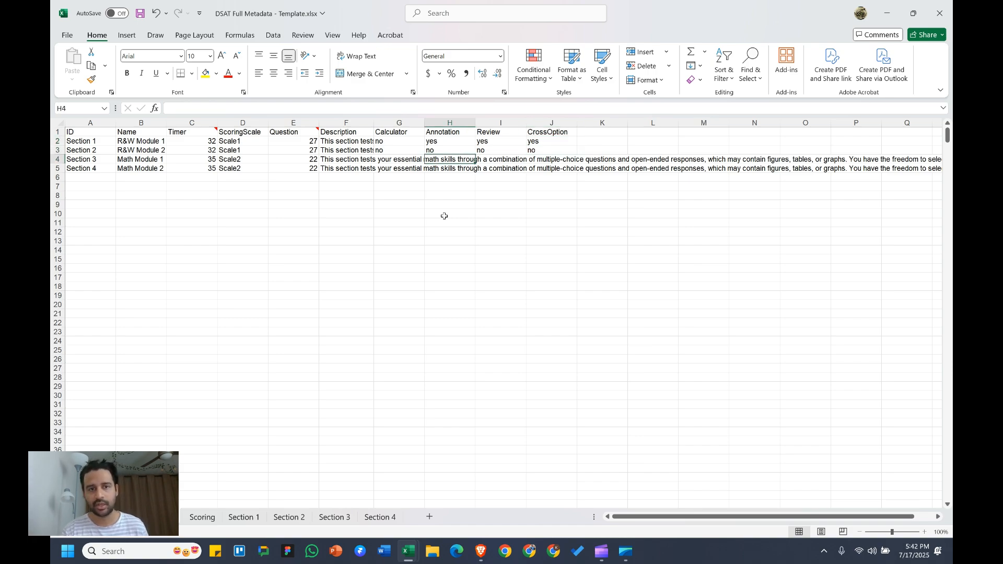
Copy Section 1's Calculator, Annotation, Review and CrossOption values into the Section 2 row, G3:J3.
key("Up")
key("Up")
key("Left")
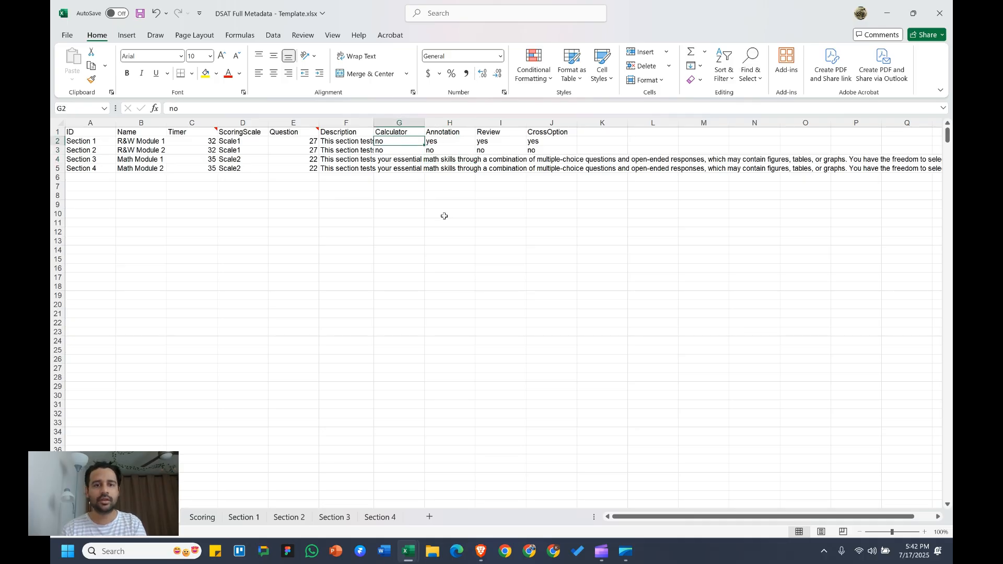
key("shift+Right")
key("shift+Right")
key("shift+Right")
key("ctrl+c")
key("Down")
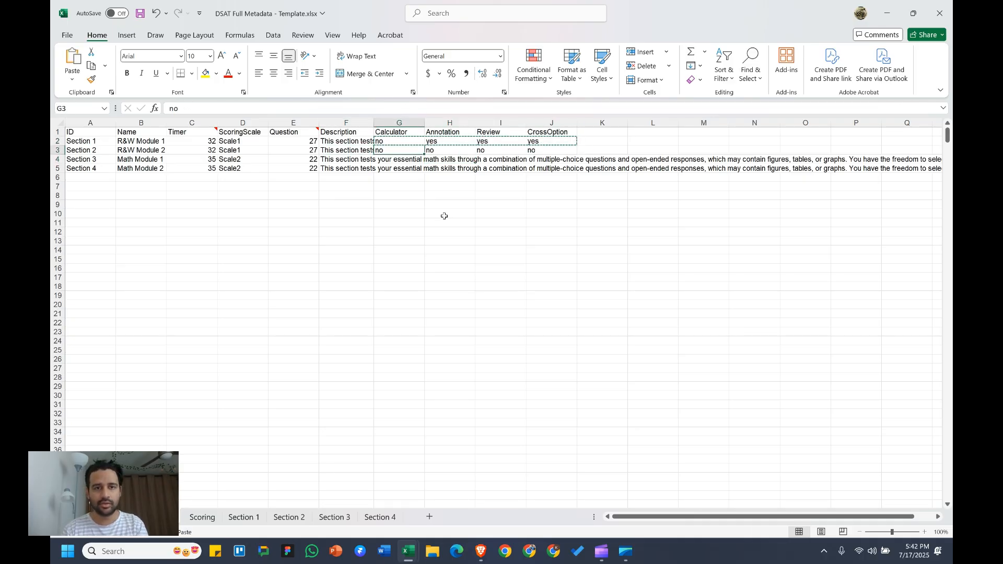
key("ctrl+v")
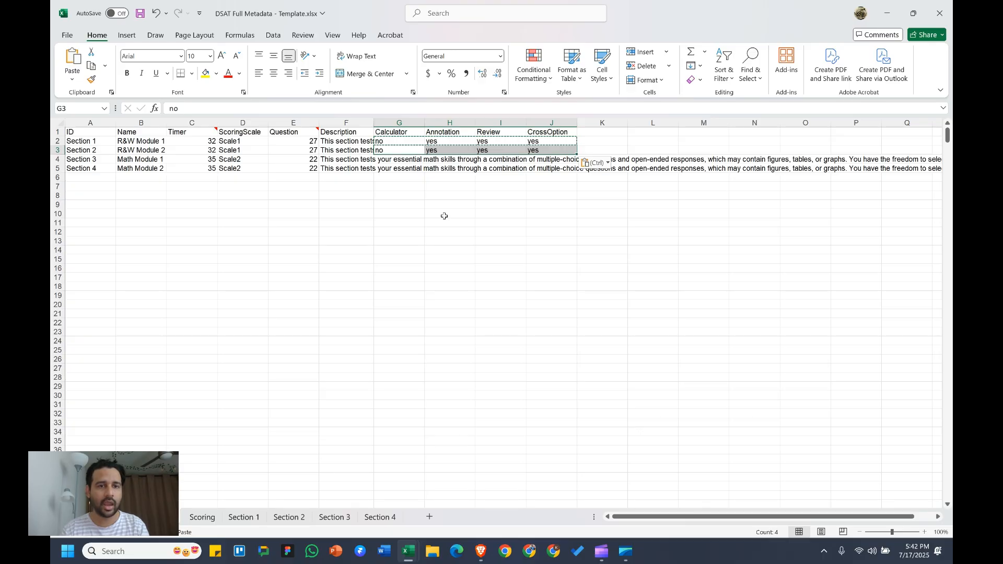
Enter yes as the Section 3 Calculator value in G4.
key("Down")
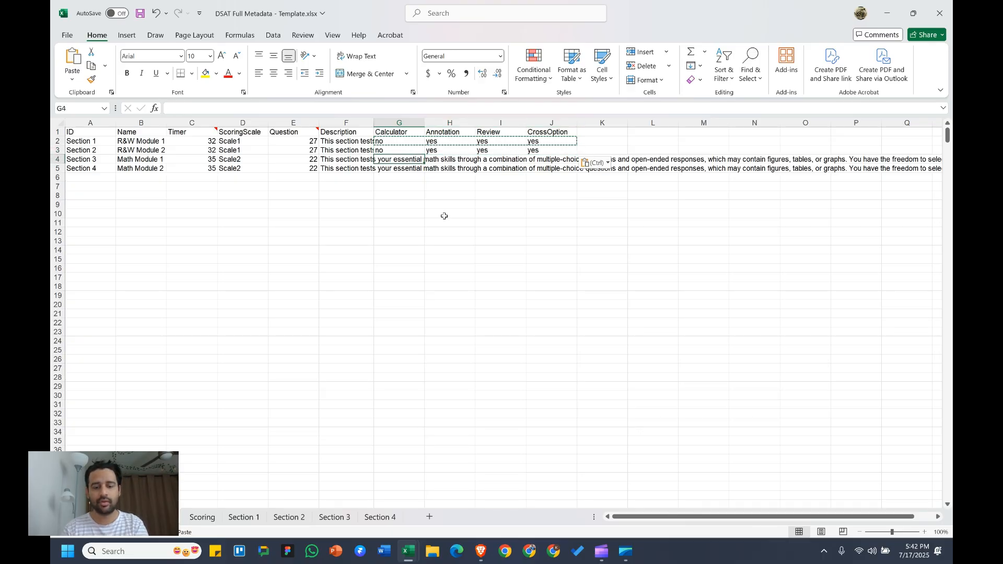
type("yes")
key("Return")
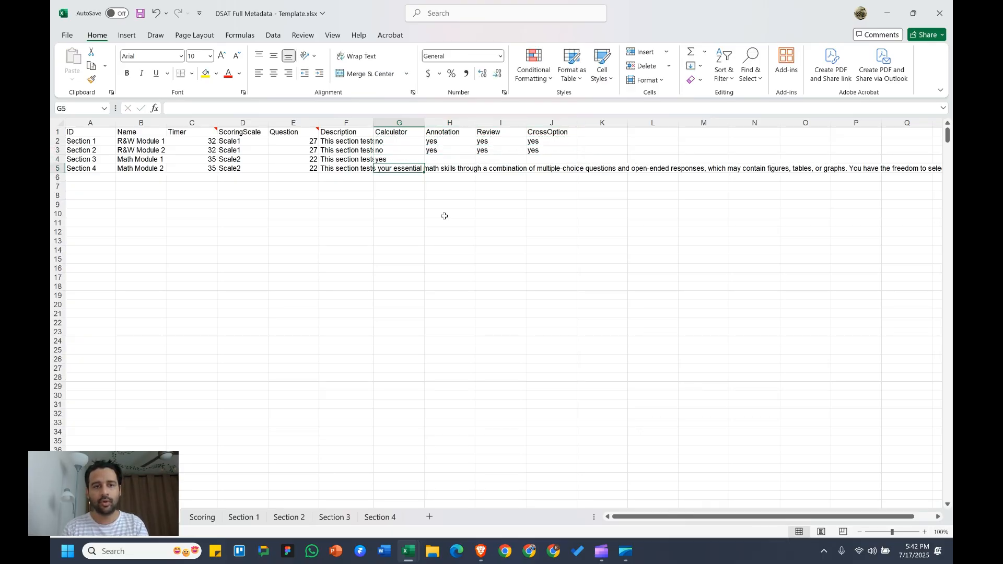
Copy Section 2's four option values in G3:J3 into the Section 3 and Section 4 rows, G4:J5.
key("Up")
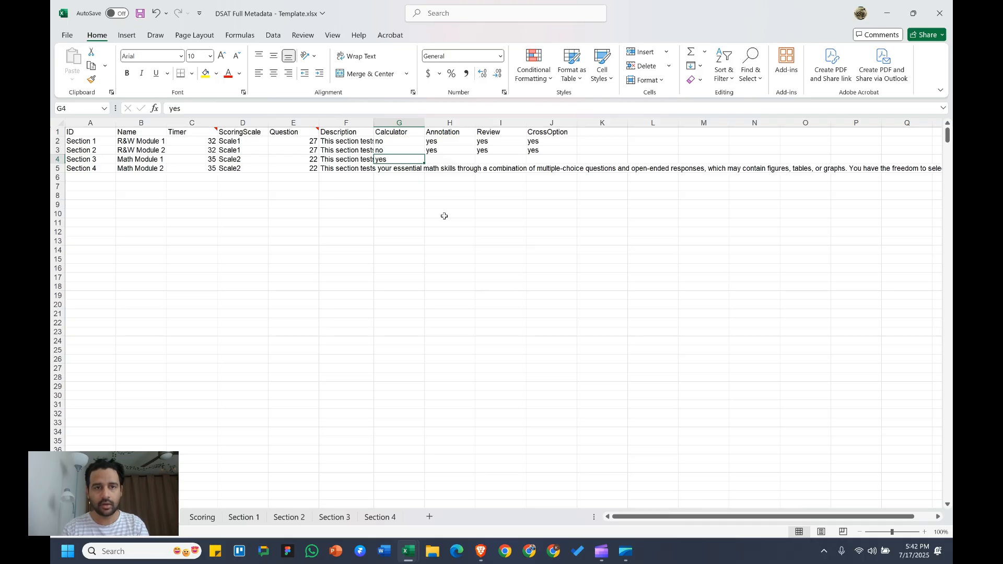
key("Up")
key("shift+Right")
key("shift+Right")
key("shift+Right")
key("ctrl+c")
key("Down")
key("Left")
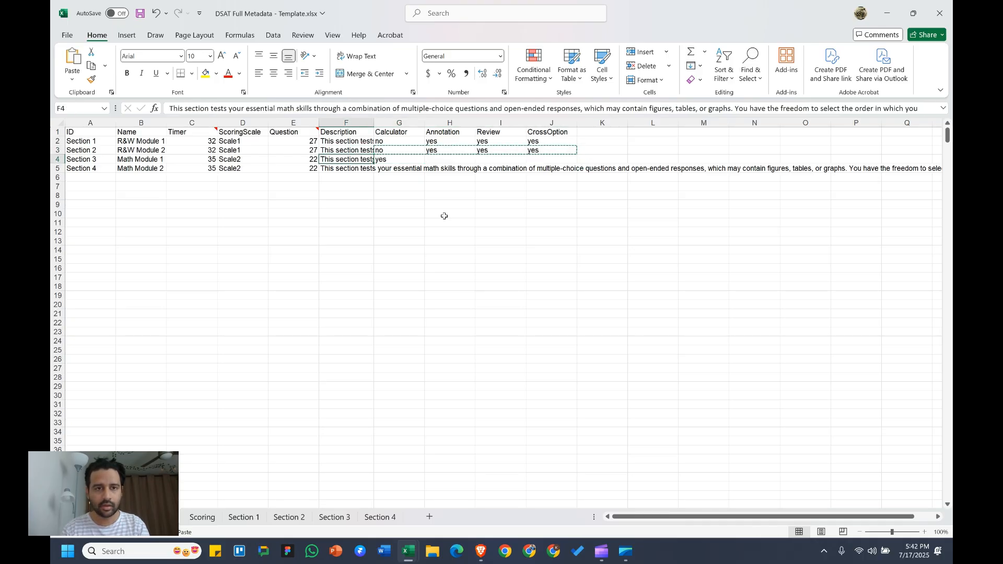
key("Right")
key("ctrl+v")
key("Down")
key("ctrl+v")
key("Up")
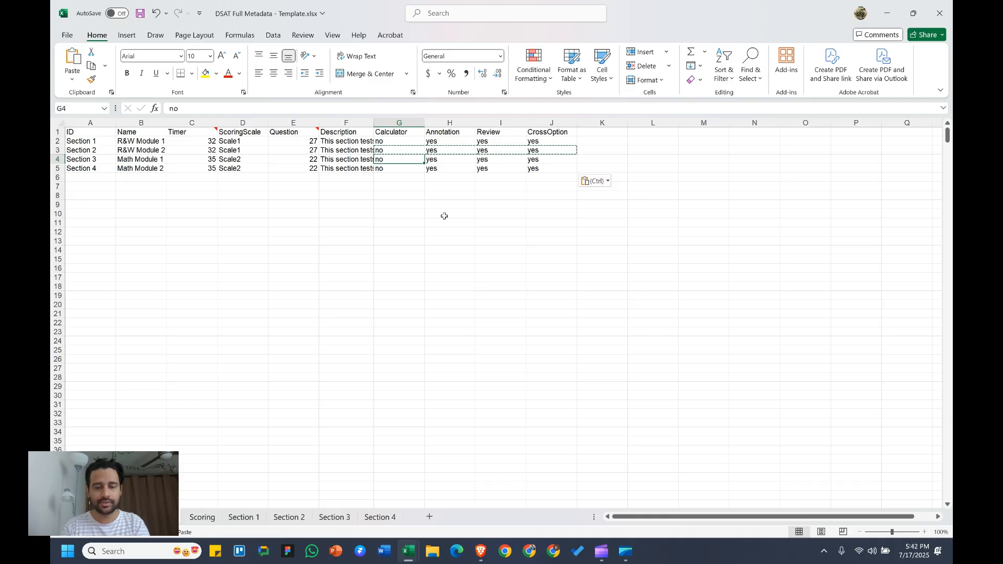
Set the Calculator values of Section 3 and Section 4 to yes in G4:G5.
type("yes")
key("Return")
type("yes")
key("Return")
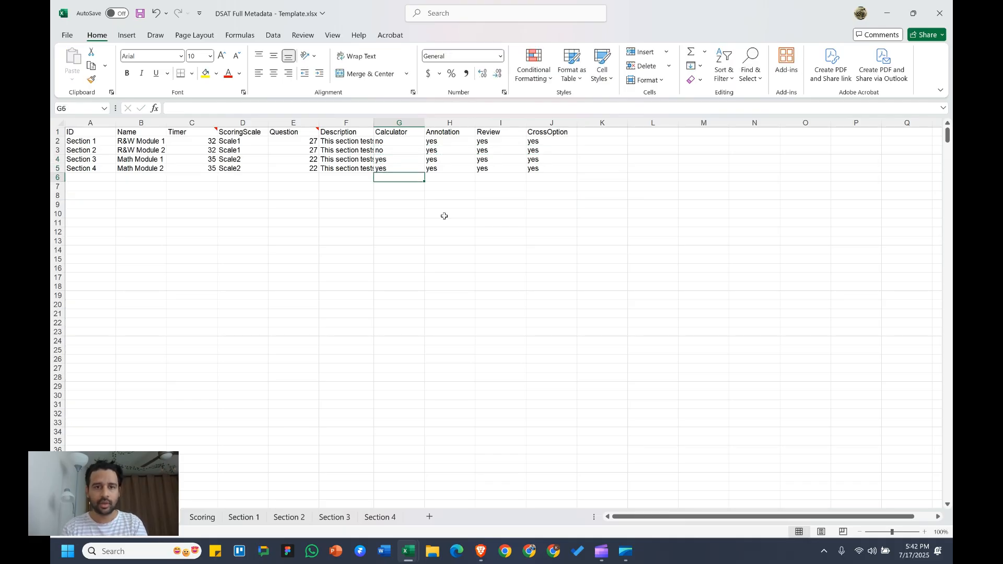
left_click(583, 249)
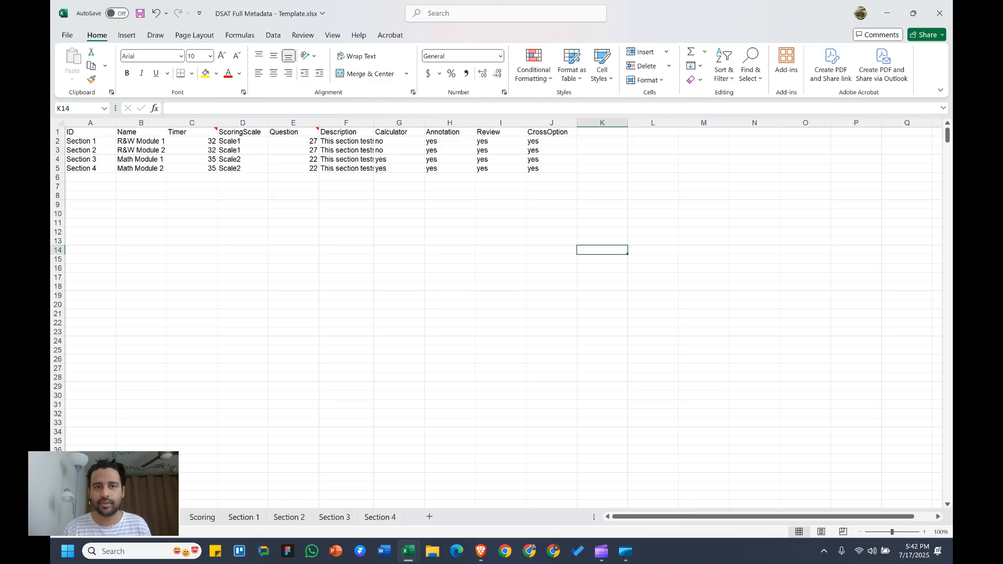
Open the template's Scoring sheet, and bring up the Scoring sheet of the DSAT 3 - Full Metadata workbook for comparison.
left_click(200, 516)
left_click(363, 190)
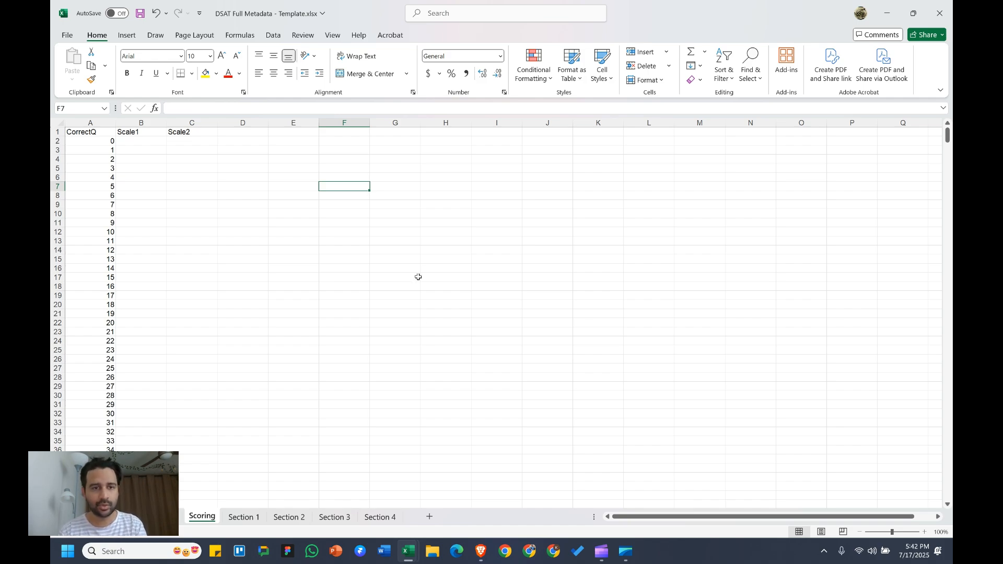
key("alt+Tab")
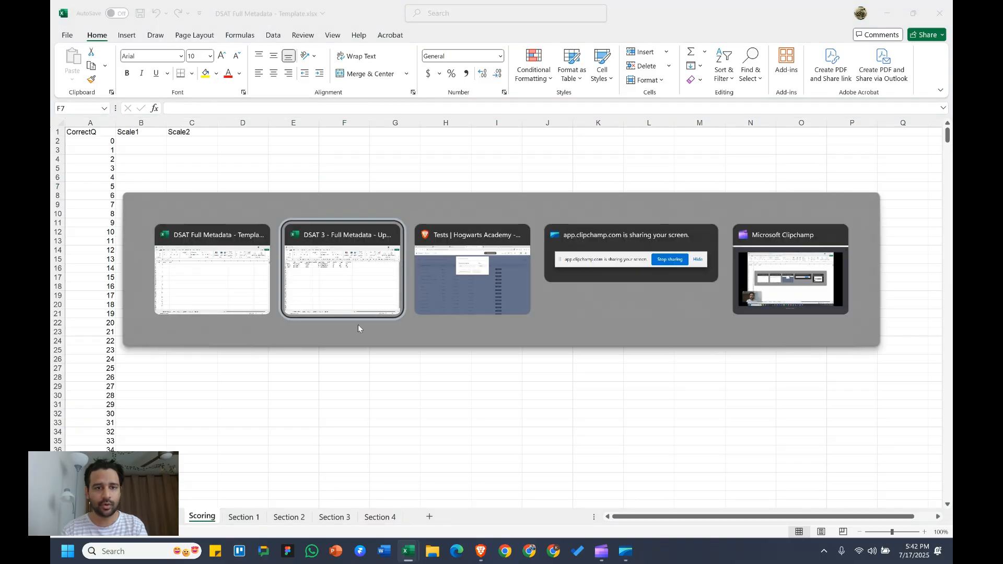
left_click(203, 521)
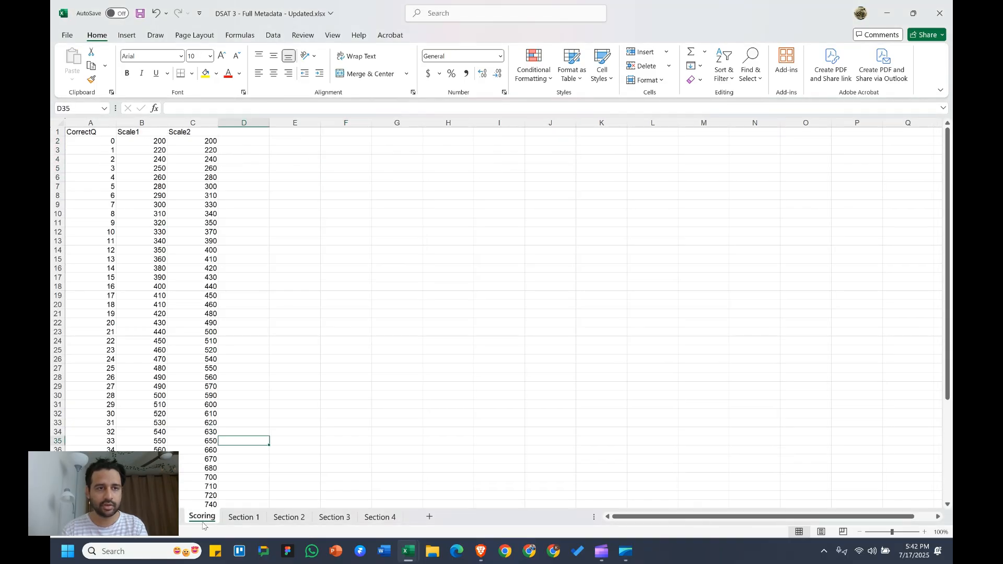
left_click(458, 254)
left_click(542, 290)
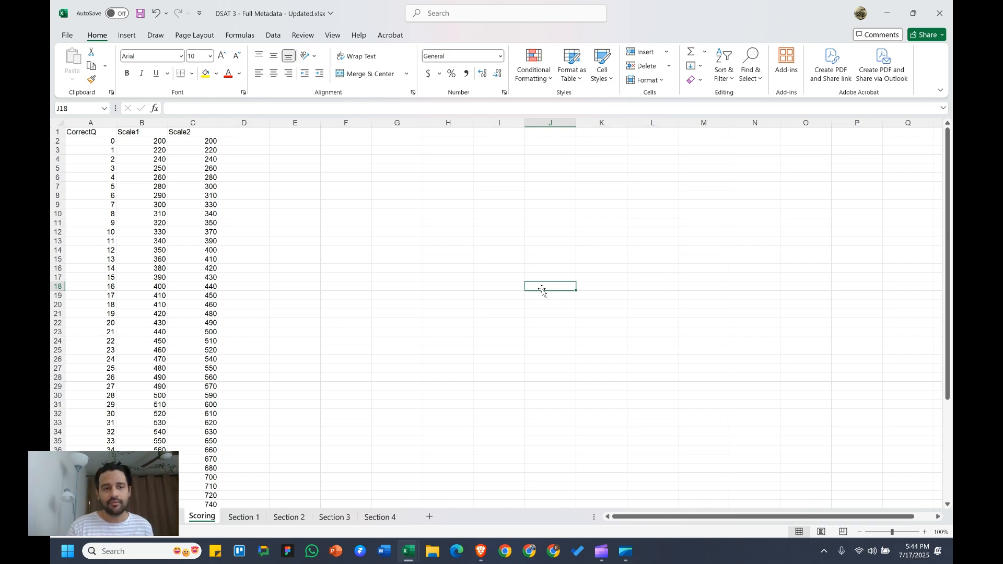
Examine the Scale1 and Scale2 scores in the DSAT 3 Scoring sheet from the first rows down to the last.
left_click(210, 231)
left_click(356, 272)
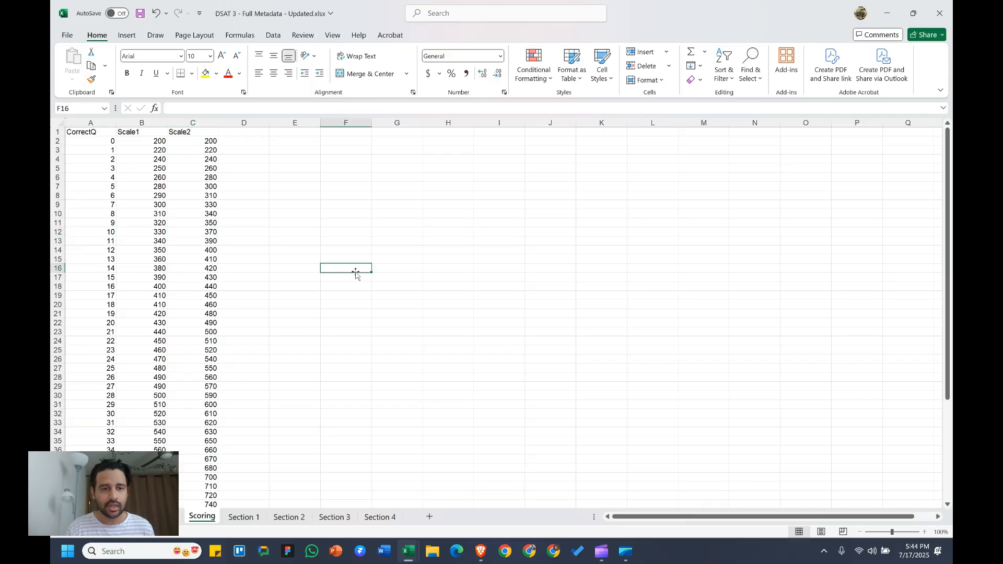
left_click(442, 303)
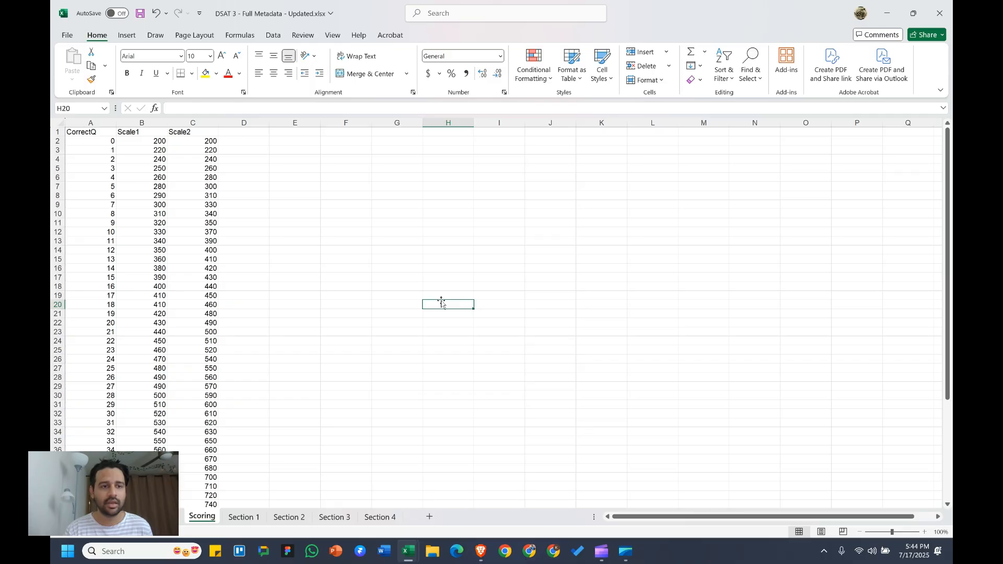
left_click(158, 179)
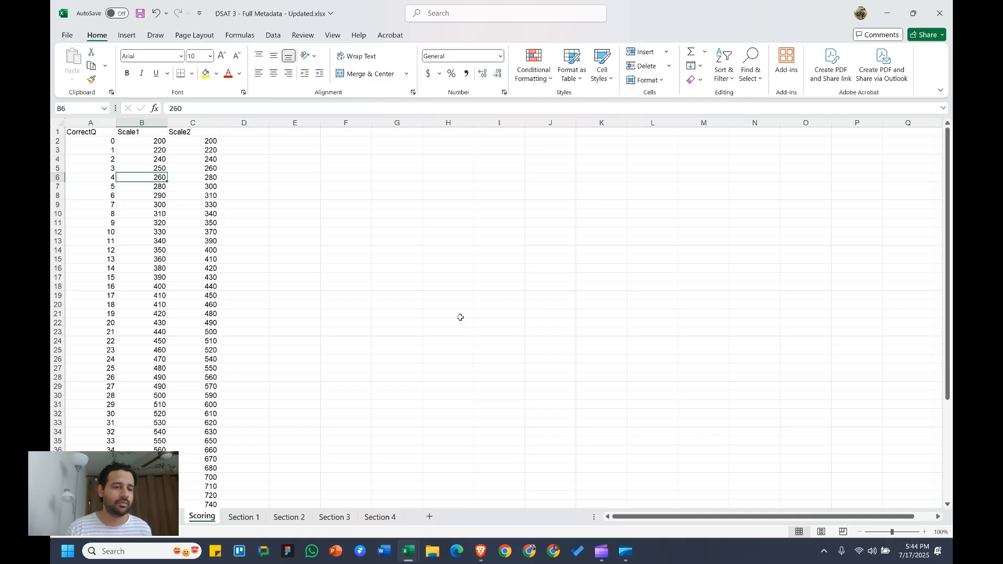
left_click(156, 158)
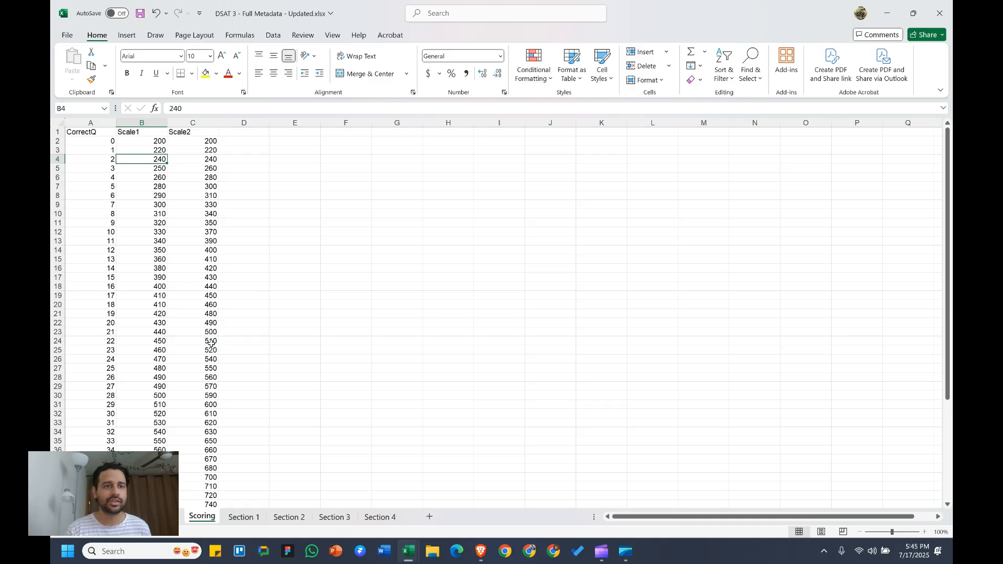
scroll(216, 297, "down", 7)
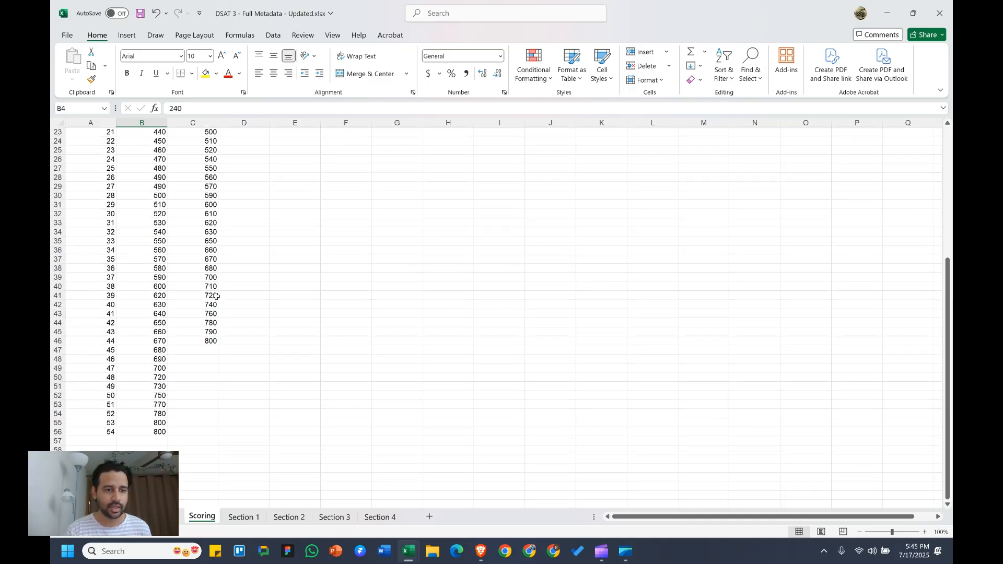
left_click(156, 432)
scroll(370, 309, "up", 7)
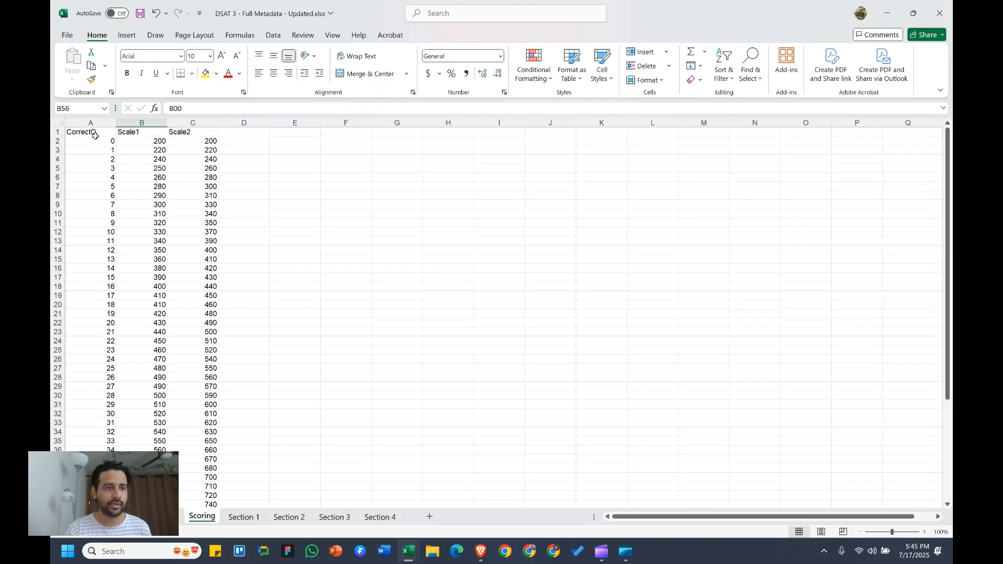
Check the CorrectQ column down to its last number against Section 1's Question value in the DSAT 3 section overview.
left_click(96, 135)
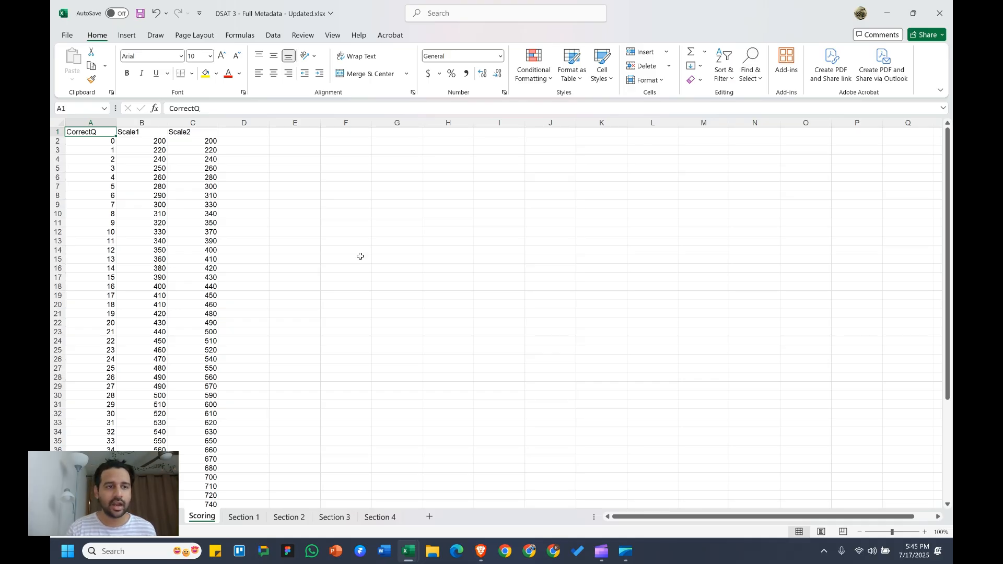
scroll(91, 303, "down", 9)
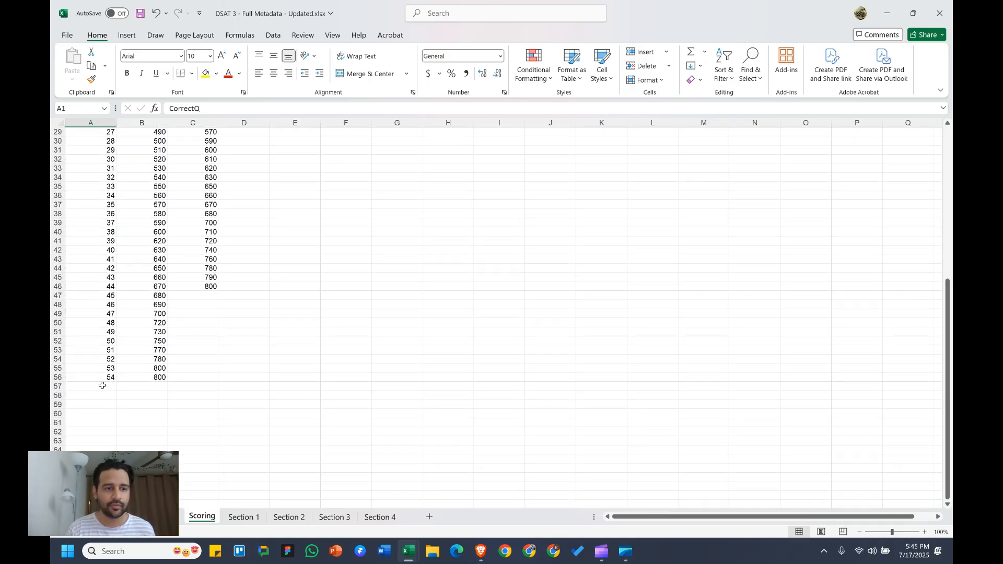
left_click(102, 377)
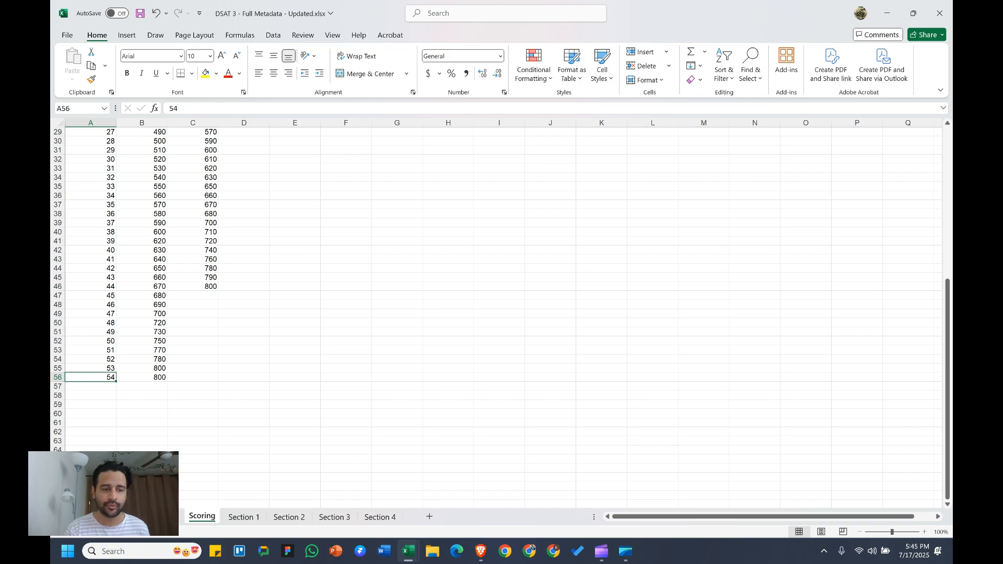
key("ctrl+Page_Up")
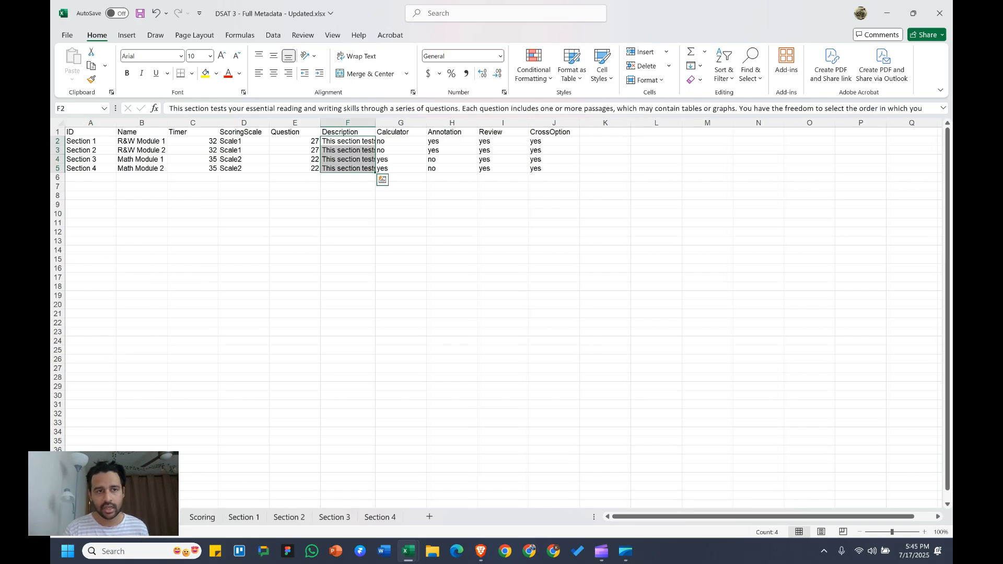
left_click(308, 145)
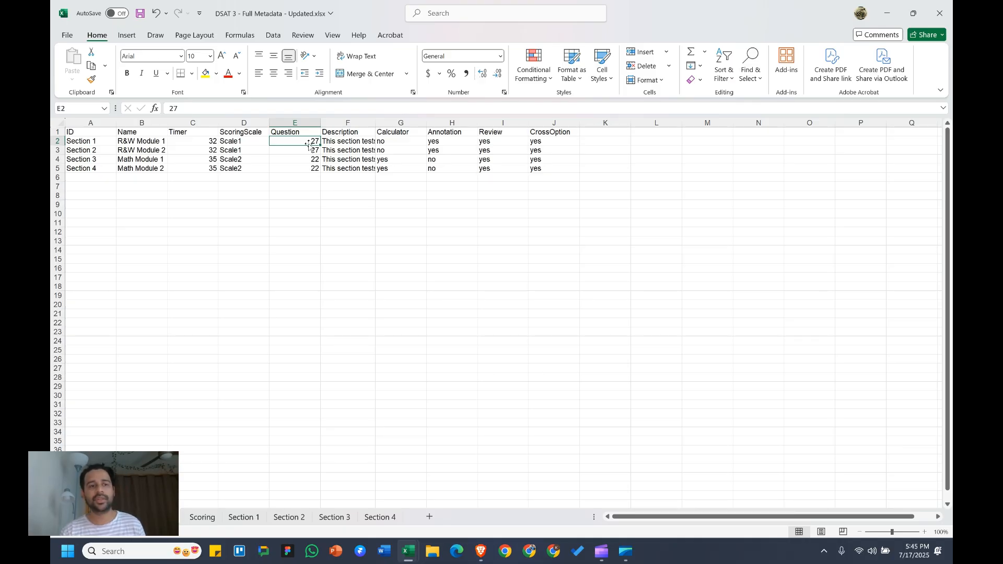
Compare the ScoringScale and Question values of Section 1 and Section 2 in the DSAT 3 section overview.
key("Left")
key("Left")
key("Left")
key("Left")
key("Down")
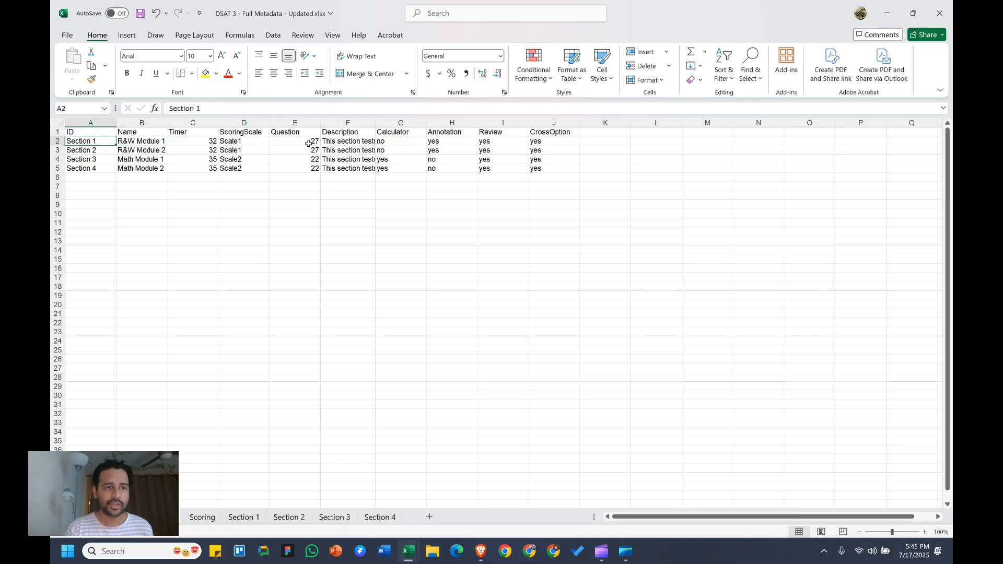
key("Right")
key("Right")
key("Right")
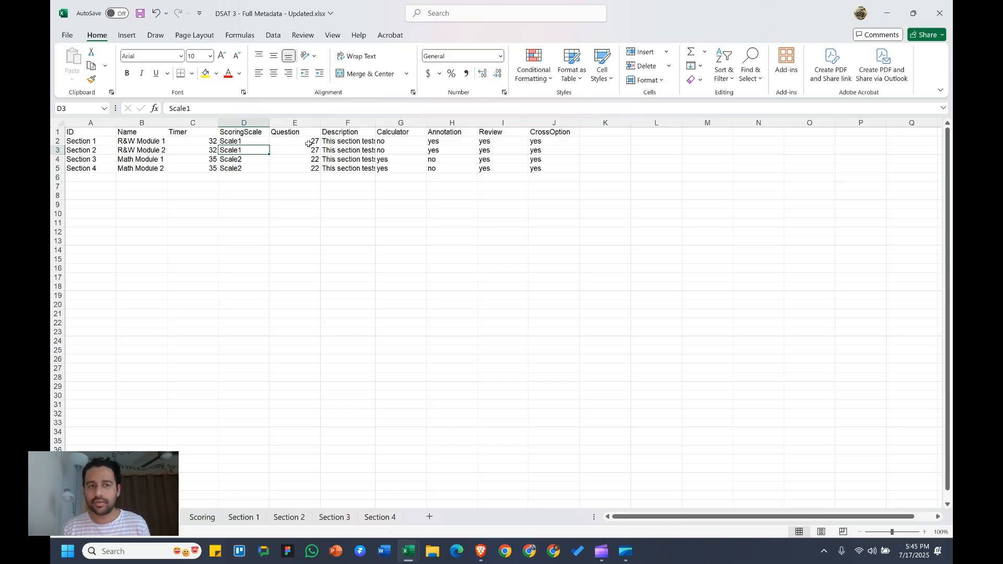
key("Up")
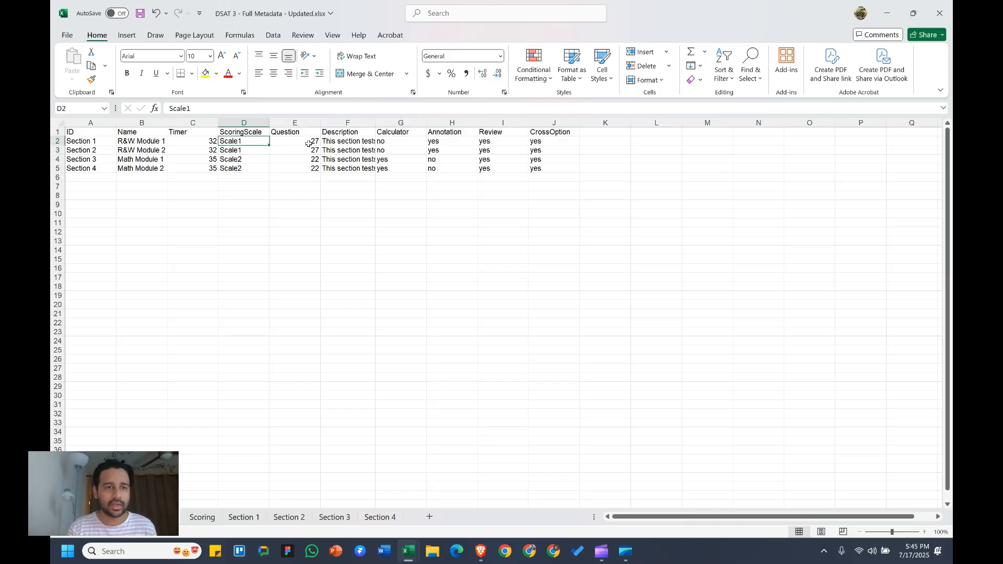
key("Down")
left_click(309, 144)
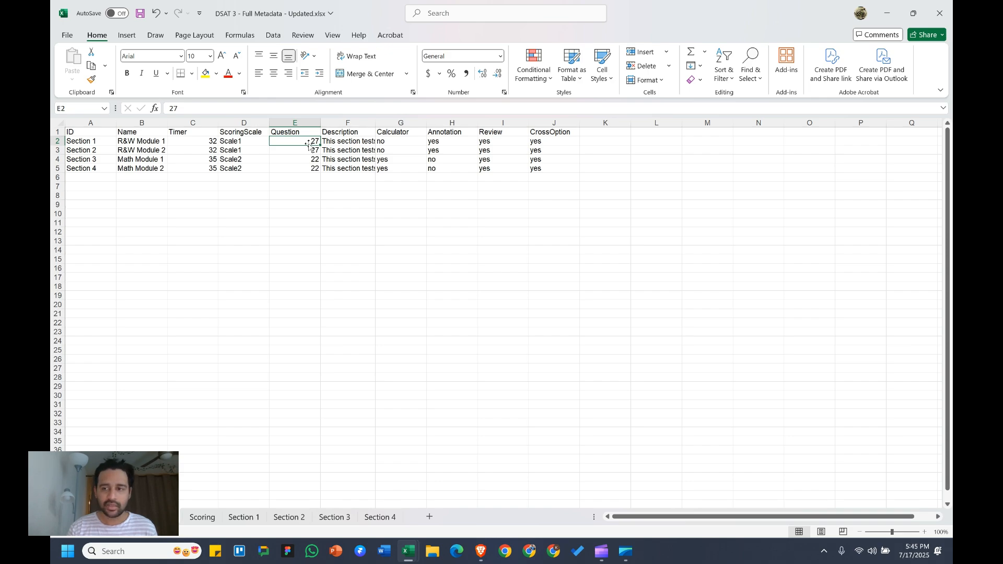
Check the last CorrectQ number in the Scoring sheet, and return to the column headers.
left_click(201, 519)
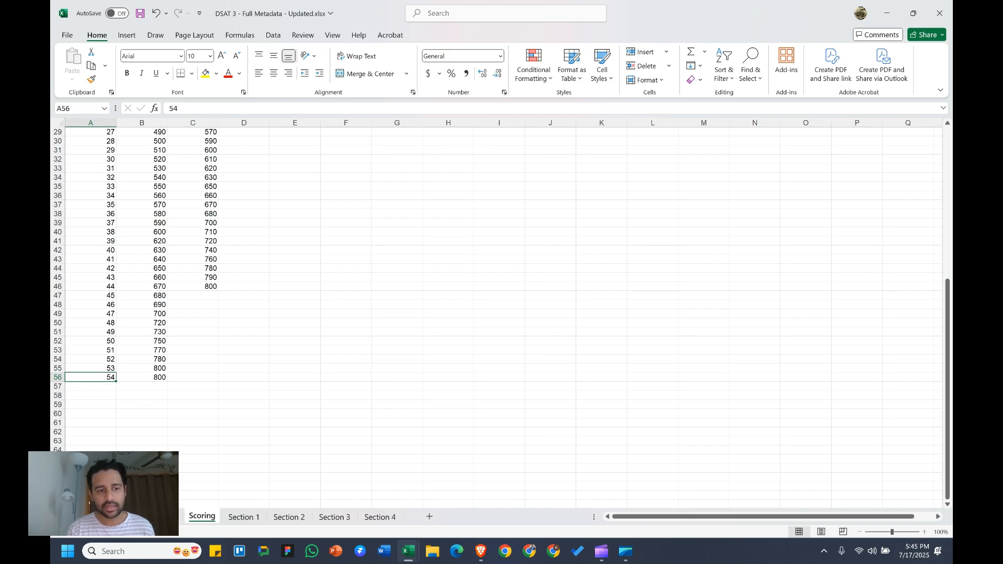
left_click(94, 478)
left_click(428, 340)
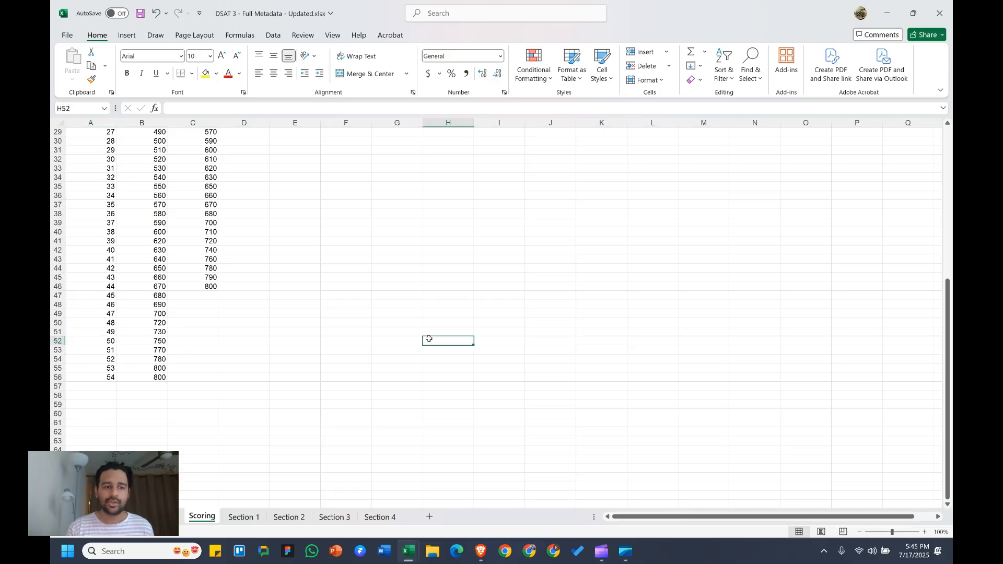
left_click(88, 377)
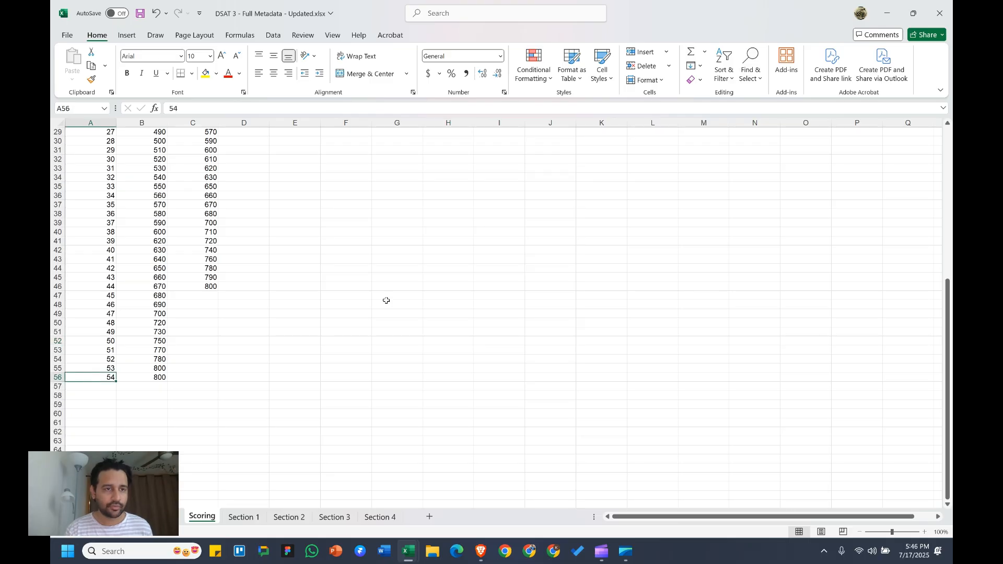
scroll(386, 300, "up", 10)
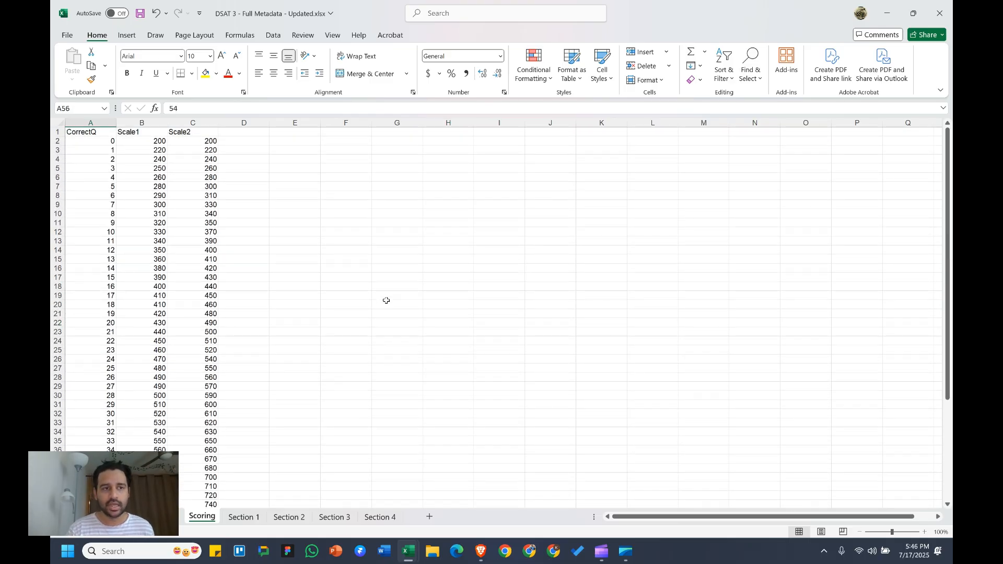
Examine the Scale1 scores from zero correct answers through the row for 37 correct down to the last row.
left_click(146, 140)
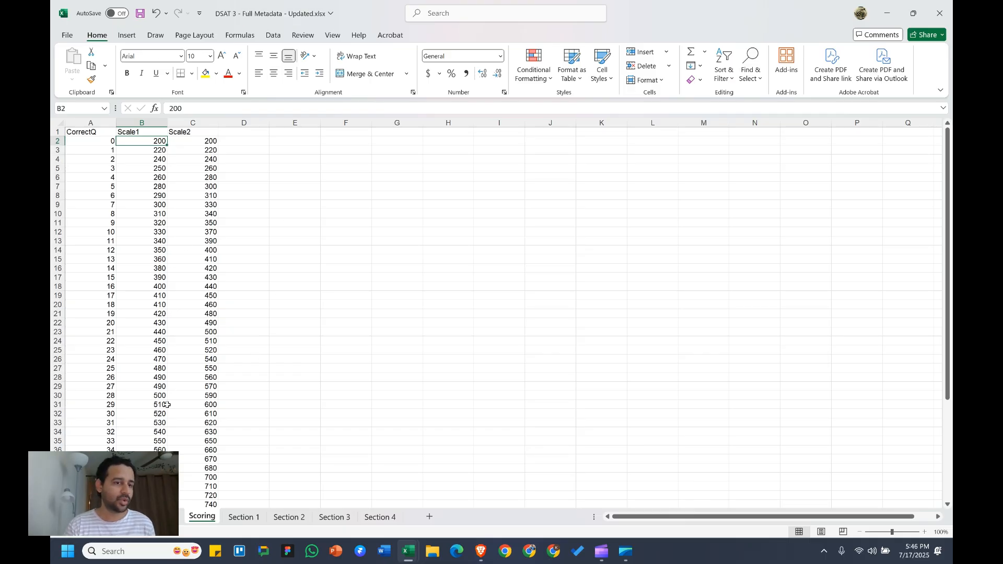
scroll(166, 404, "down", 5)
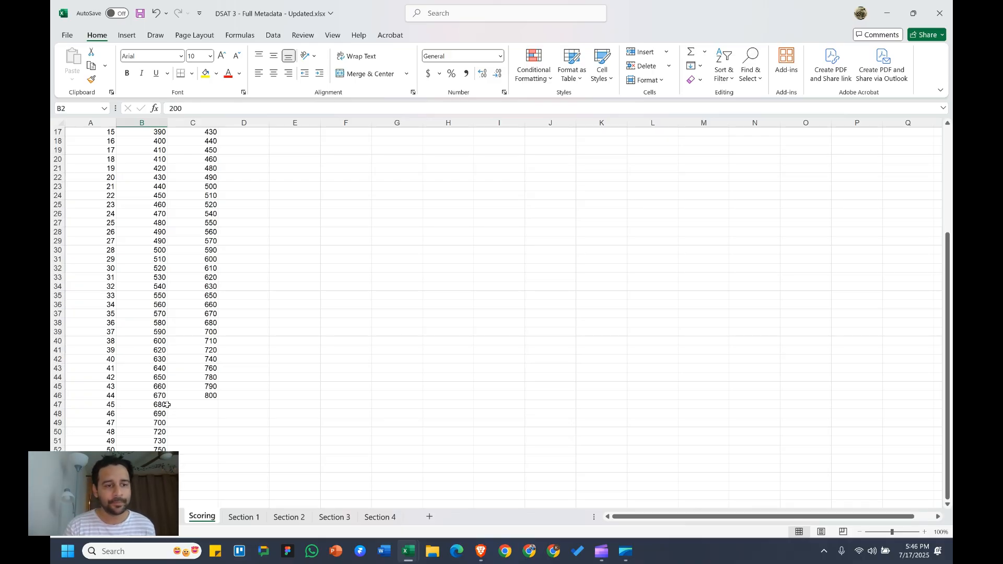
left_click(147, 332)
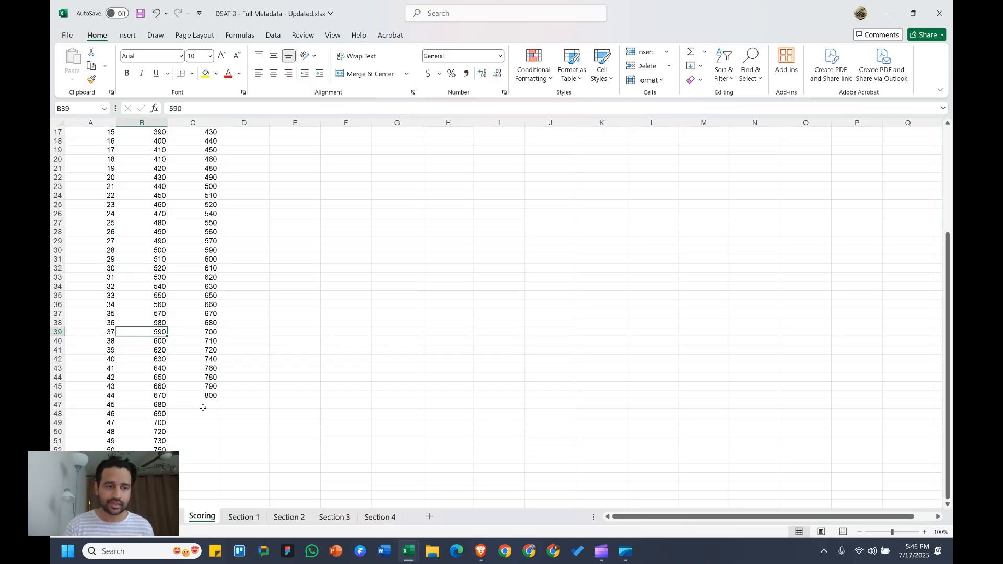
left_click(106, 333)
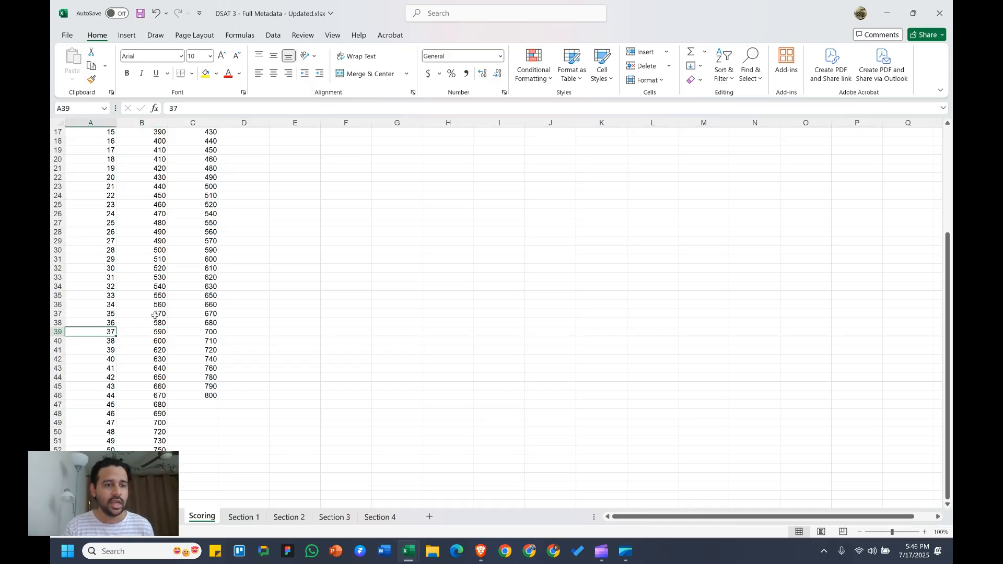
left_click(148, 330)
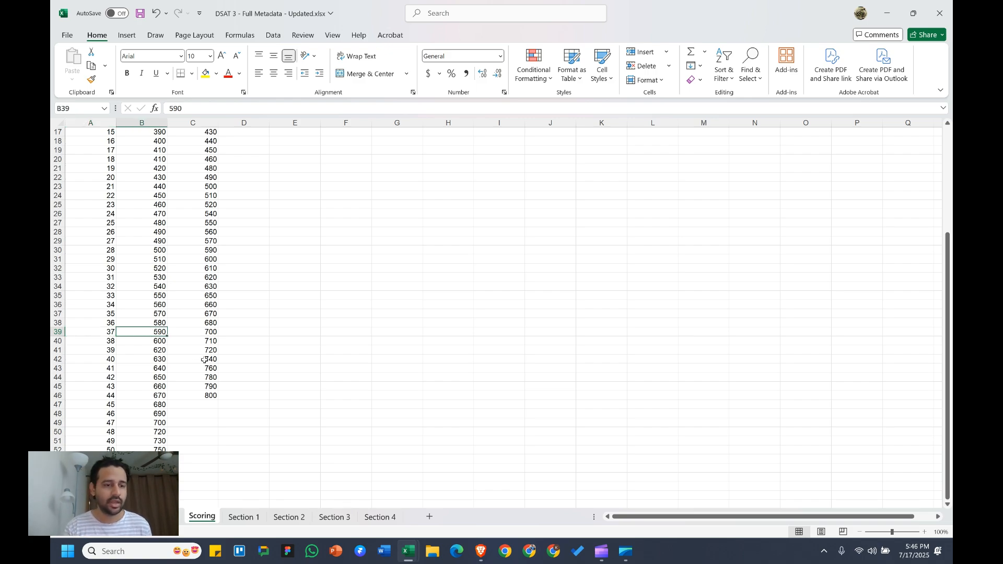
key("ctrl+Down")
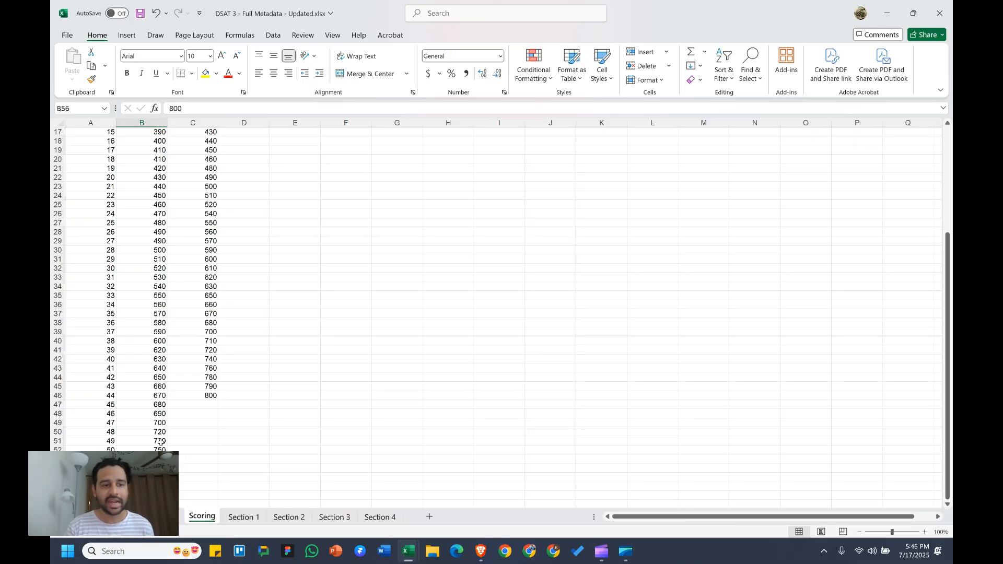
scroll(163, 214, "up", 6)
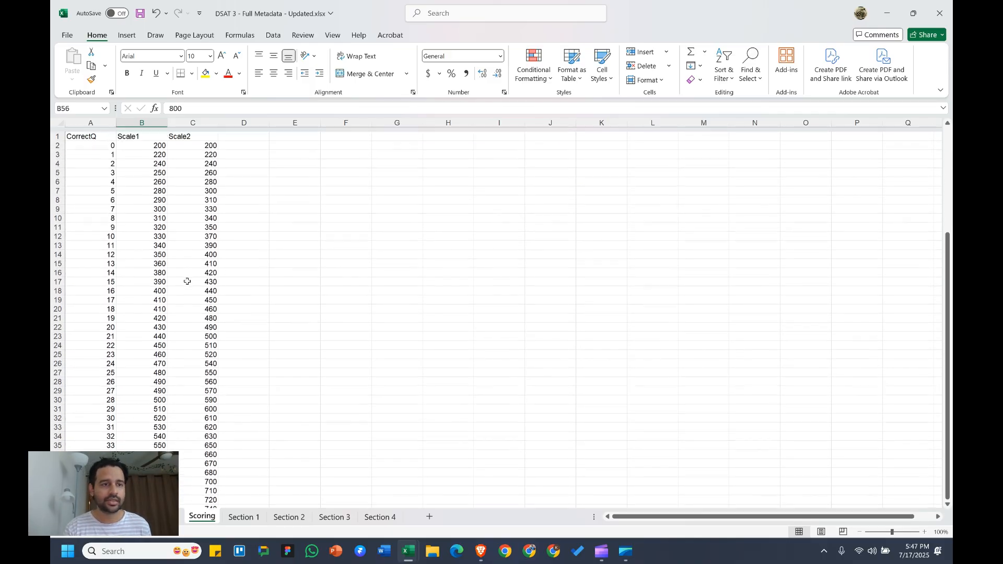
scroll(163, 215, "down", 7)
left_click(336, 276)
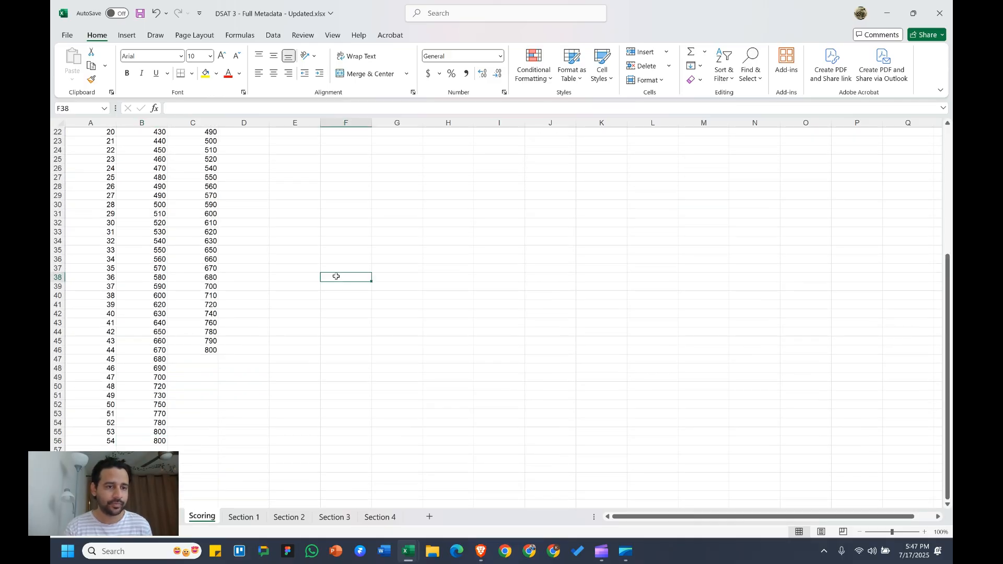
scroll(336, 276, "up", 7)
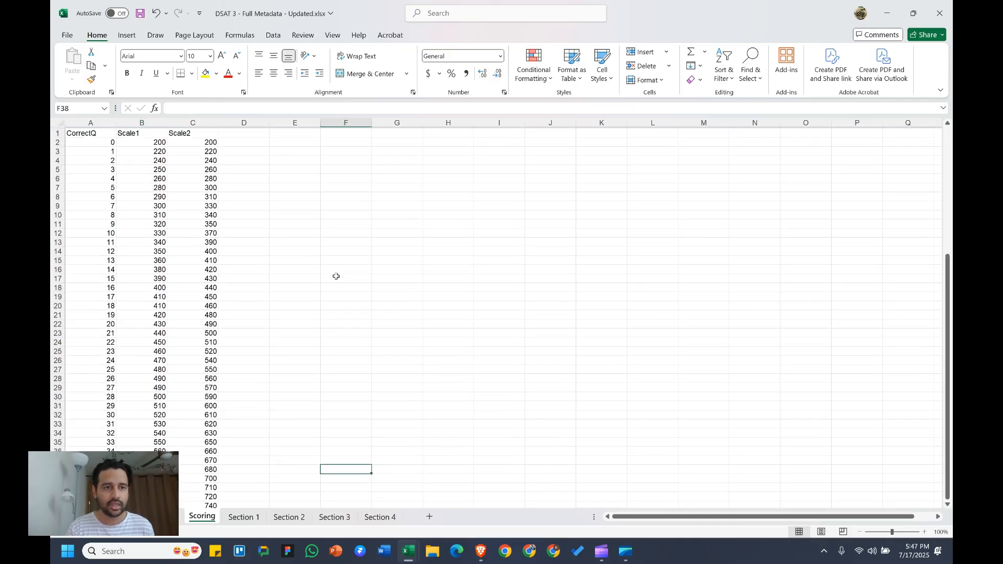
Examine the Scale2 scores in the Scoring sheet down to the column's last entry and the row for 40 correct.
left_click(209, 152)
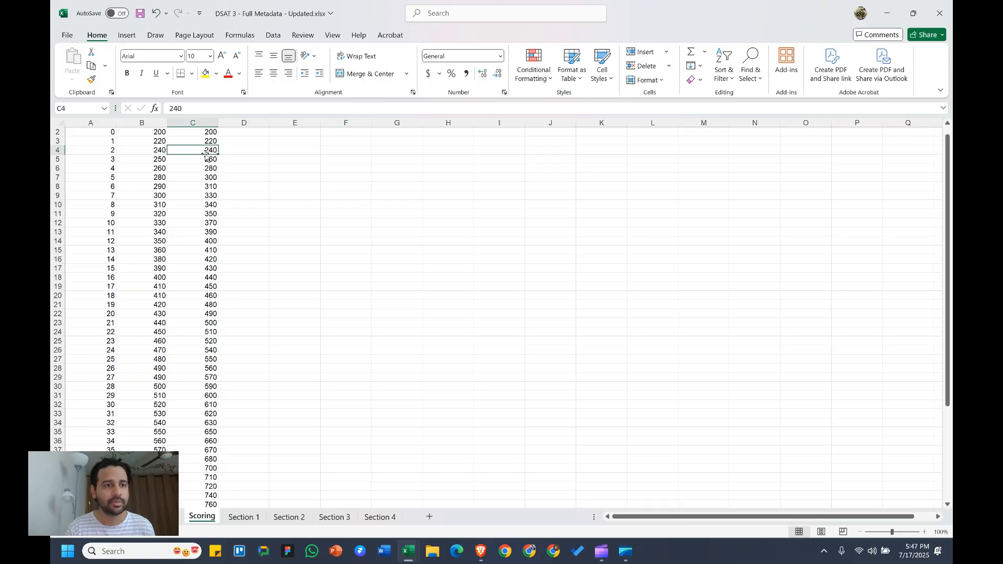
scroll(264, 208, "down", 3)
scroll(264, 208, "down", 2)
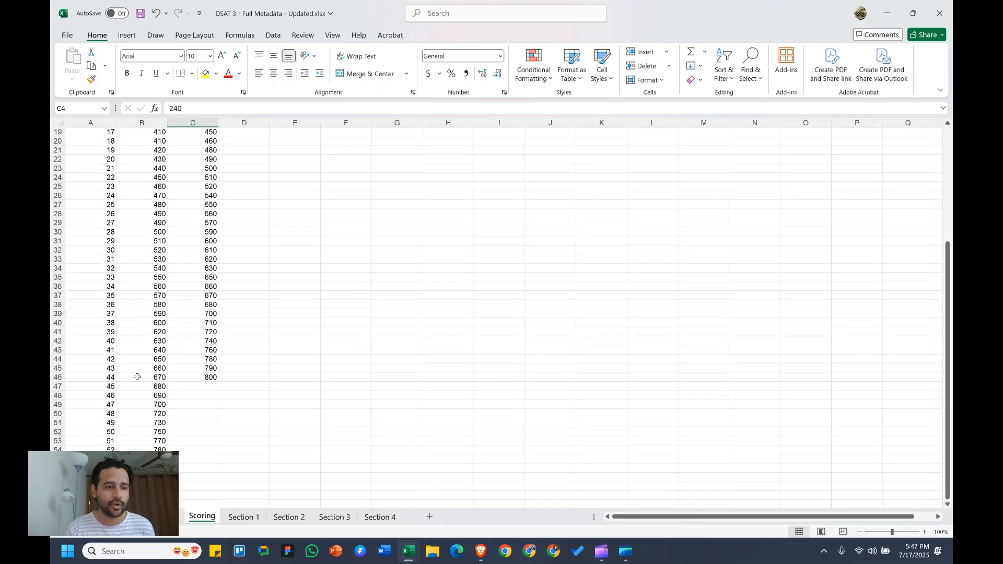
left_click(216, 380)
scroll(234, 304, "up", 4)
scroll(234, 304, "down", 1)
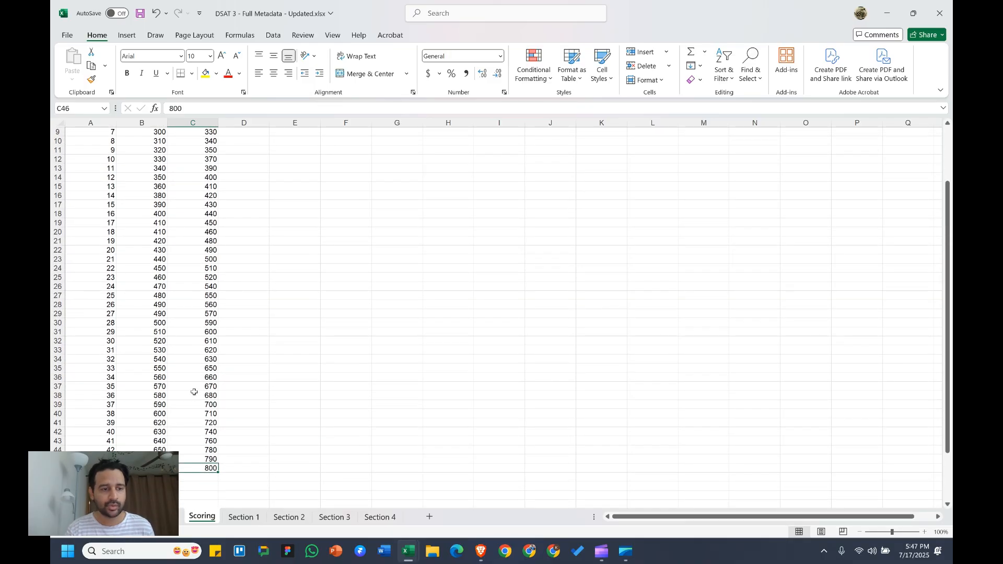
left_click(197, 433)
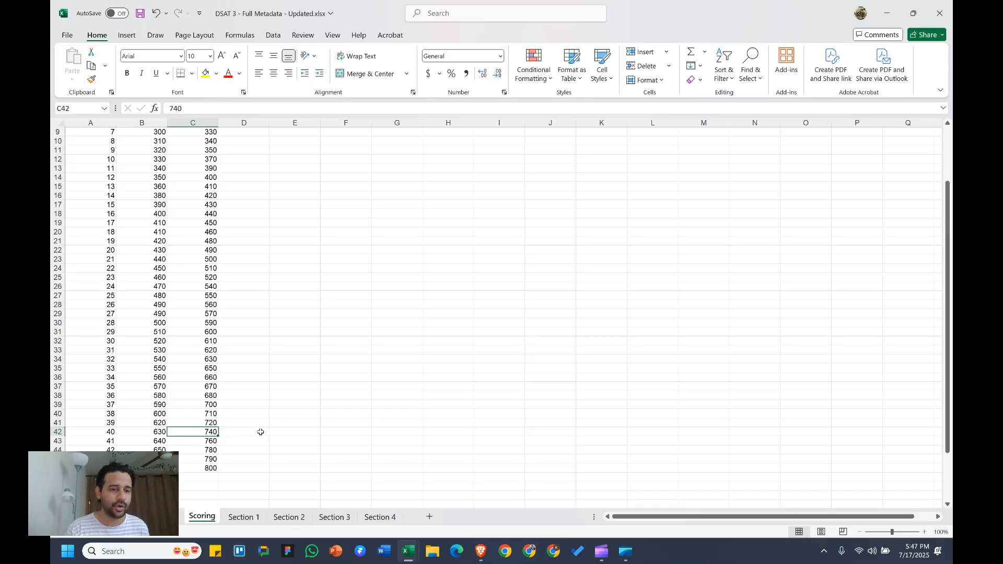
left_click(366, 325)
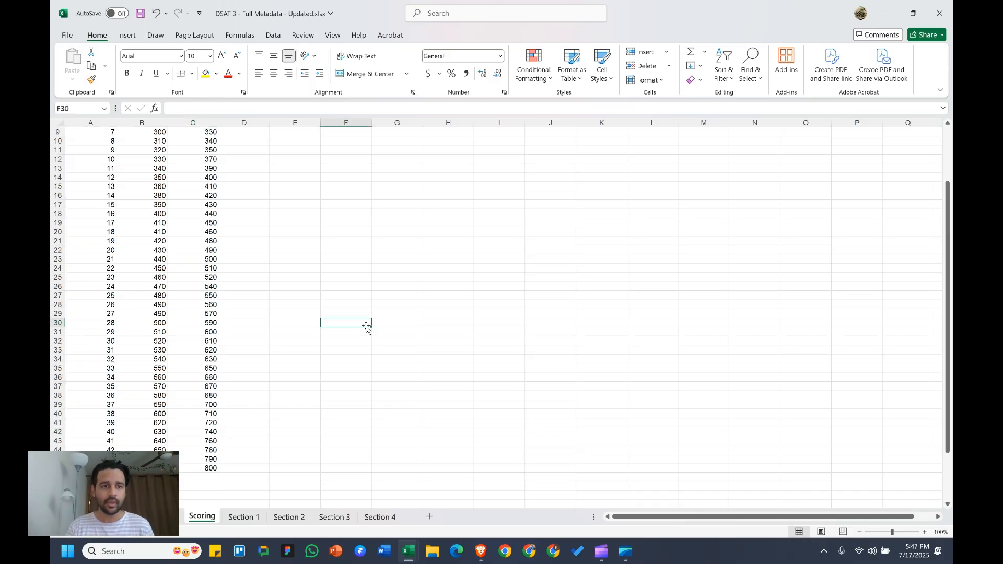
Review both scale columns of the Scoring sheet against the ScoringScale assignments in the section overview.
scroll(366, 326, "up", 3)
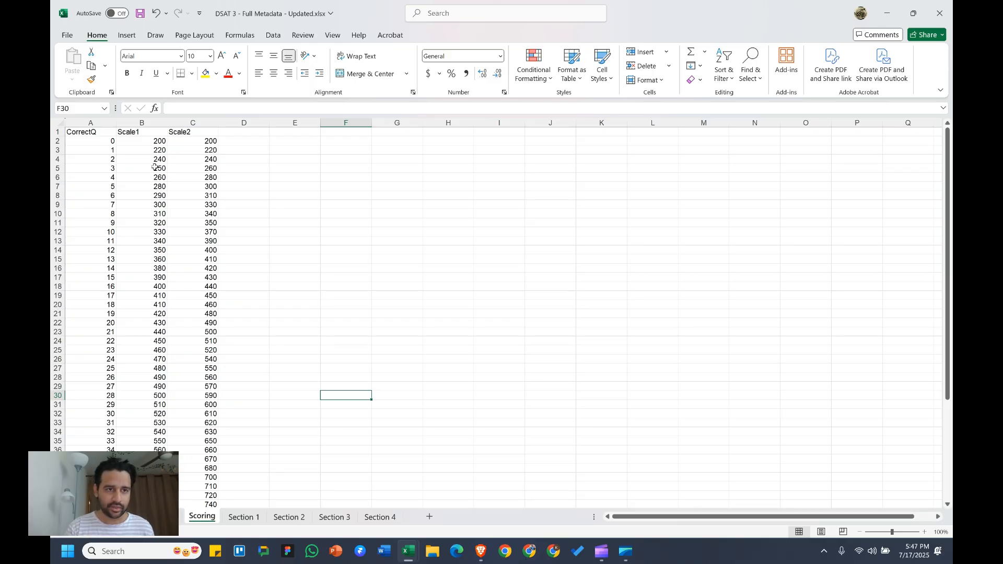
scroll(148, 363, "down", 2)
scroll(148, 362, "down", 1)
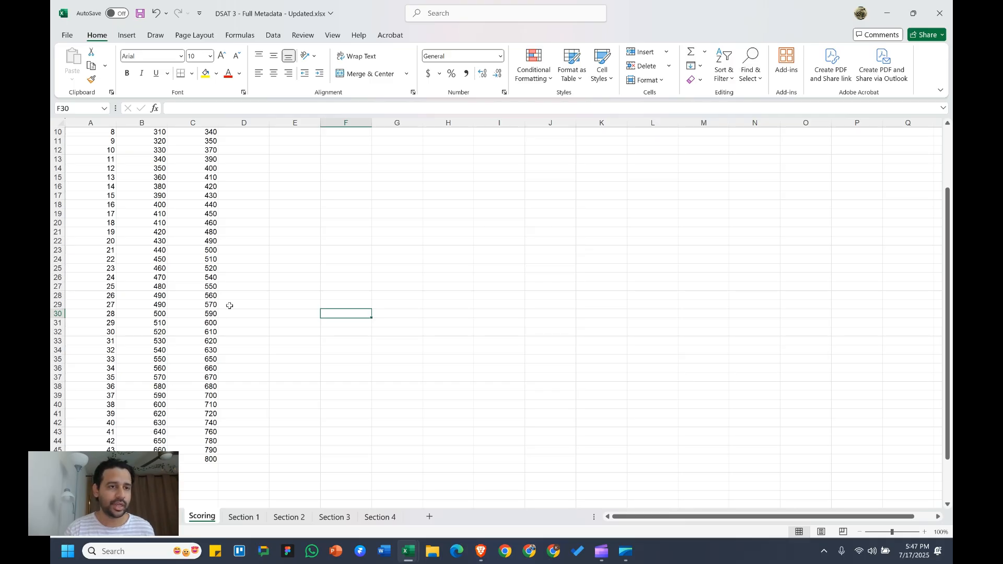
scroll(230, 305, "up", 3)
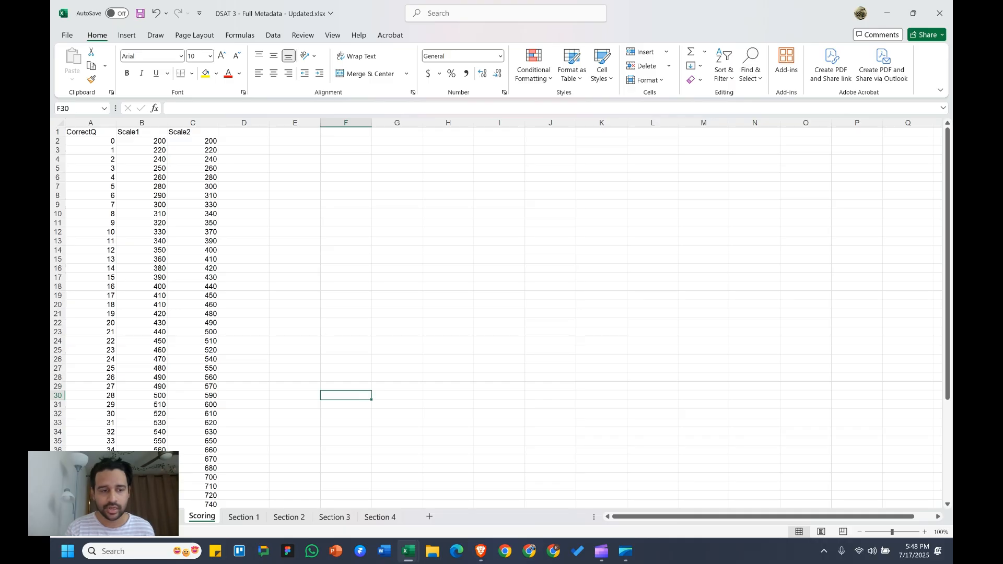
key("ctrl+Page_Up")
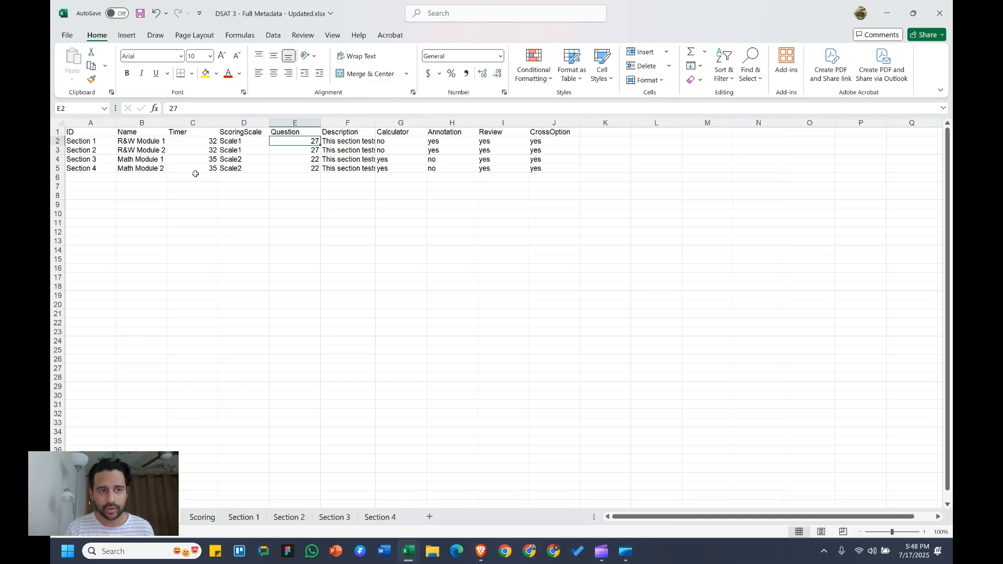
left_click(207, 521)
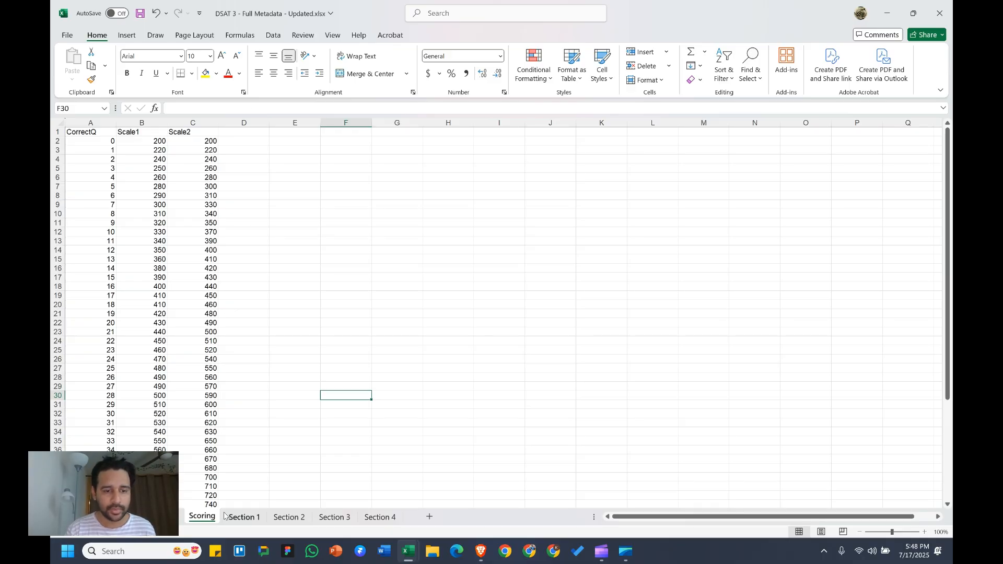
View the Section 1 question sheet, and inspect its sheet name without changing it.
left_click(243, 519)
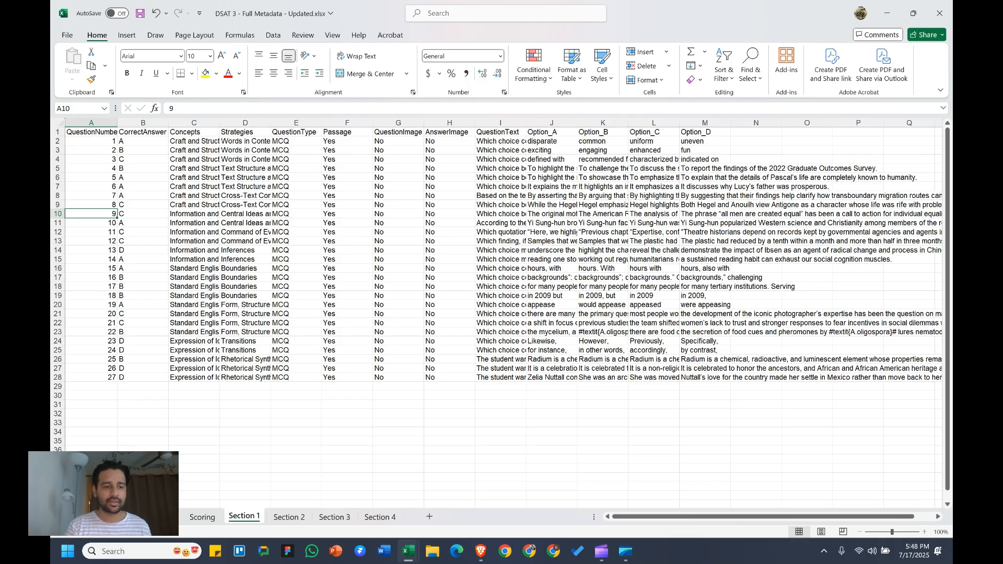
key("ctrl+Page_Up")
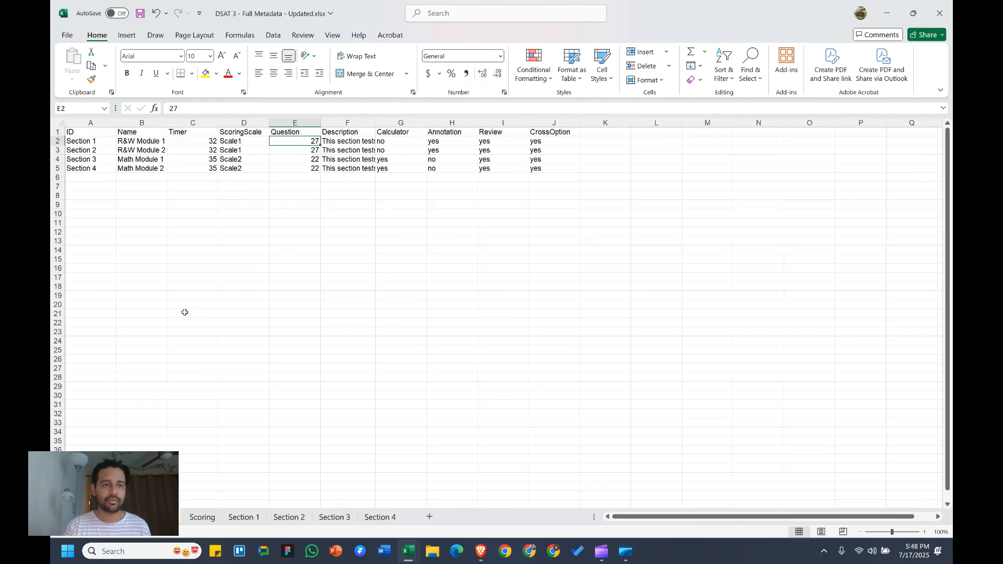
left_click(238, 518)
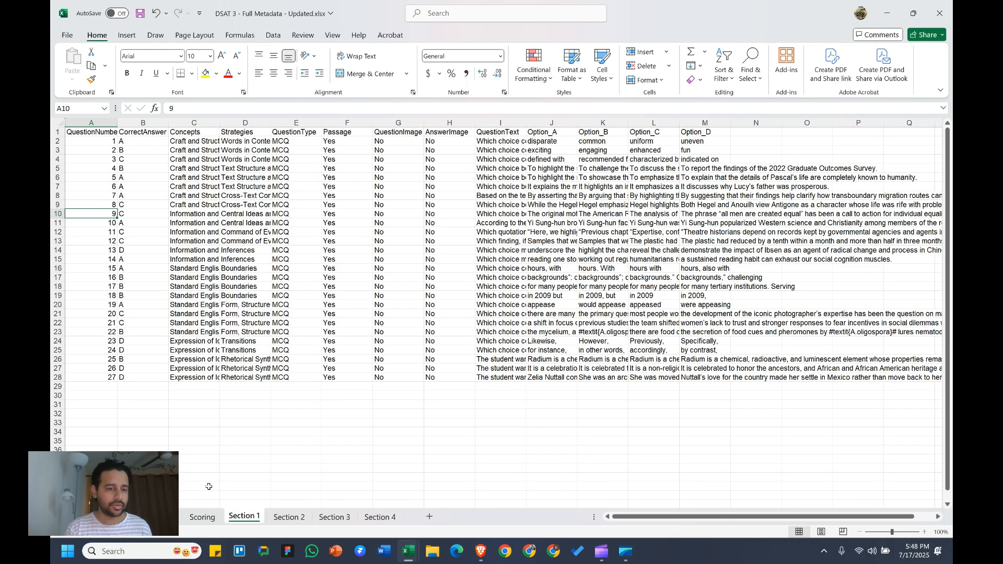
double_click(244, 518)
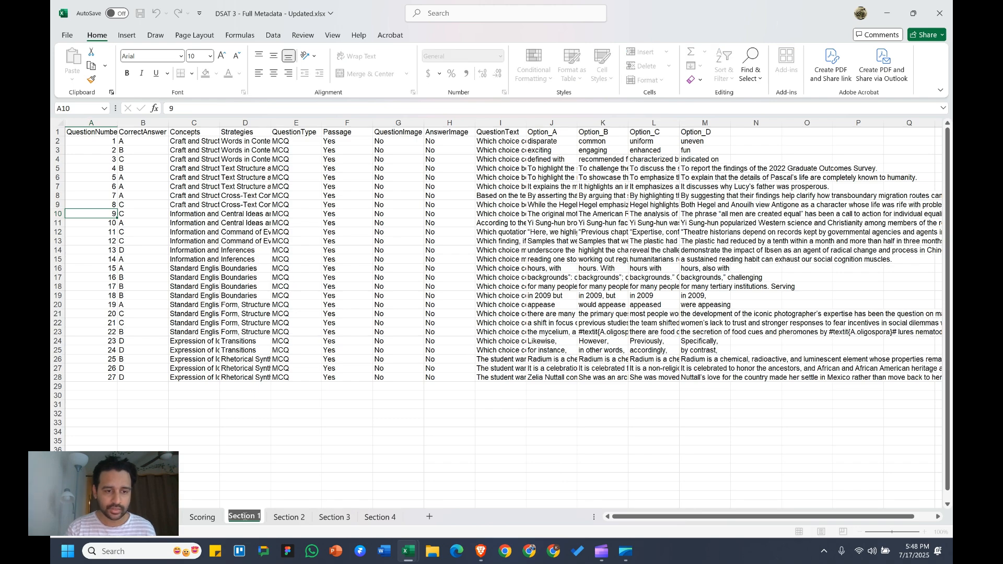
left_click(250, 517)
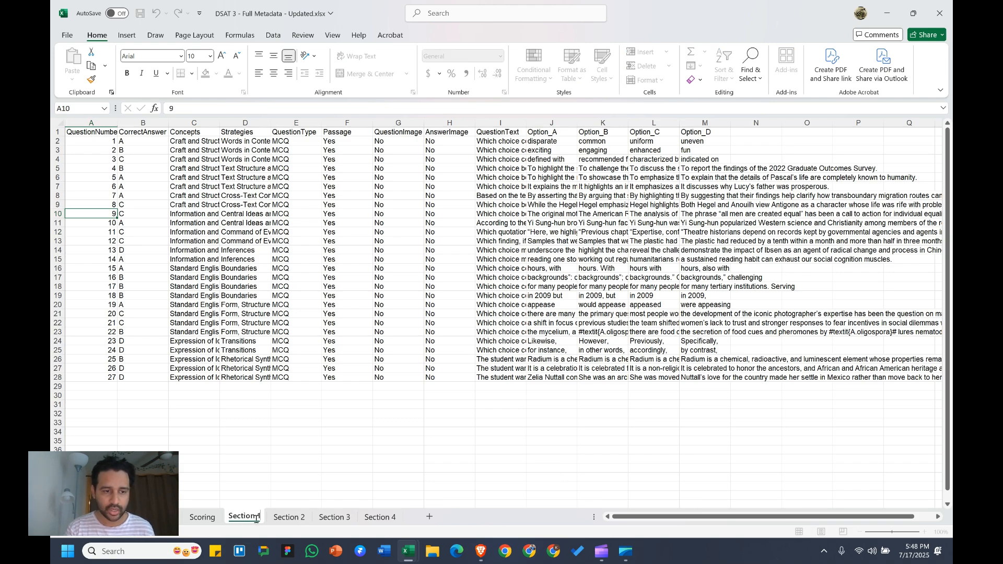
Compare the Section 1 ID in the section overview with the Section 1 sheet's name, and select that sheet's QuestionNumber header.
left_click(202, 518)
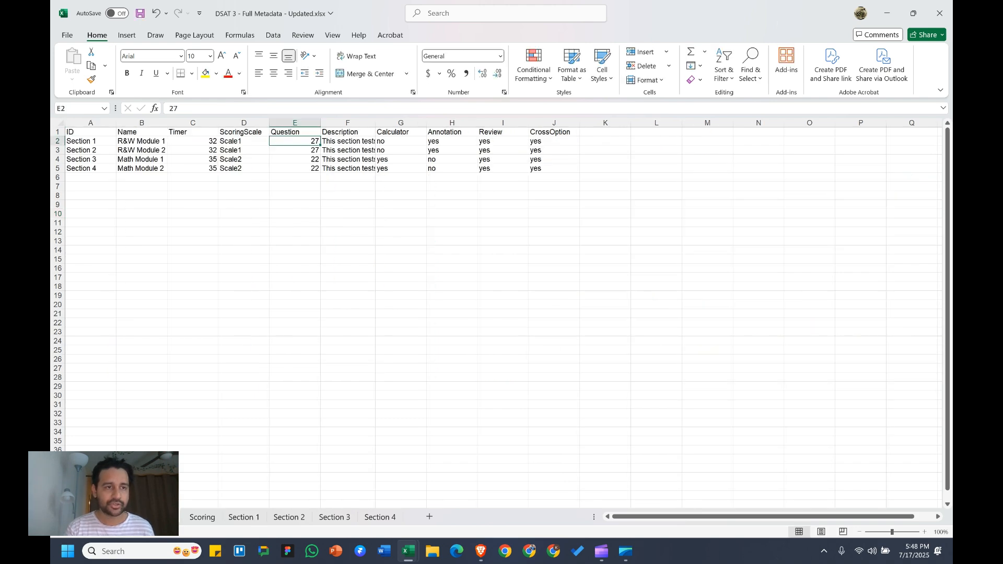
left_click(104, 143)
left_click(249, 519)
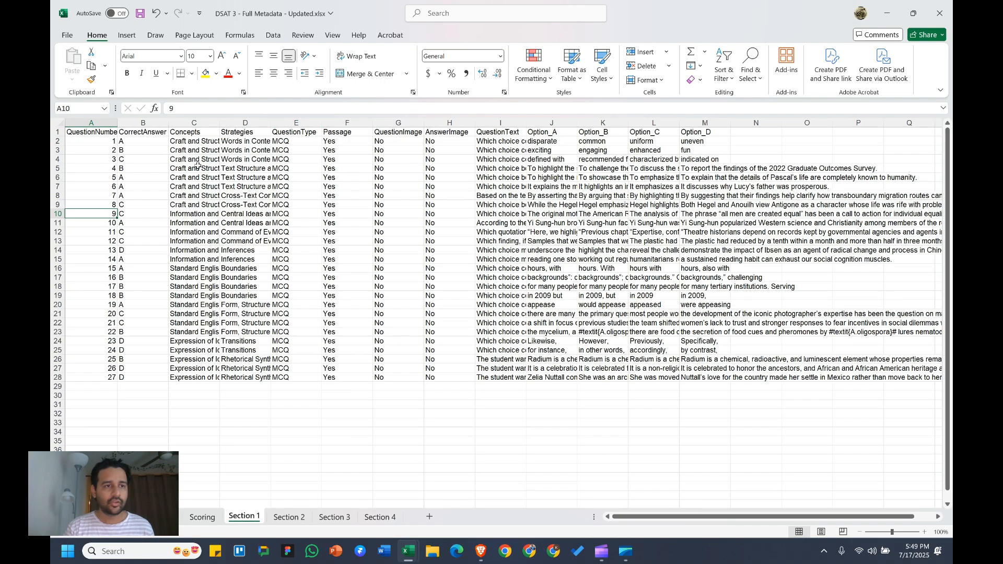
left_click(103, 137)
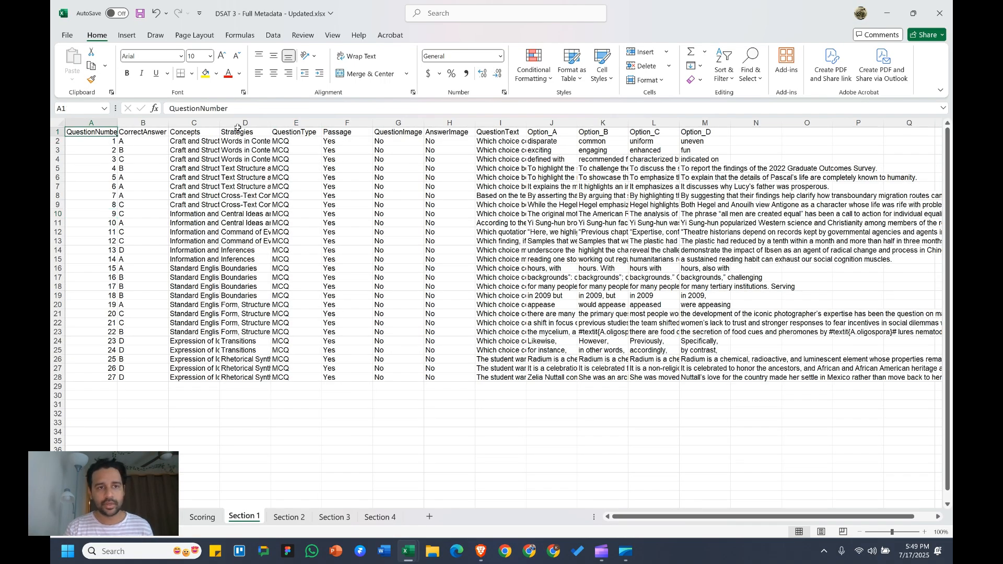
Inspect the exact QuestionNumber header text and the first question number in the Section 1 sheet without changing them.
left_click(238, 104)
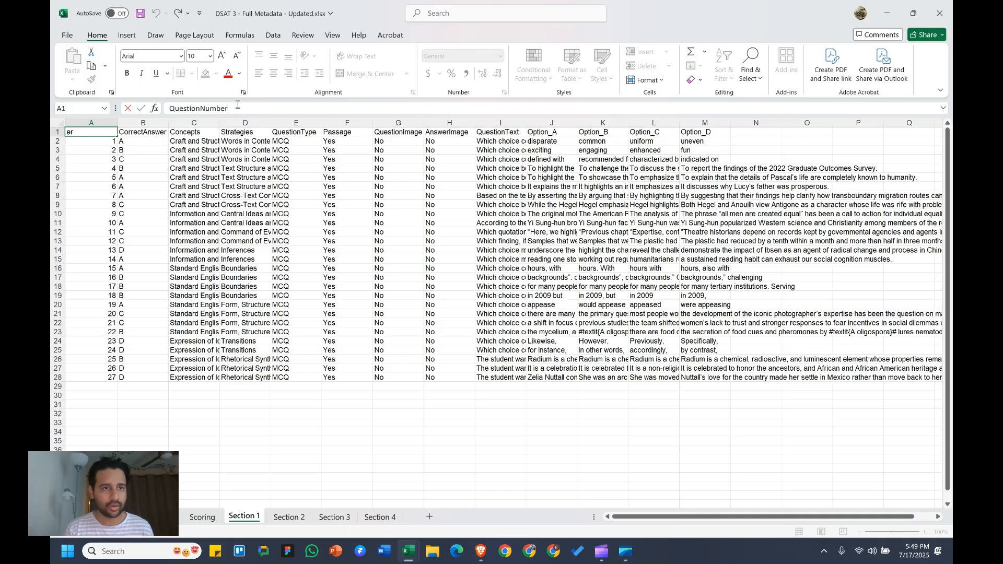
left_click(202, 108)
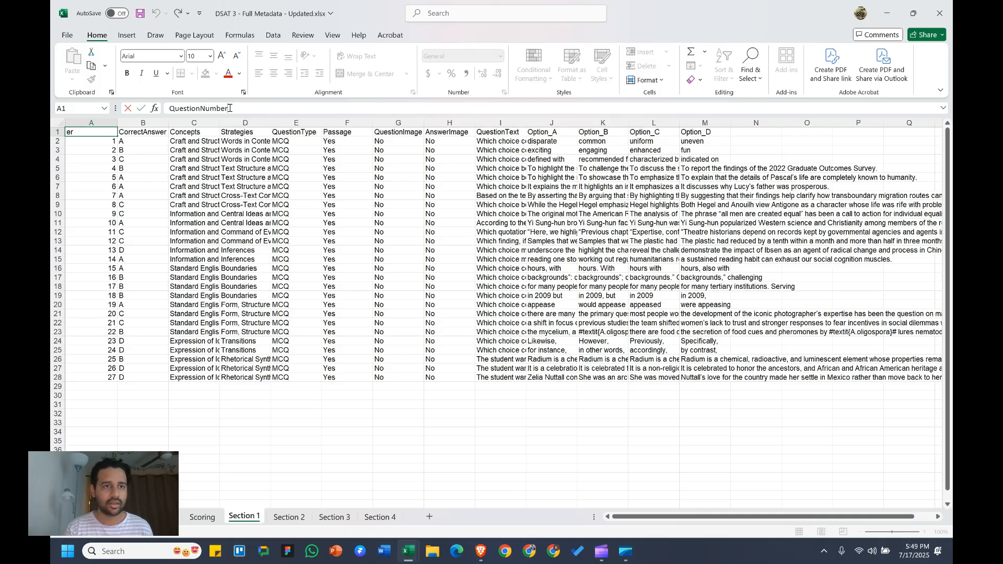
key("Escape")
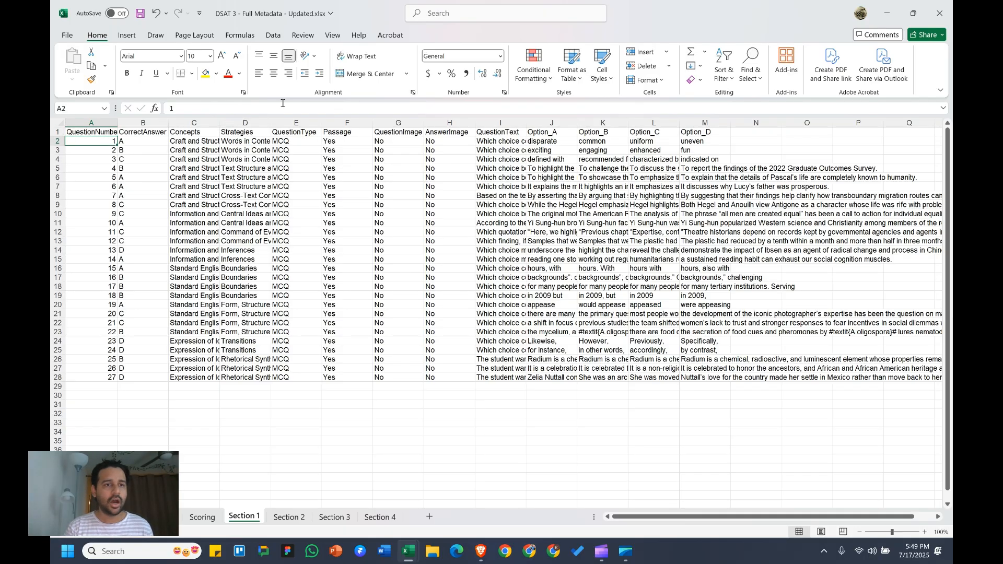
key("Down")
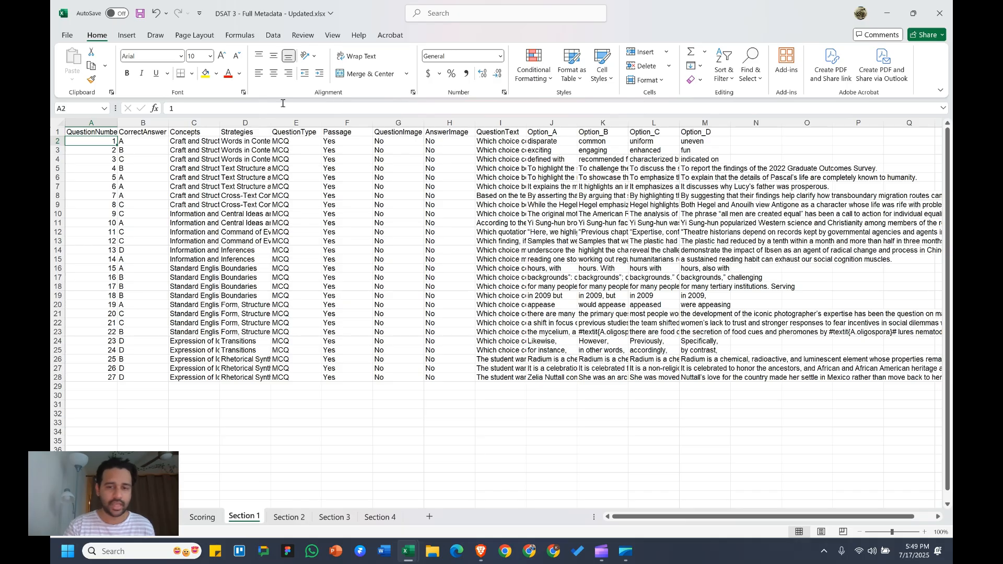
key("Up")
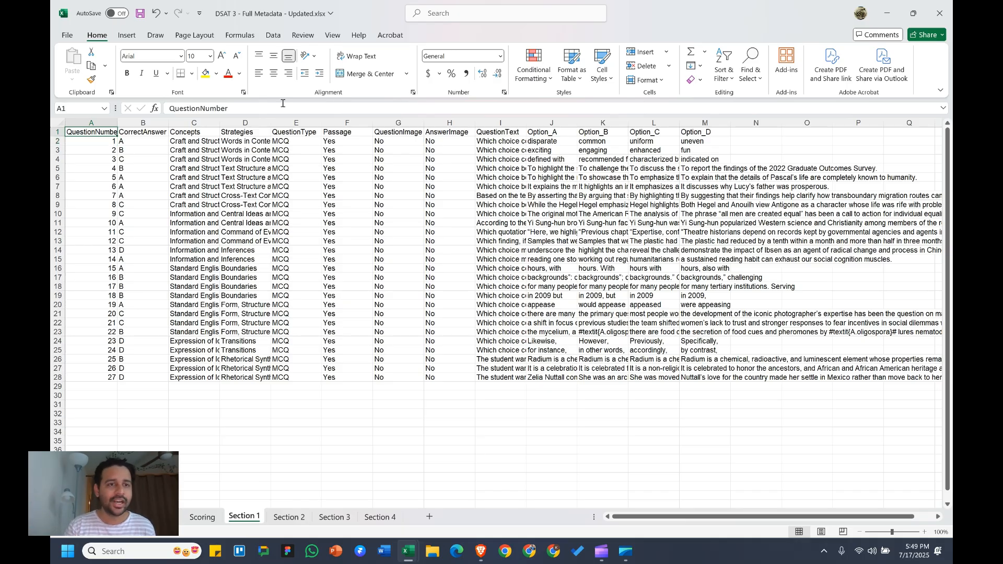
Examine the CorrectAnswer column of the Section 1 sheet from its header through the last questions and back to question 1.
key("Right")
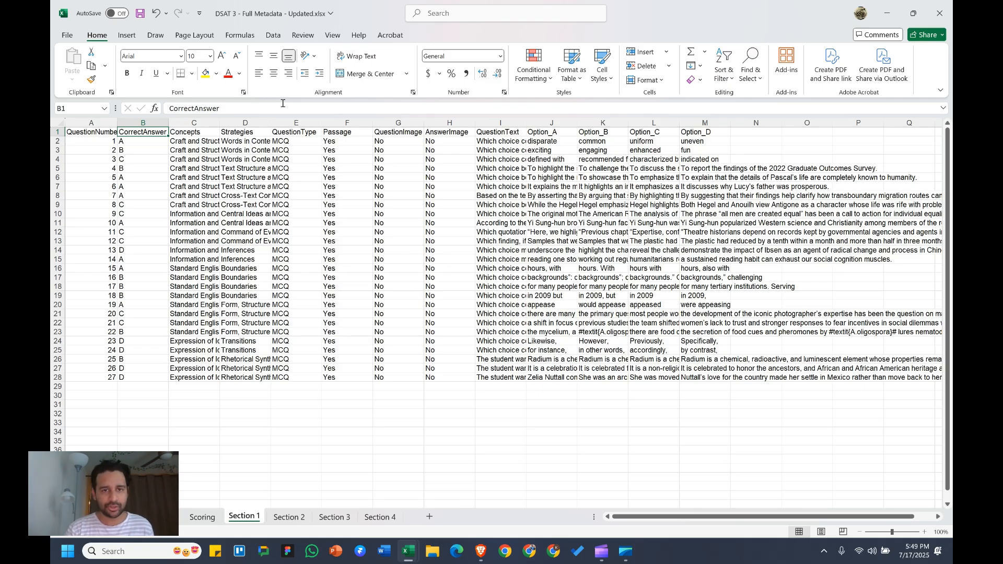
key("Down")
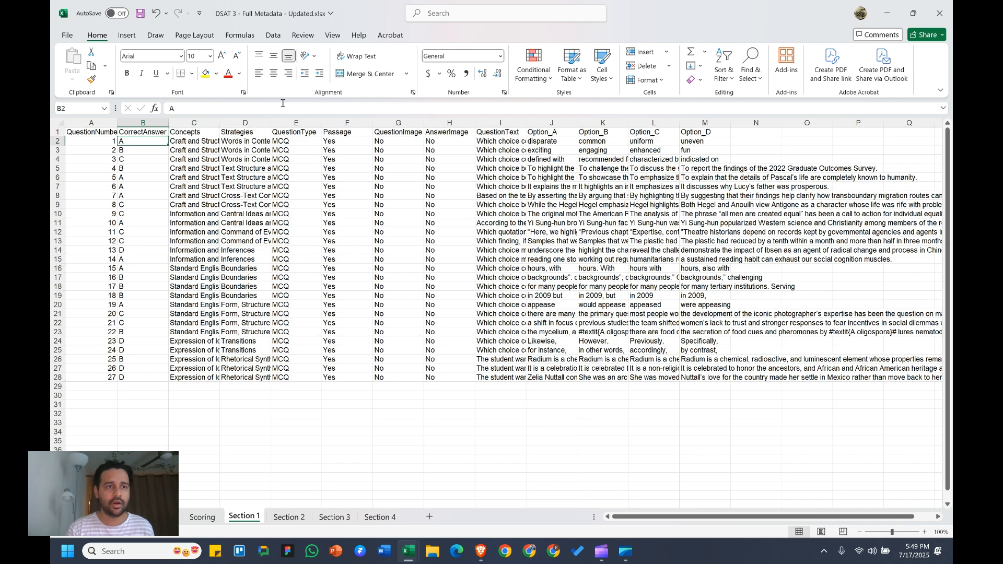
key("Down")
key("Down")
key("Down")
key("Down")
key("Down")
key("Down")
key("Down")
key("Down")
key("Down")
key("Down")
key("Down")
key("Down")
key("Down")
key("Down")
key("Down")
key("Down")
key("Down")
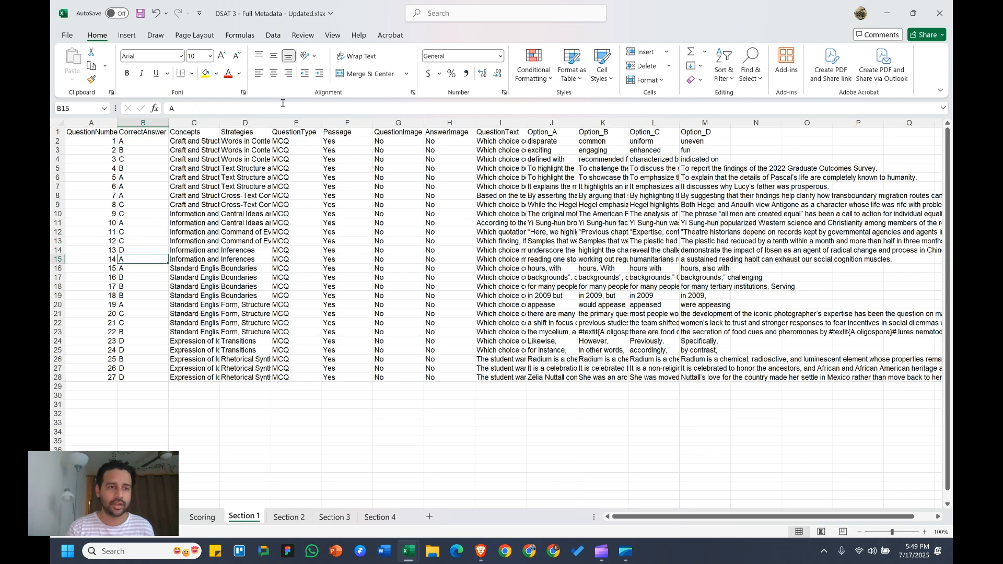
key("Down")
key("Down")
key("Down")
key("Down")
key("Down")
key("Down")
key("Down")
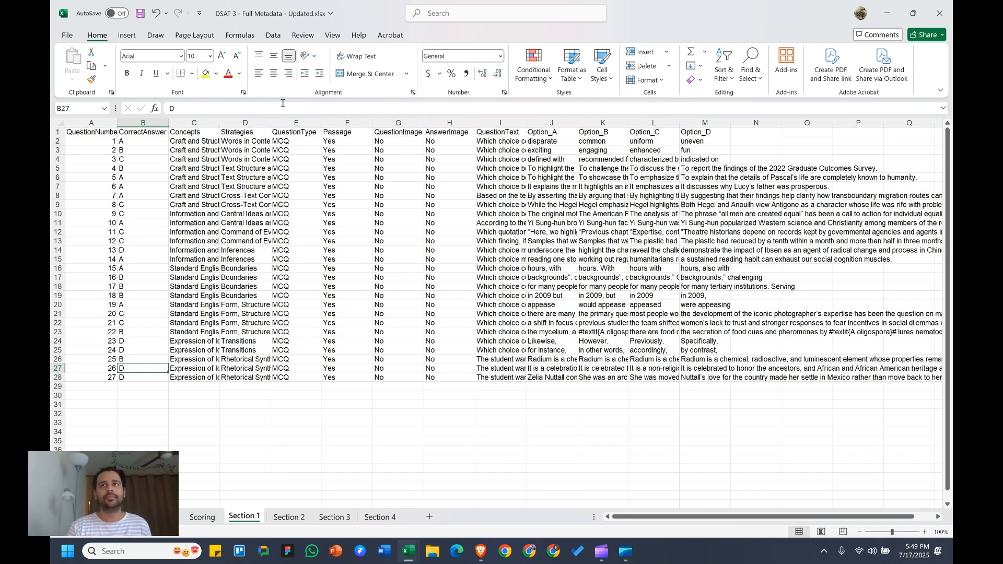
key("Up")
key("Up")
key("Up")
key("Up")
key("Up")
key("Up")
key("Up")
key("Up")
key("Up")
key("Up")
key("Up")
key("Up")
key("Up")
key("Up")
key("Up")
key("Up")
key("Up")
key("Up")
key("Up")
key("Up")
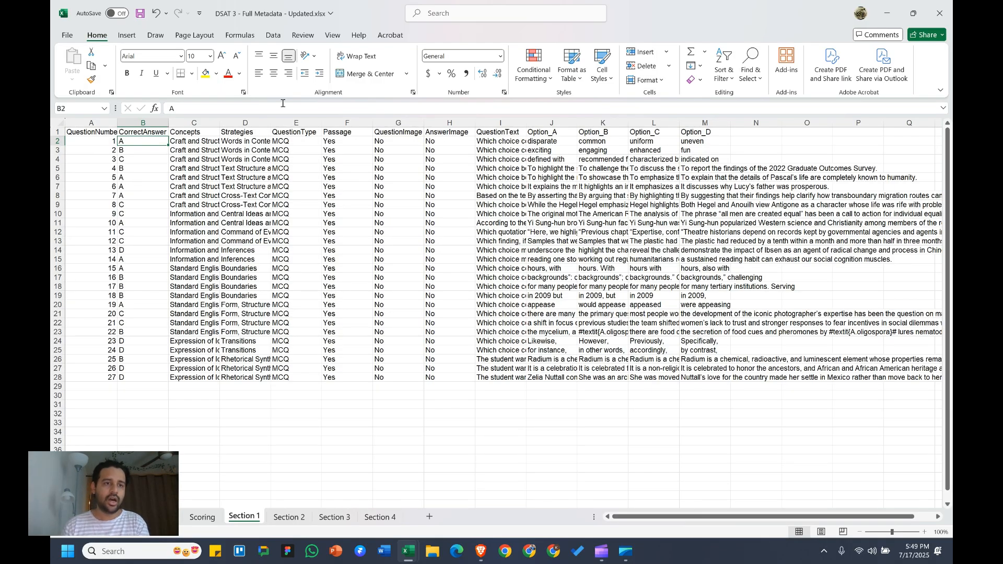
Compare the Option_A to Option_D headers with the CorrectAnswer header in the Section 1 sheet.
left_click(555, 134)
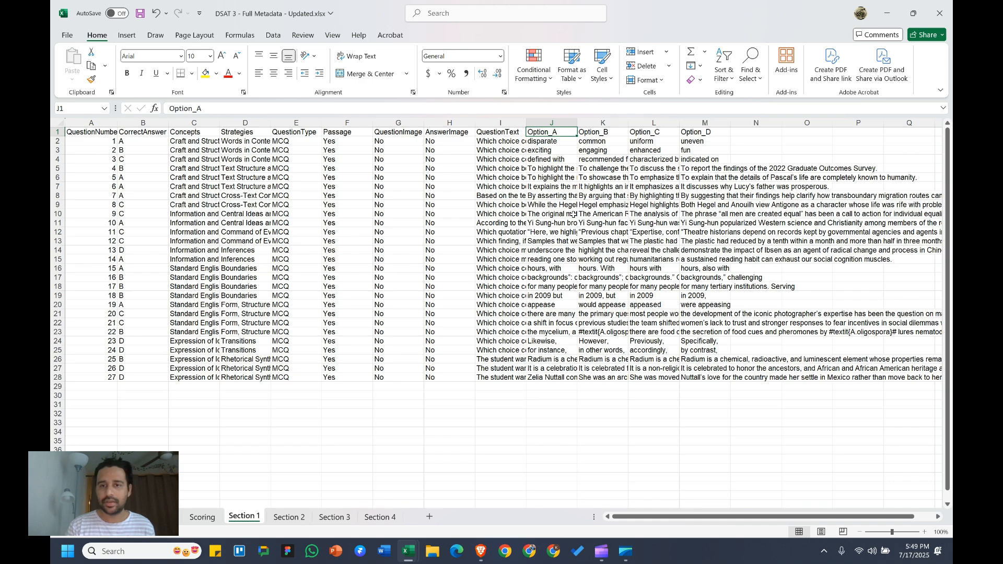
key("Right")
key("Right")
key("Left")
key("Left")
key("Left")
key("Left")
key("Left")
key("Left")
key("Left")
key("Left")
key("Left")
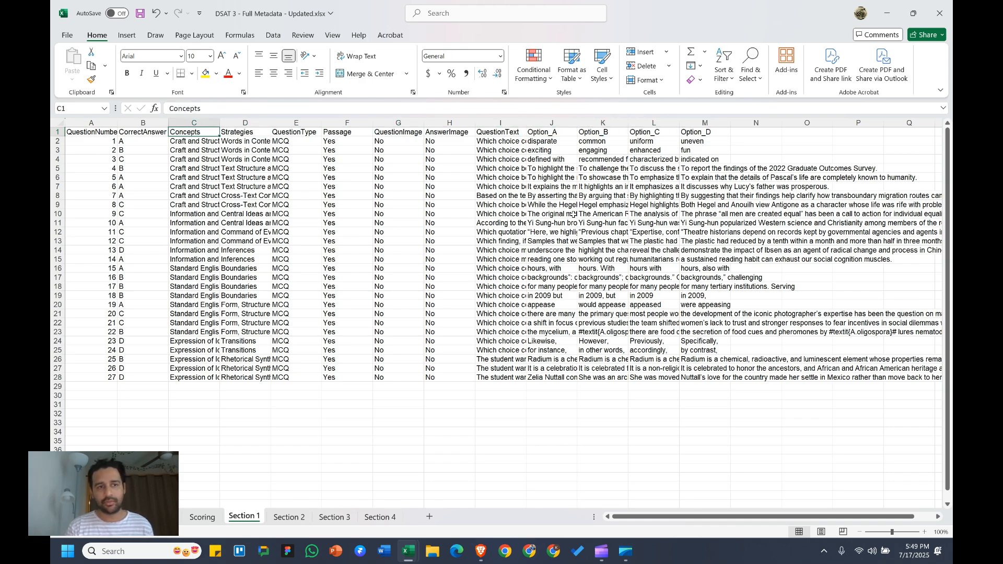
key("Left")
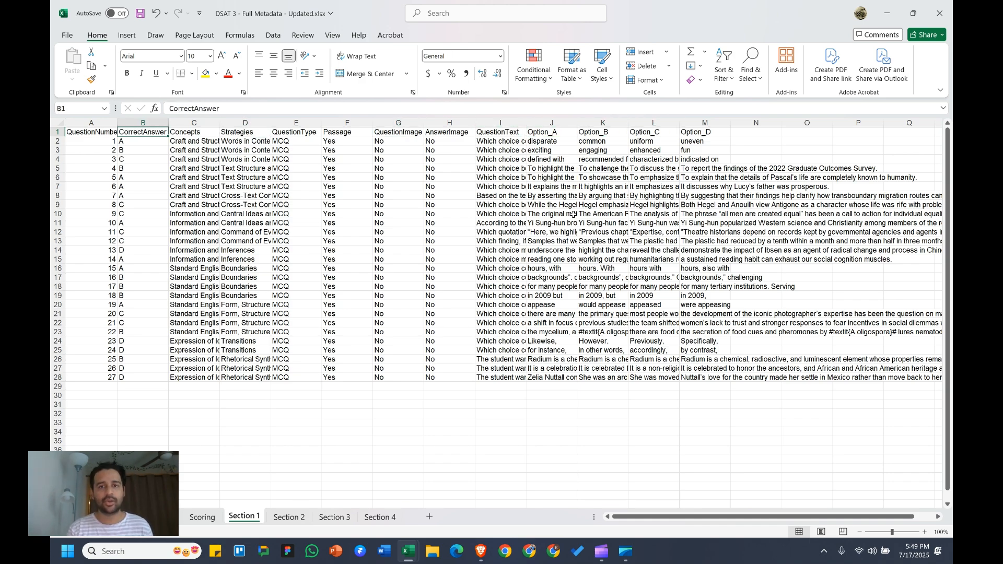
key("Right")
key("Right")
key("Right")
key("Right")
key("Right")
key("Right")
key("Right")
key("Right")
key("Right")
key("Right")
key("Right")
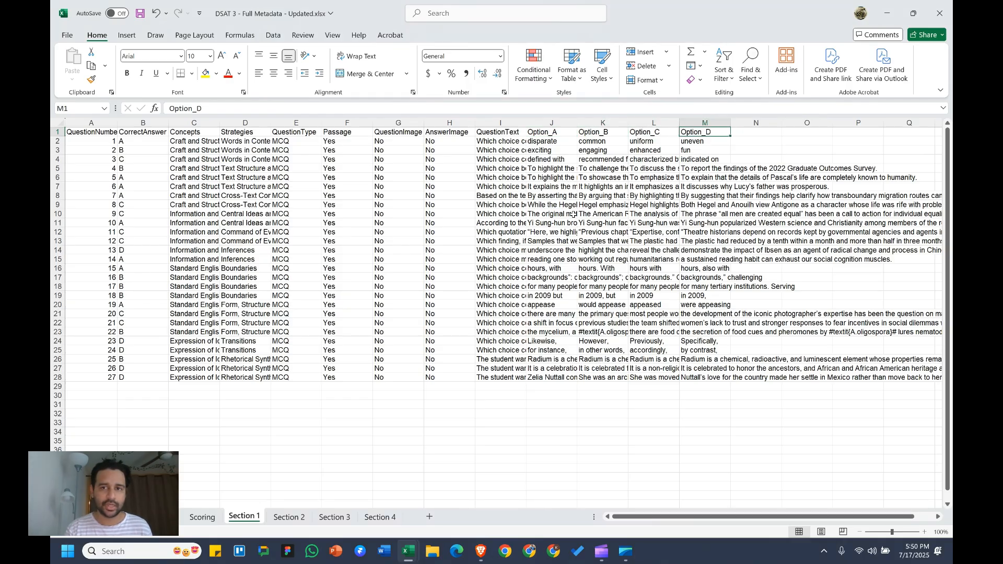
Review the Section 1 answer letters in the CorrectAnswer column down to question 11.
key("Left")
key("Left")
key("Left")
key("Left")
key("Left")
key("Left")
key("Left")
key("Left")
key("Left")
key("Left")
key("Left")
key("Down")
key("Down")
key("Down")
key("Down")
key("Down")
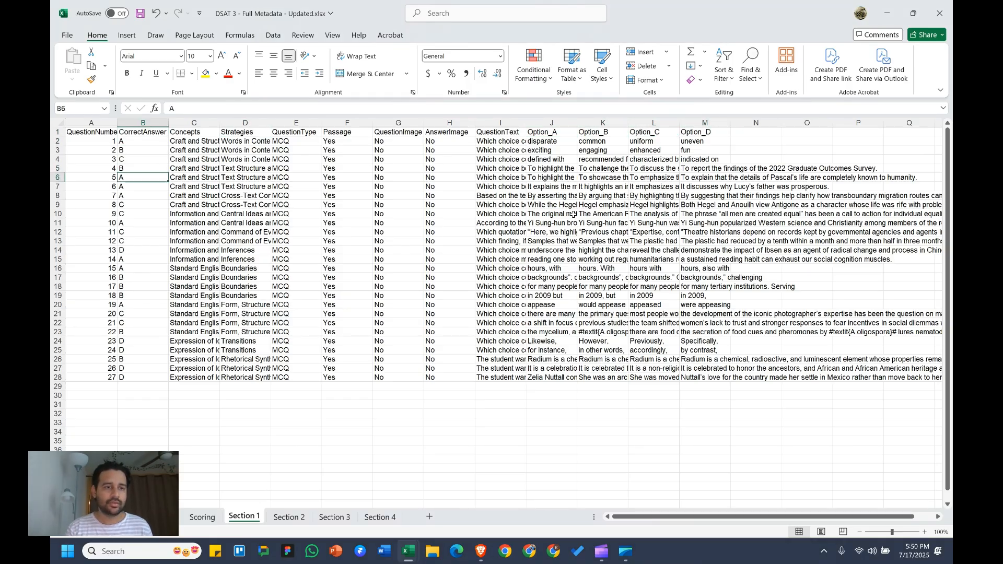
key("Down")
key("Down")
key("Down")
key("Down")
key("Down")
key("Down")
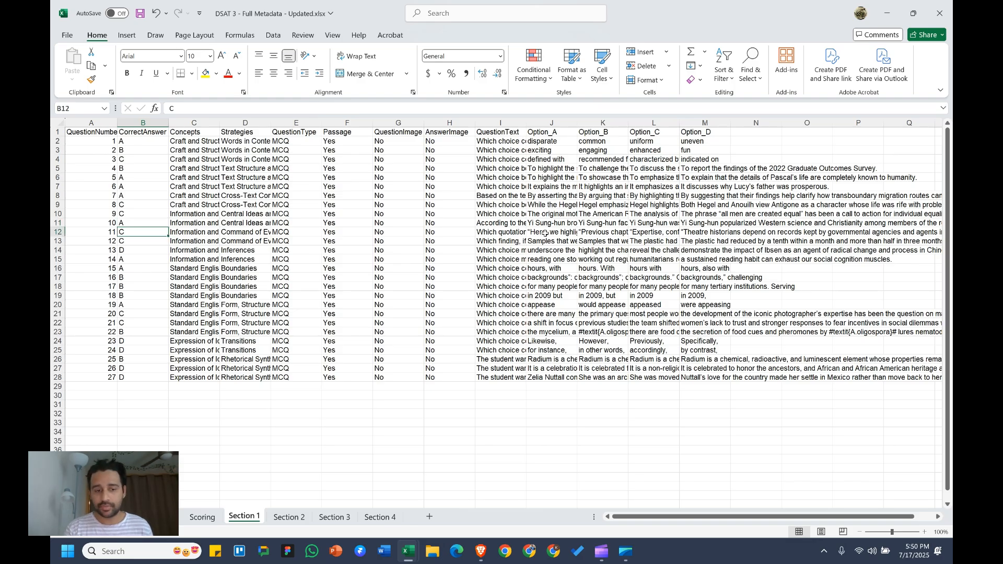
Examine the numeric Grid-in answers in the Section 3 sheet, including question 11, and in the Section 4 sheet.
left_click(334, 517)
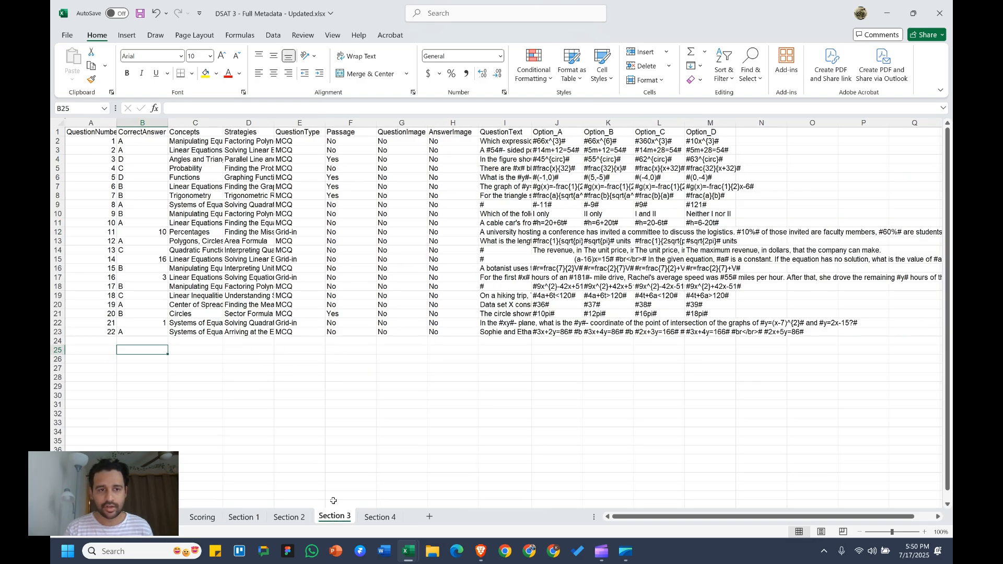
left_click(286, 232)
left_click(152, 230)
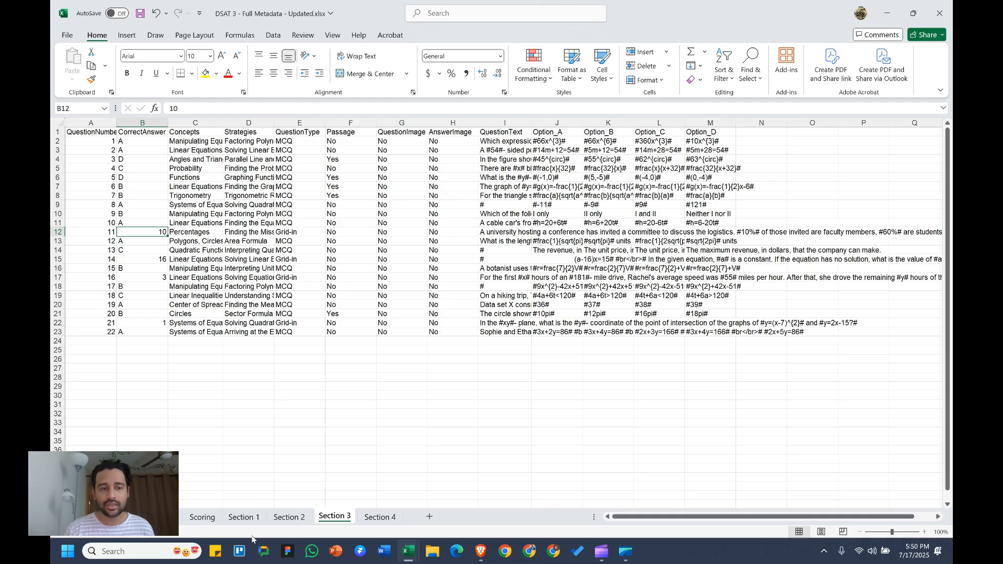
left_click(388, 526)
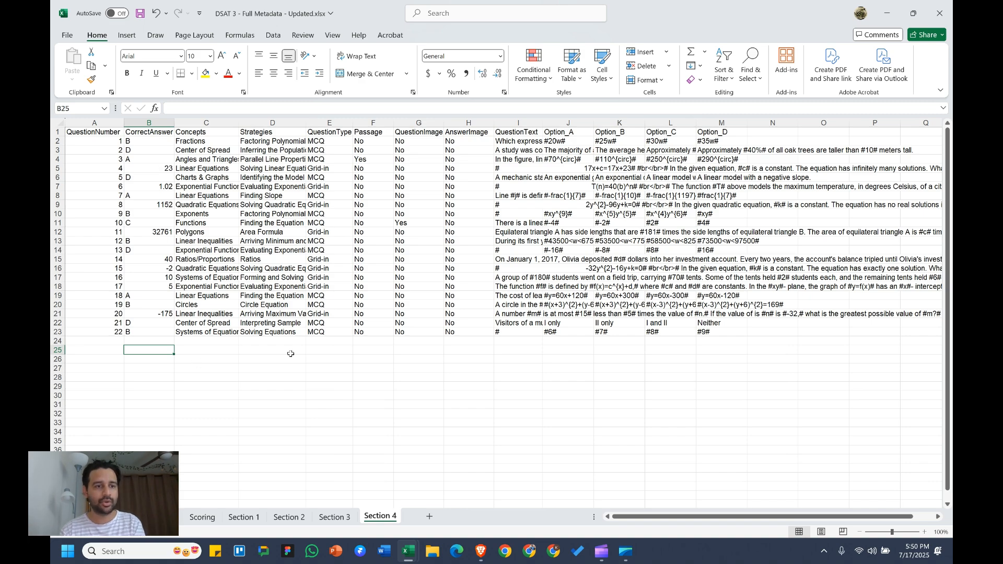
left_click(335, 517)
Switch to the DSAT Full Metadata - Template workbook and view its Section 4 question sheet.
key("alt+Tab")
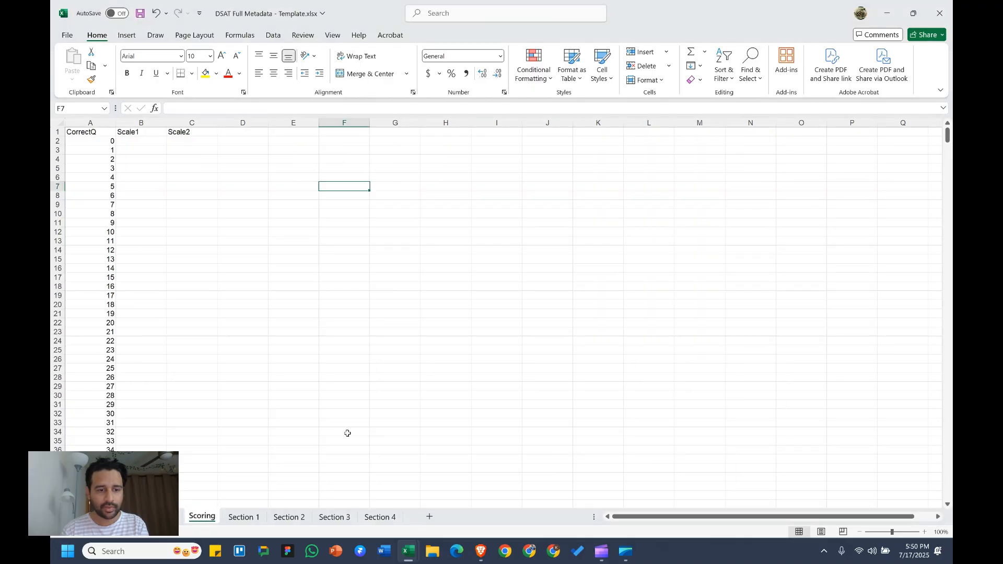
left_click(380, 518)
left_click(279, 304)
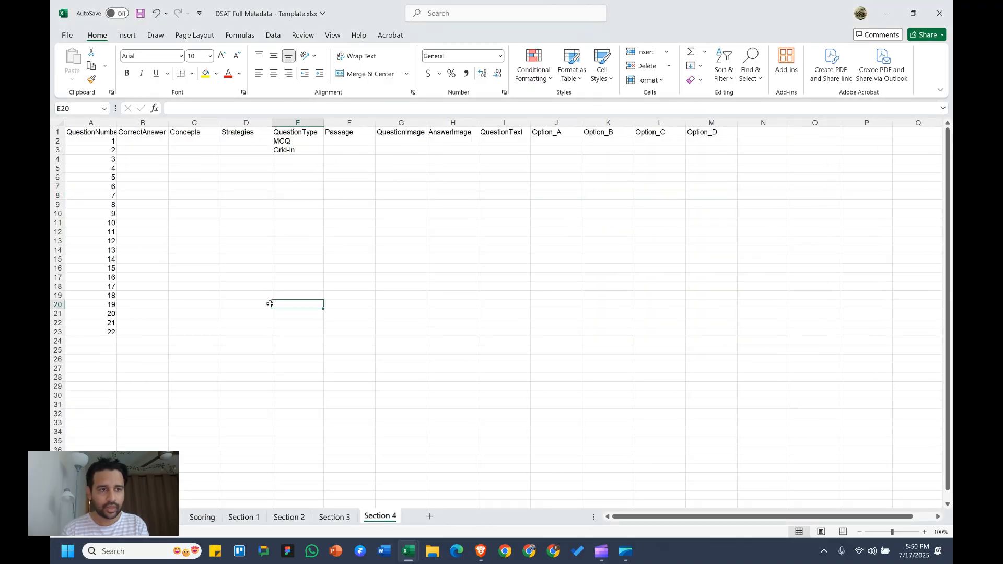
left_click(195, 313)
In the template's Section 3 sheet, enter {3,5,-19} as the correct answer for question 21.
left_click(335, 517)
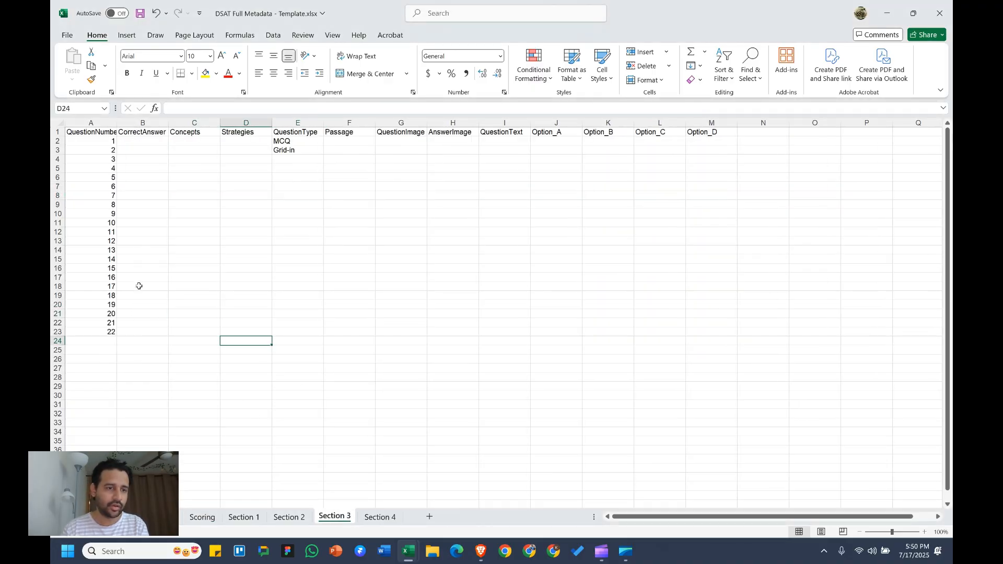
left_click(140, 325)
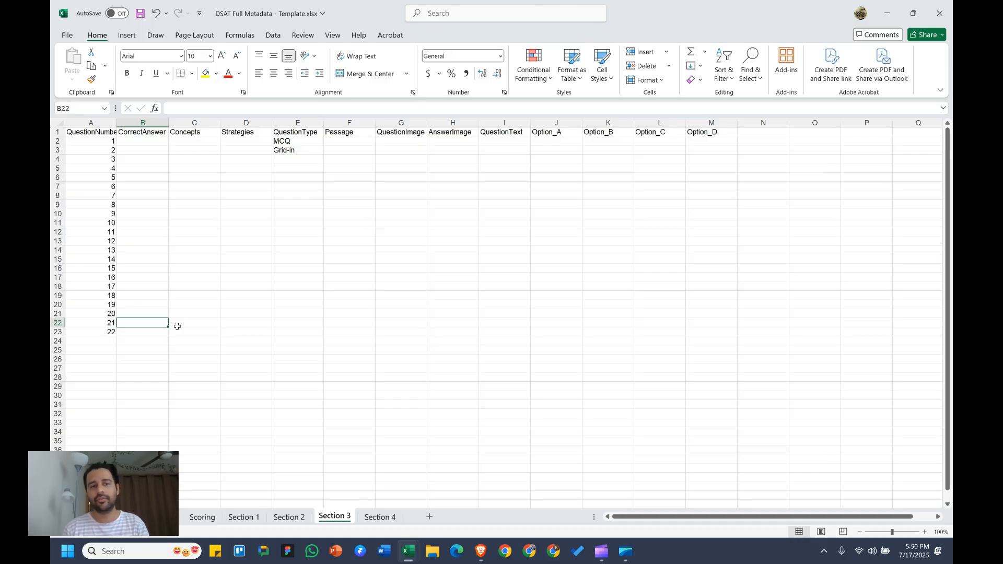
type("{3,")
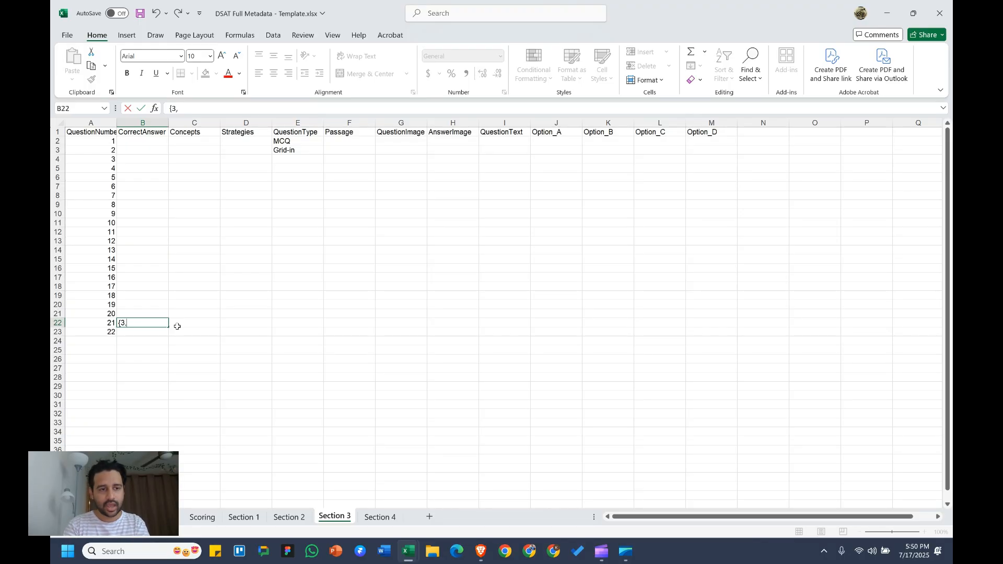
type("5,19")
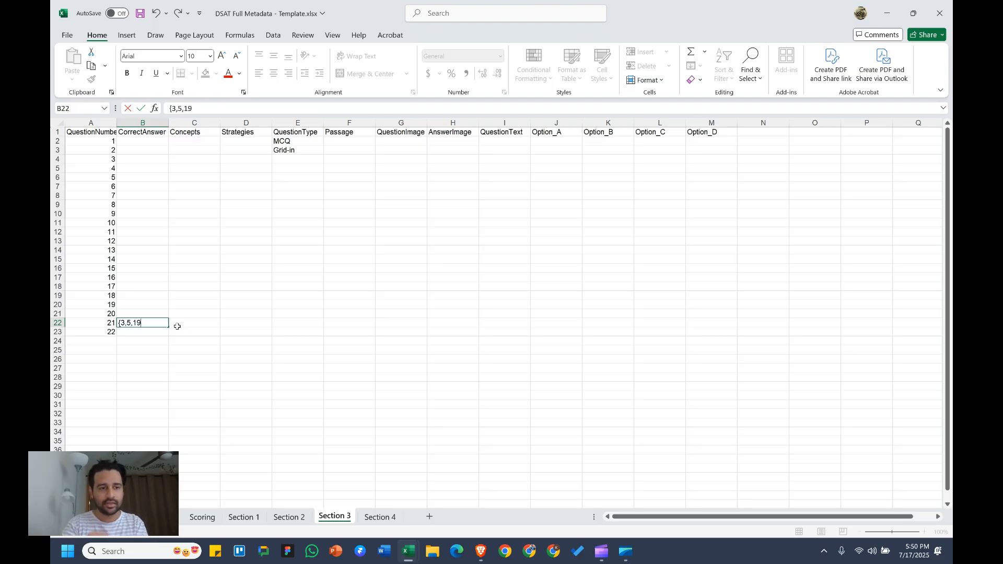
key("Left")
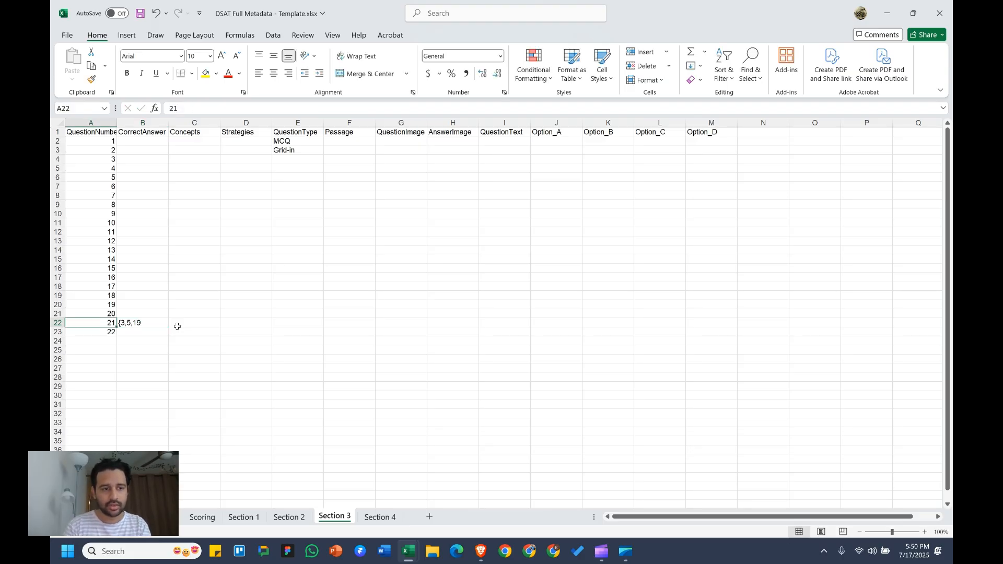
double_click(143, 324)
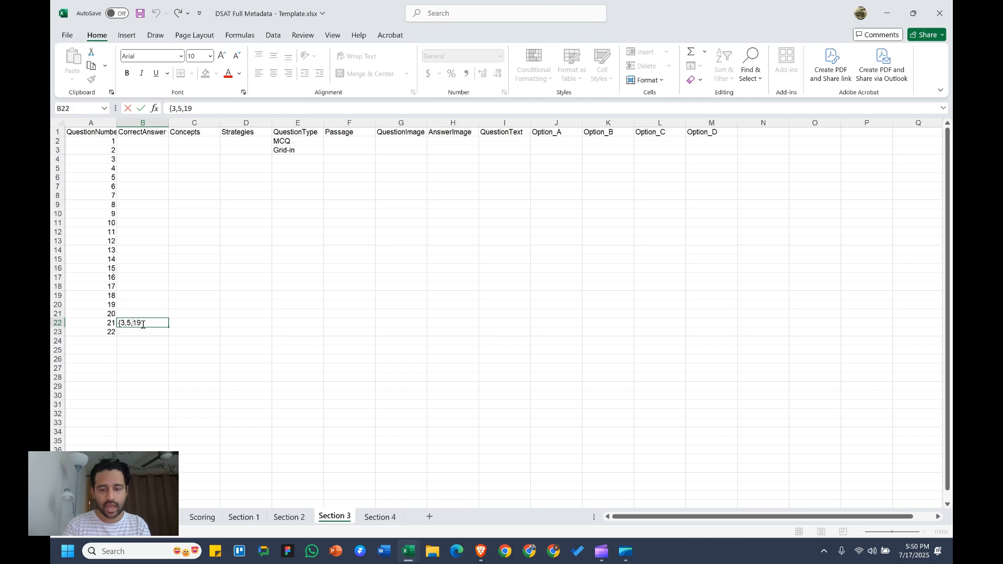
type("-19")
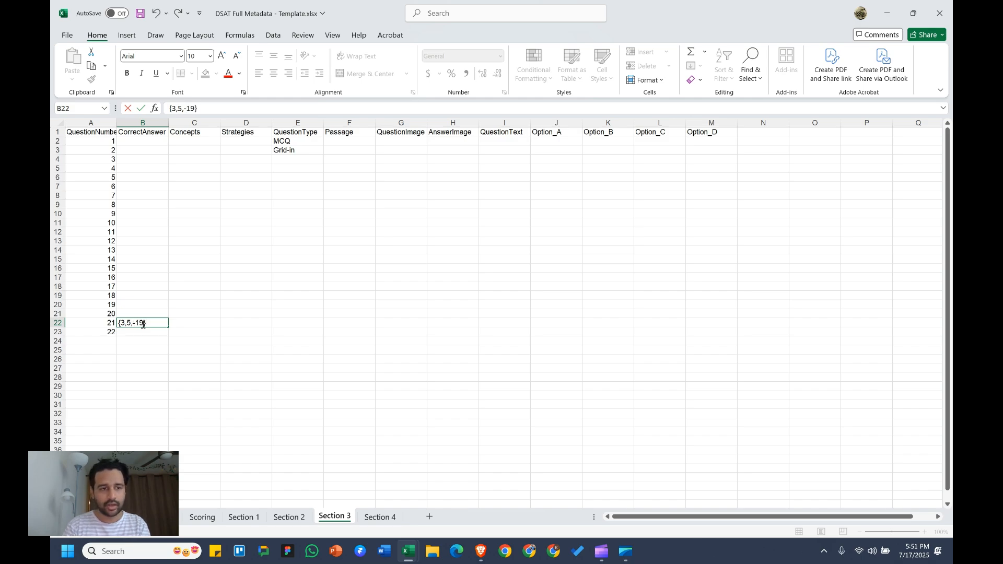
key("Return")
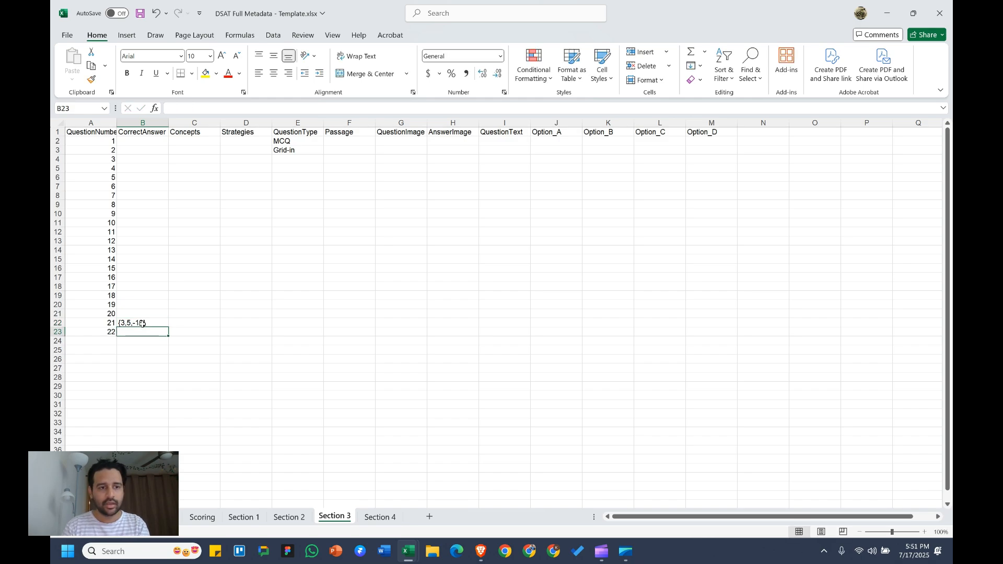
Enter the answer range {3:5} as the correct answer for question 20 in the Section 3 sheet.
left_click(142, 324)
key("Up")
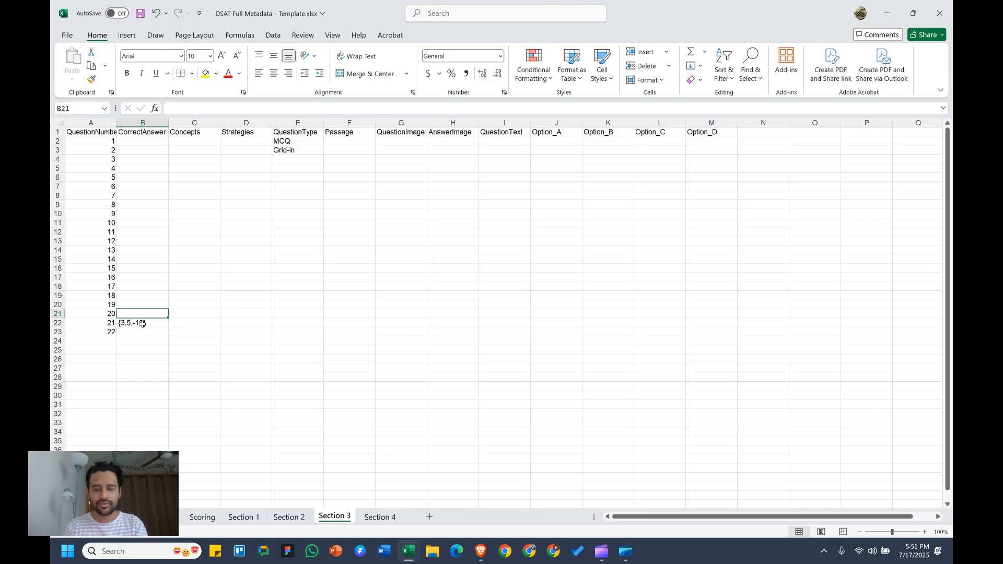
type("{")
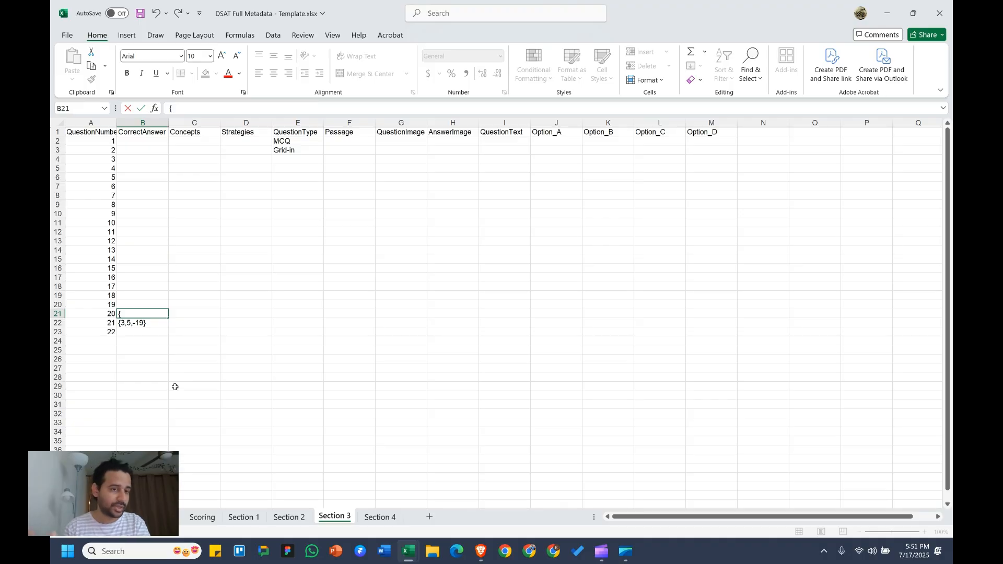
type("3")
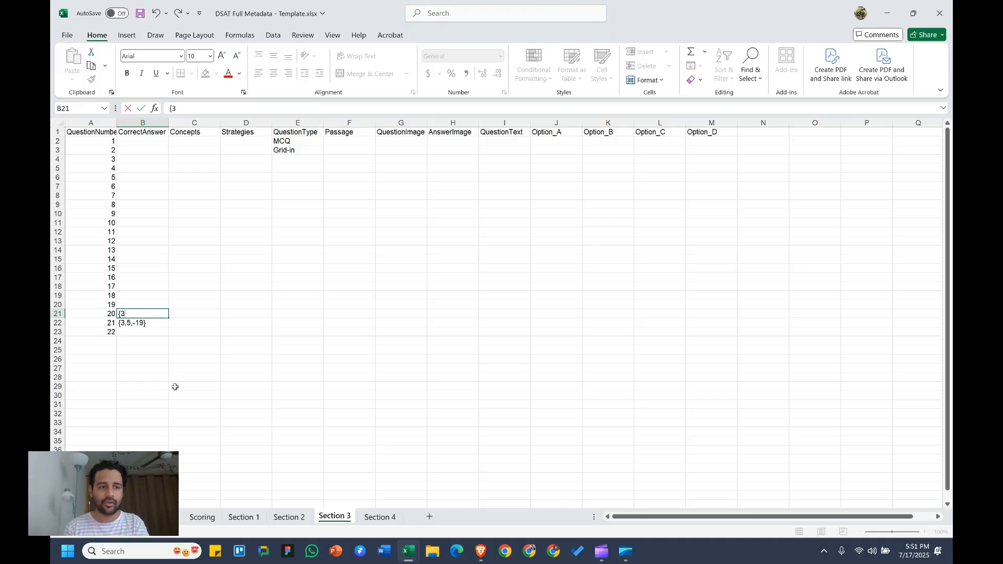
type(":5")
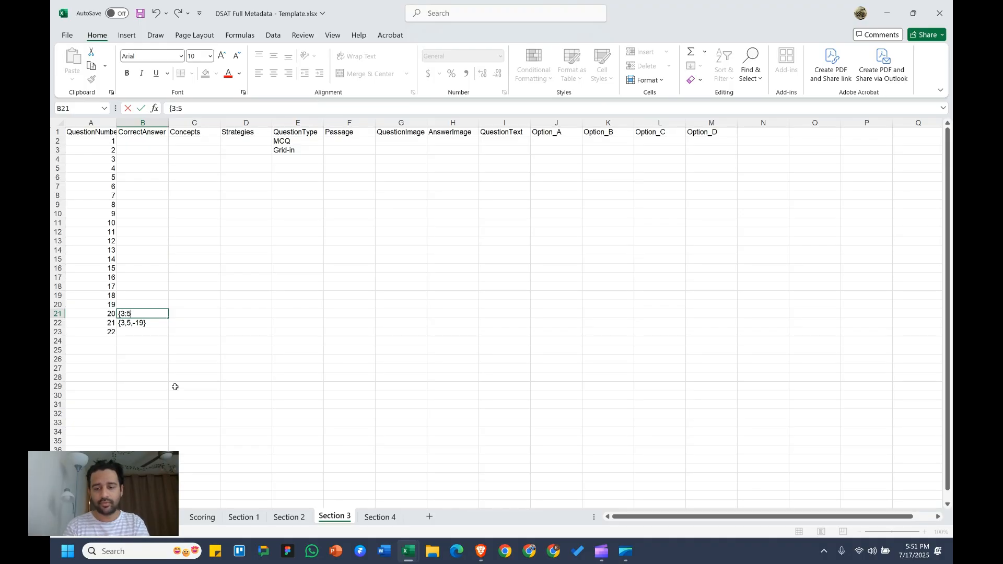
type("}")
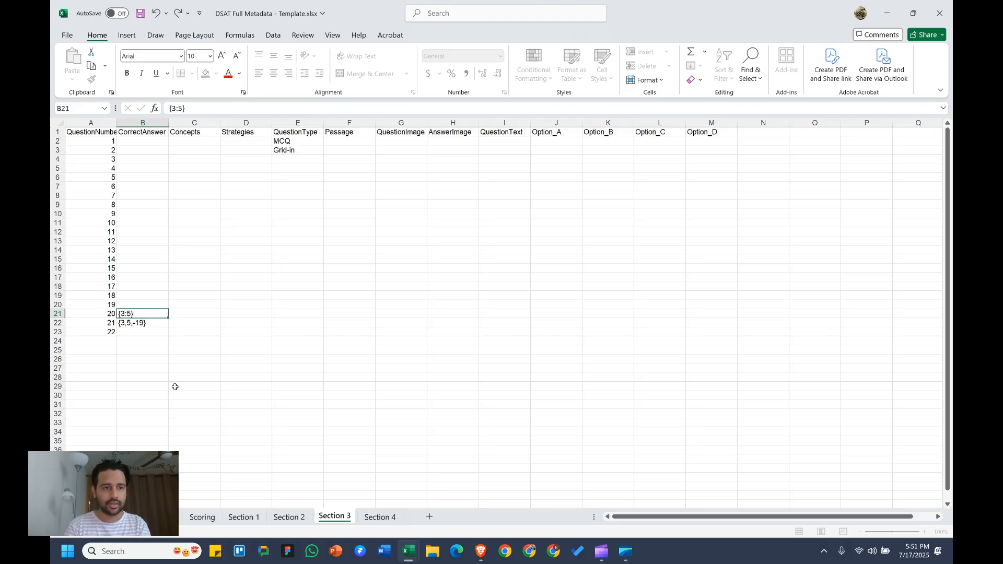
key("Return")
key("Up")
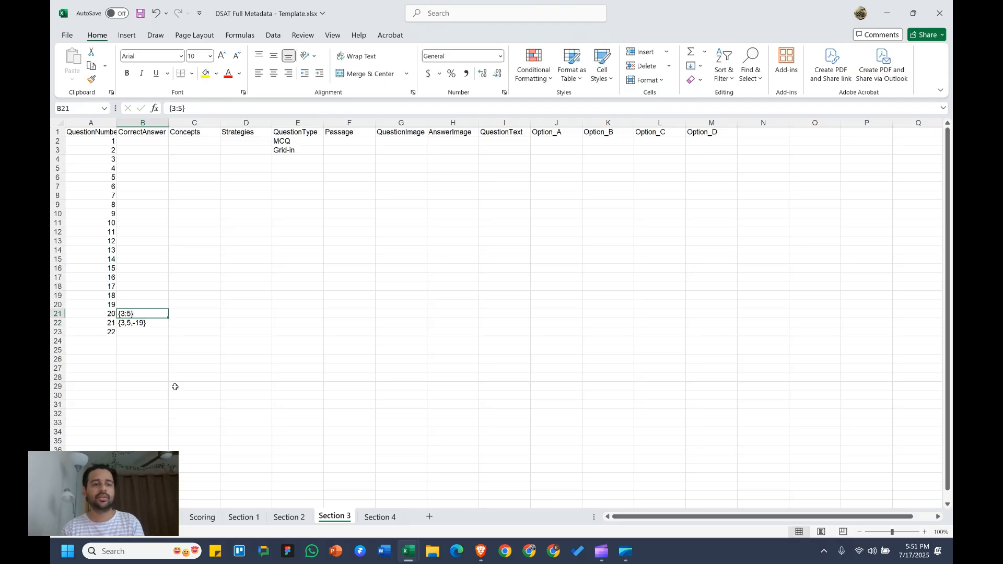
Clear the sample correct answers for questions 20 and 21 in the template's Section 3 sheet.
key("Down")
key("shift+Up")
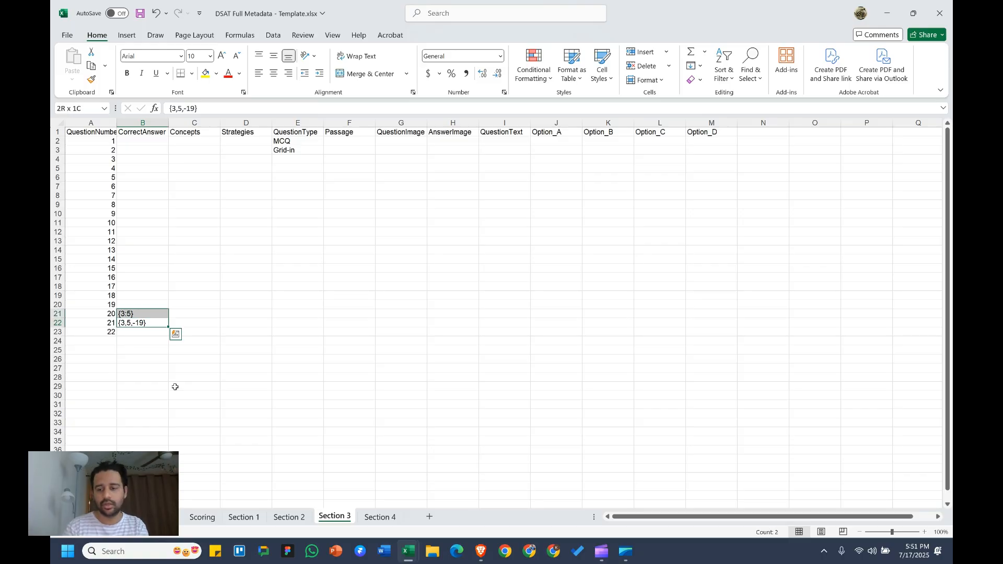
key("Delete")
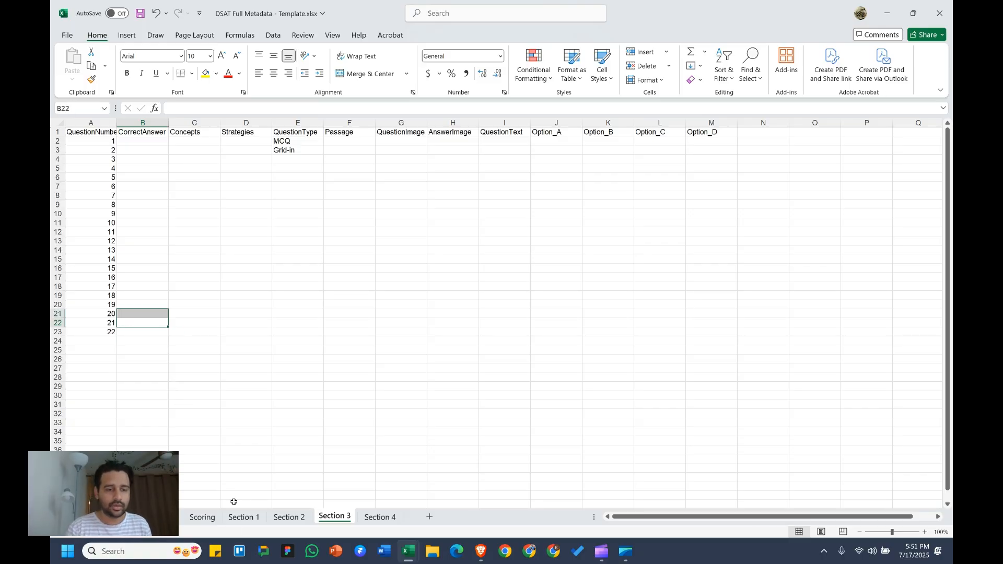
Switch to the DSAT 3 - Full Metadata - Updated workbook and view the CorrectAnswer, Concepts and Strategies headers in Section 3.
key("alt+Tab")
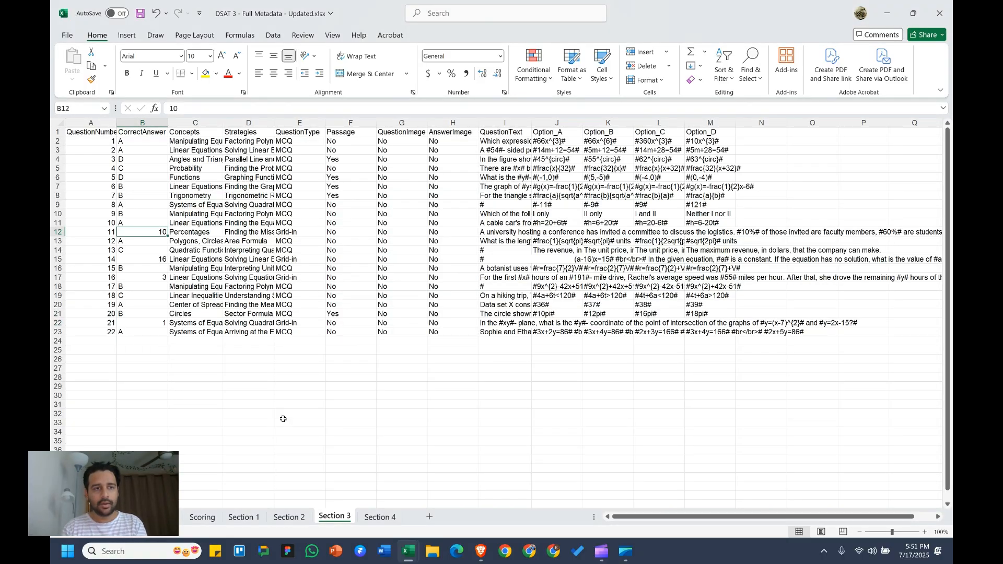
left_click(147, 132)
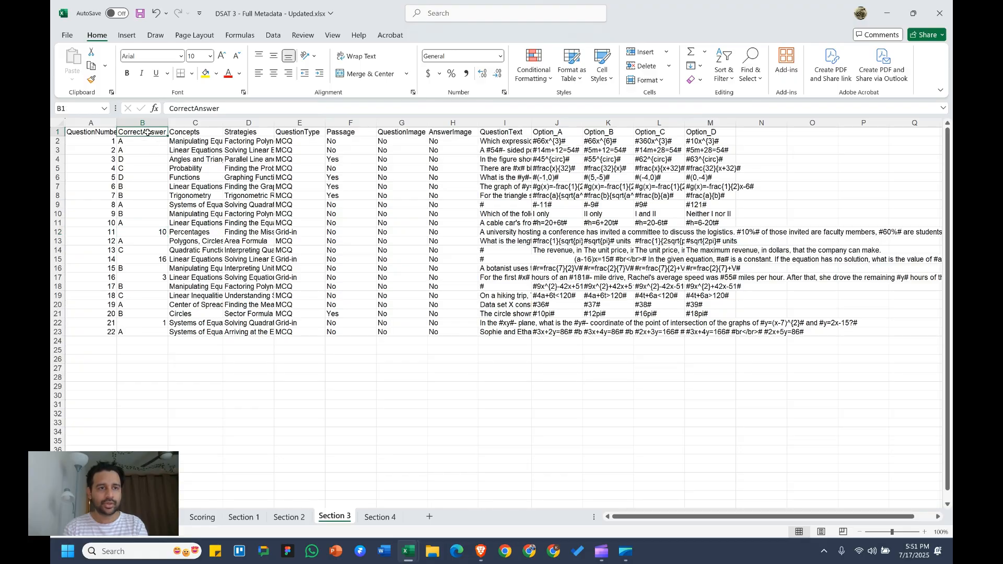
left_click(194, 132)
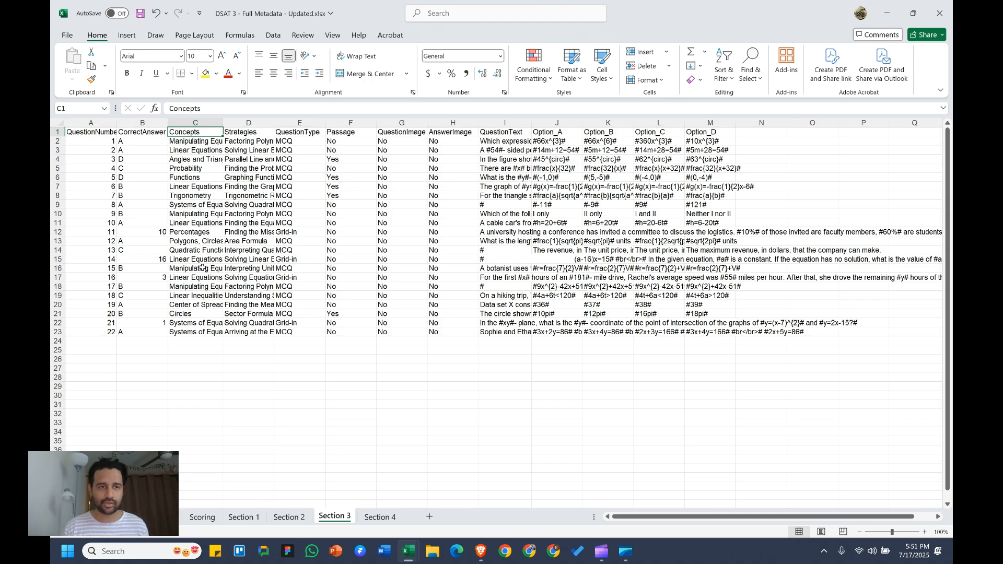
key("Right")
key("Left")
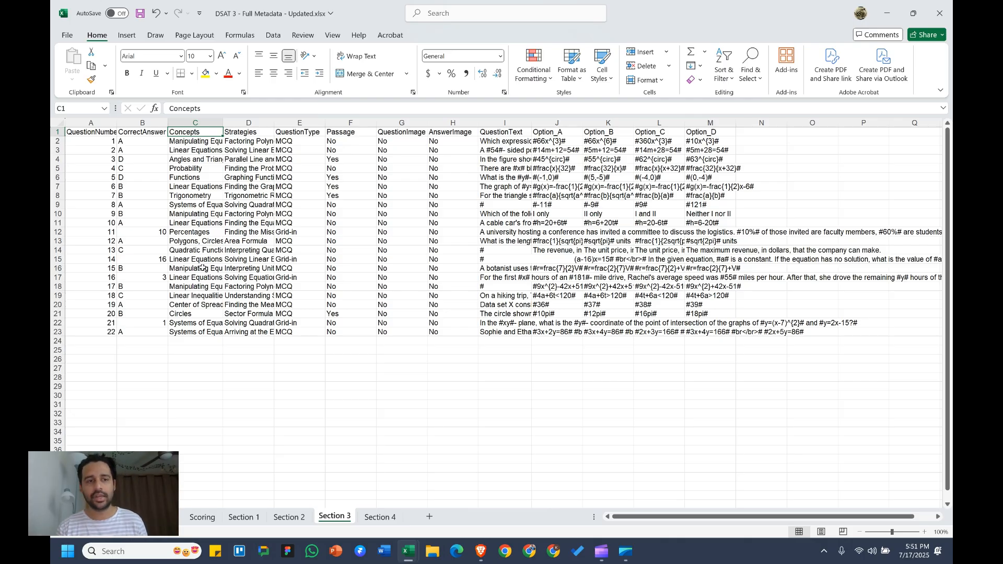
key("Right")
key("Left")
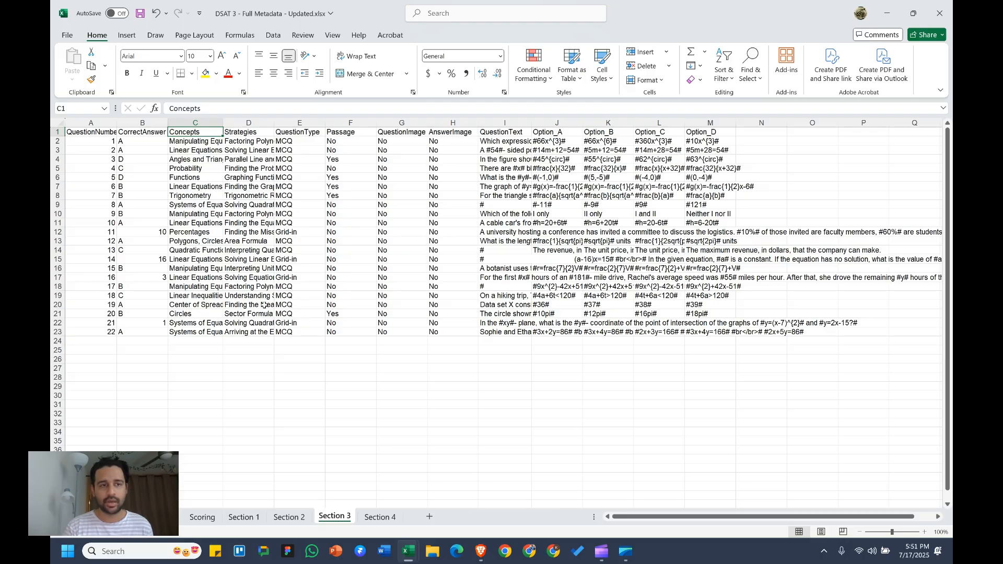
Examine the Concepts and Strategies entries for questions 1, 3 and 5 in the Section 3 sheet.
key("Down")
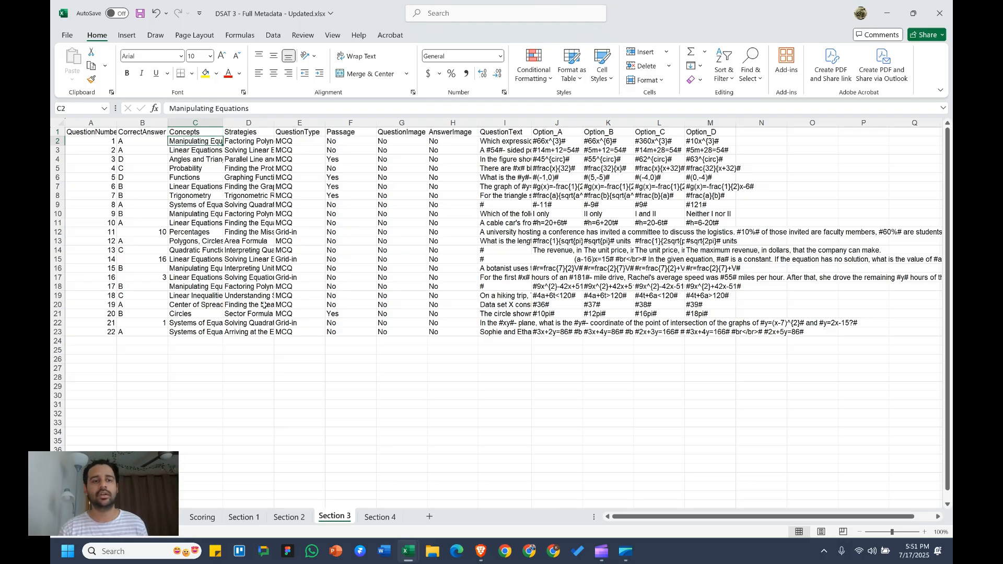
key("Right")
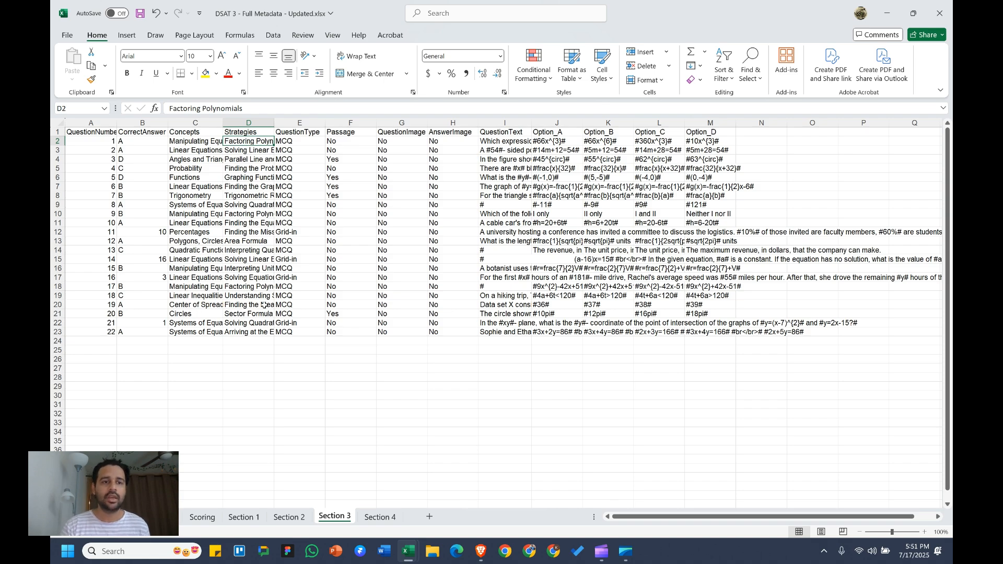
key("Left")
key("Down")
key("Down")
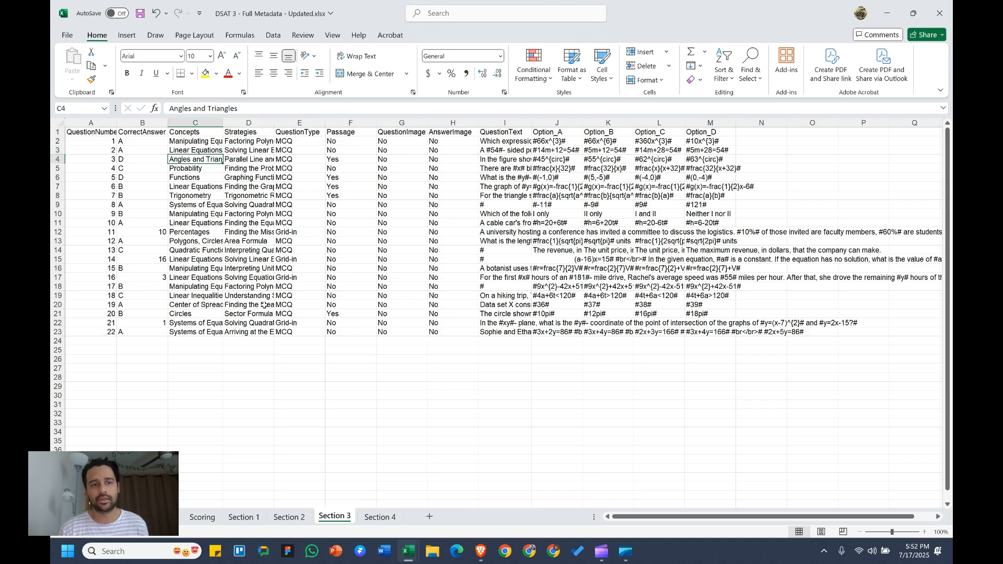
key("Right")
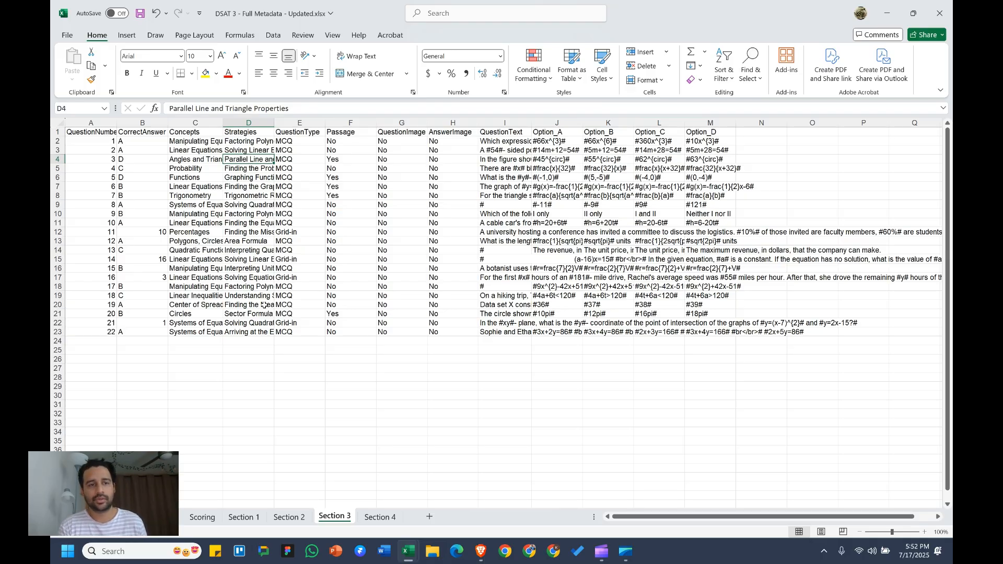
key("Down")
key("Down")
key("Left")
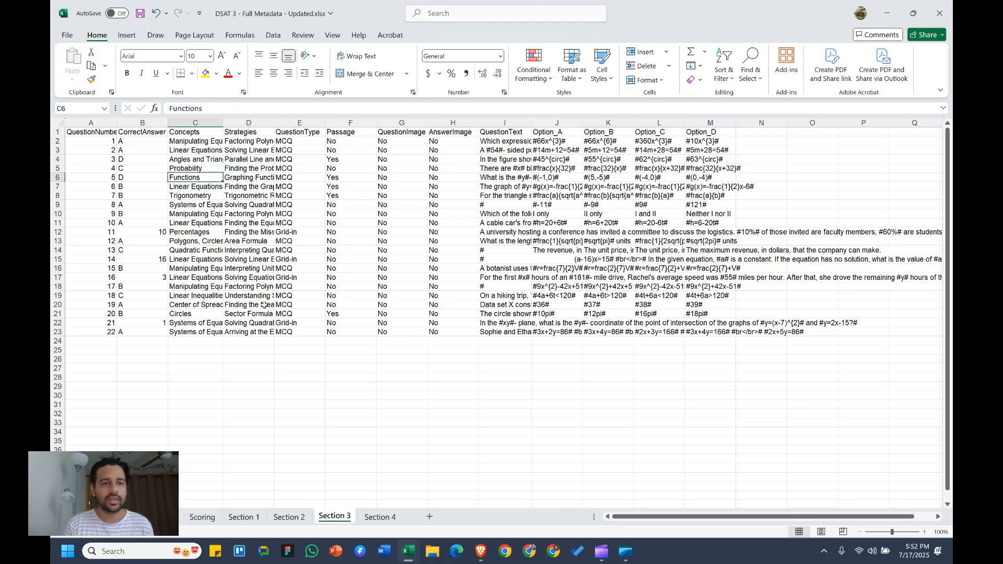
key("Right")
key("Left")
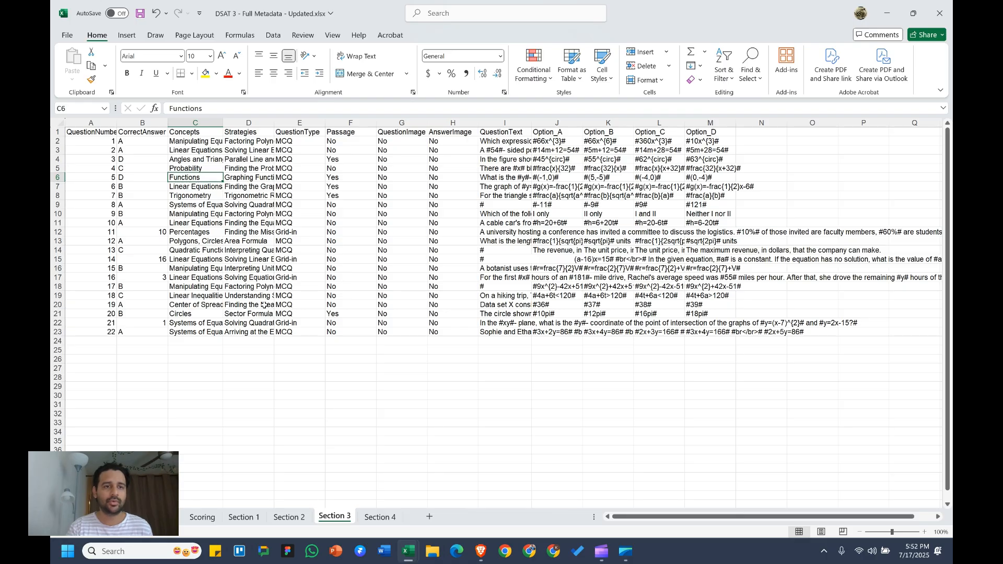
Go through the QuestionType column from its header down to question 11 and check that question's type.
key("Up")
key("Up")
key("Up")
key("Up")
key("Up")
key("Right")
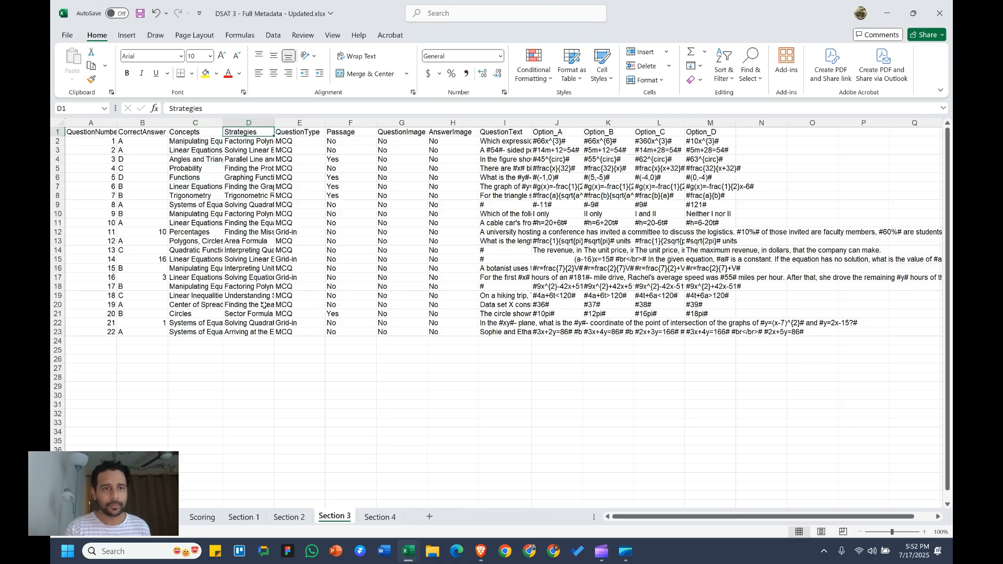
key("Right")
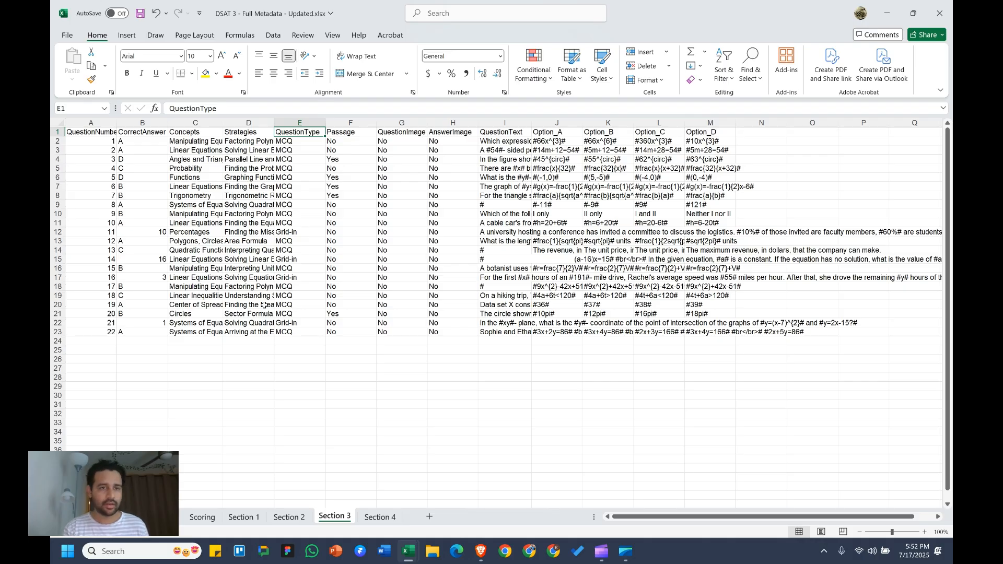
key("Down")
key("Down")
key("Down")
key("Down")
key("Down")
key("Down")
key("Down")
key("Down")
key("Down")
key("Down")
key("Down")
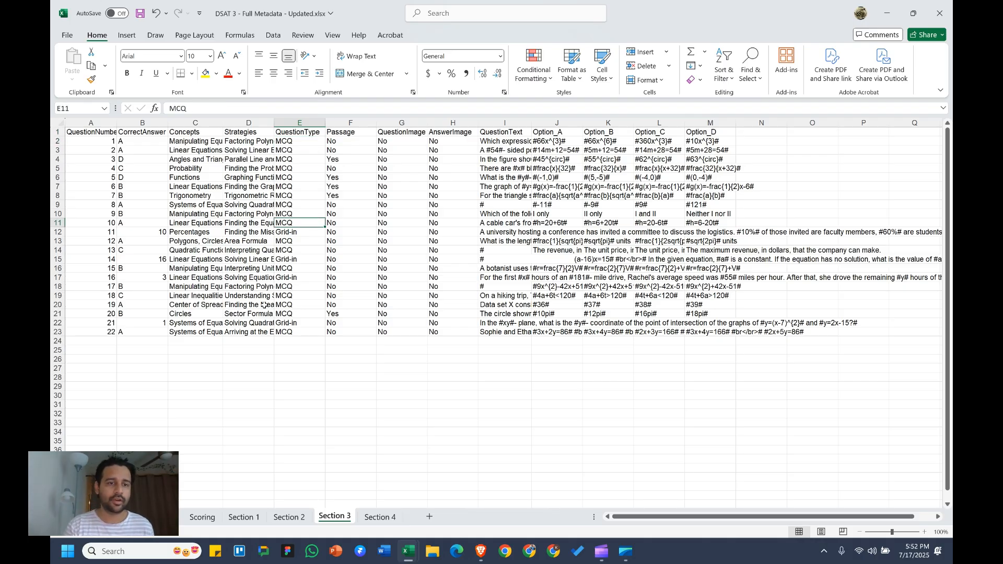
left_click(233, 106)
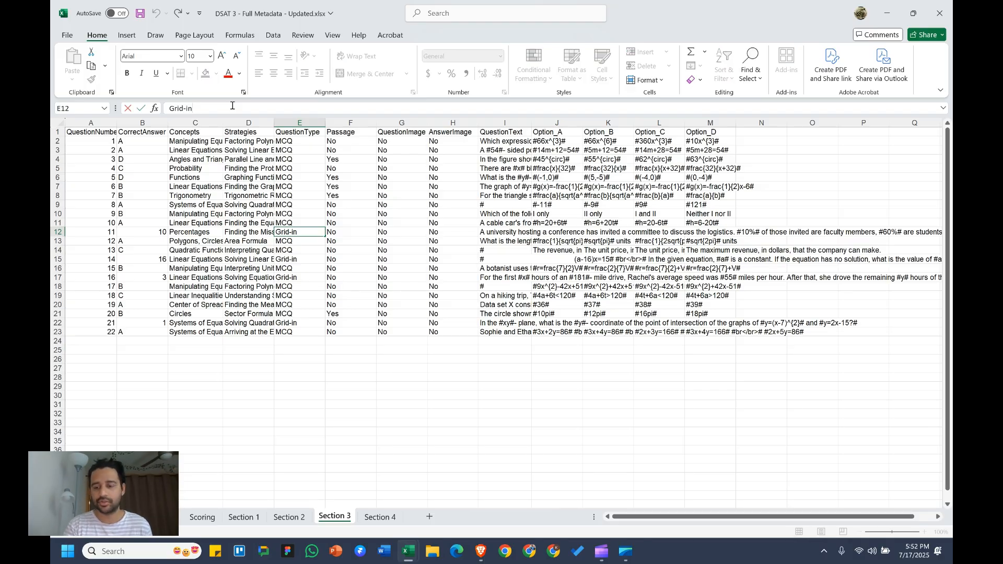
key("Return")
Check question 11's strategy and concept, and highlight the Concepts and Strategies entries for questions 1 through 16.
key("Up")
key("Left")
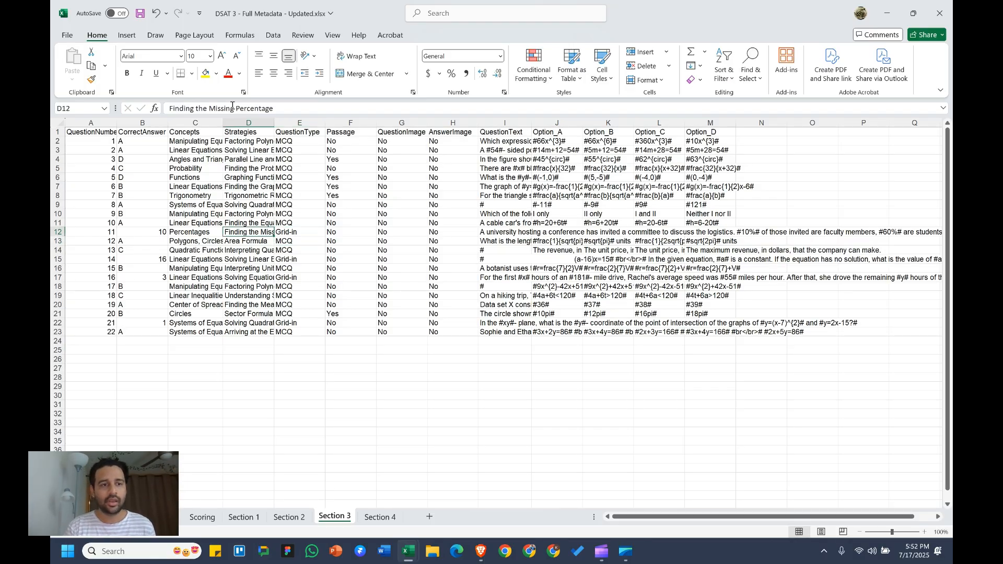
key("Left")
key("Right")
key("Right")
key("Left")
key("Up")
key("Up")
key("Up")
key("Up")
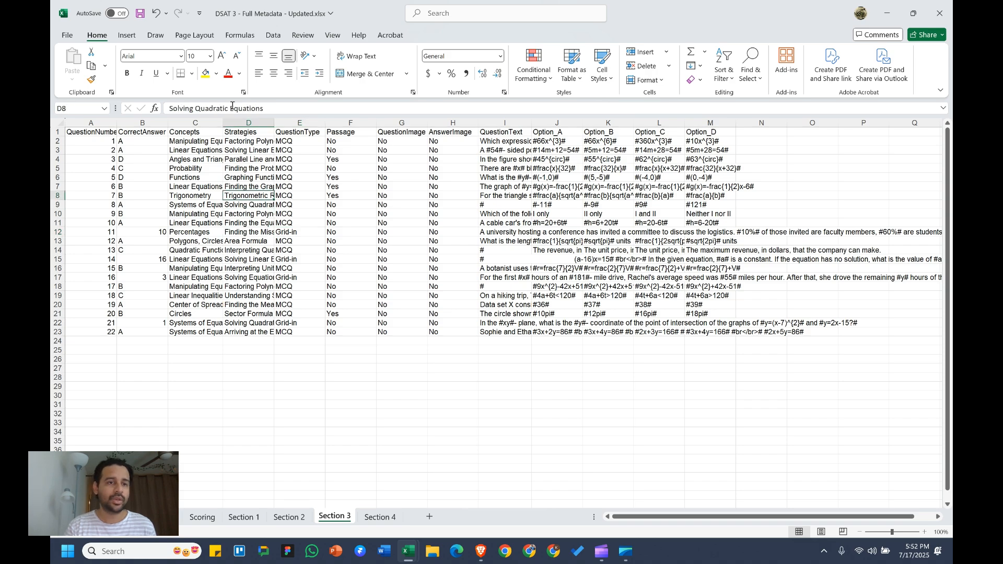
key("Left")
key("Up")
key("Up")
key("Up")
key("Up")
key("Up")
key("Up")
key("shift+Down")
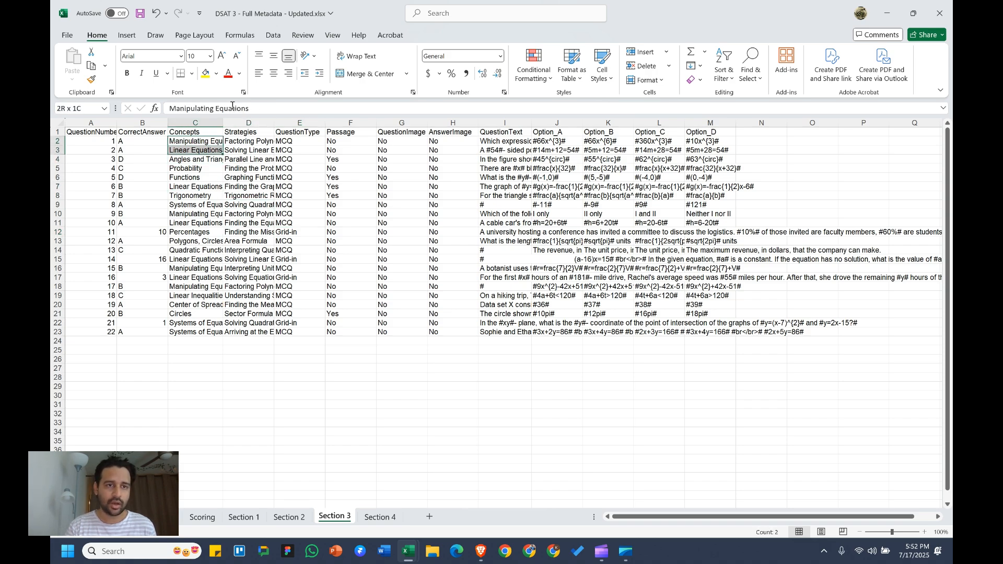
key("shift+Right")
key("shift+Down")
key("shift+Down")
key("shift+Down")
key("shift+Down")
key("shift+Down")
key("shift+Down")
key("shift+Down")
key("shift+Down")
key("shift+Down")
key("shift+Down")
key("shift+Down")
key("shift+Down")
key("shift+Down")
key("shift+Down")
key("shift+Down")
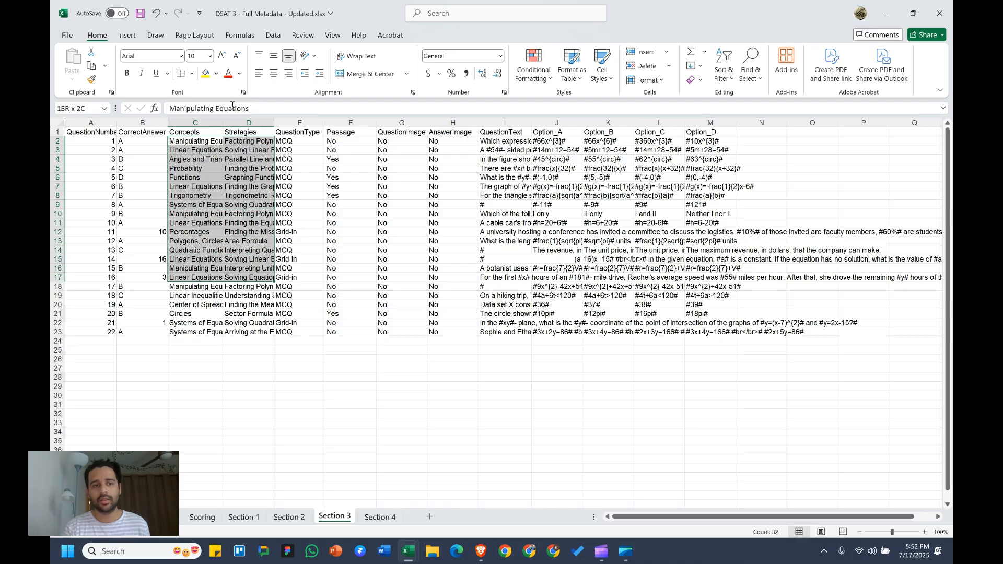
key("Left")
key("Right")
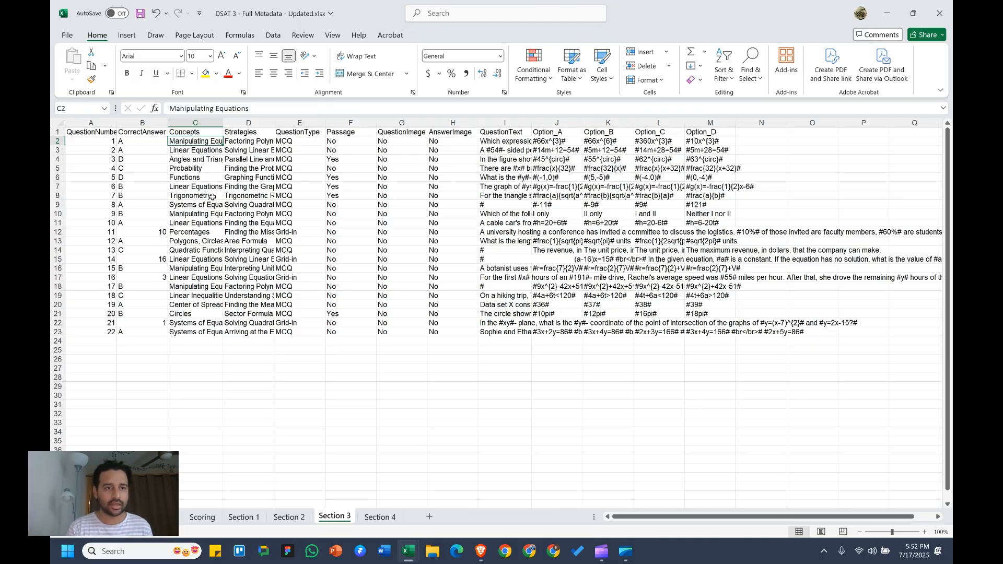
Review the Concepts entries from question 1 down to question 16, including the concept text for questions 12 and 15.
key("Down")
key("Down")
key("Down")
key("Down")
key("Down")
key("Down")
key("Down")
key("Down")
key("Down")
key("Down")
key("Down")
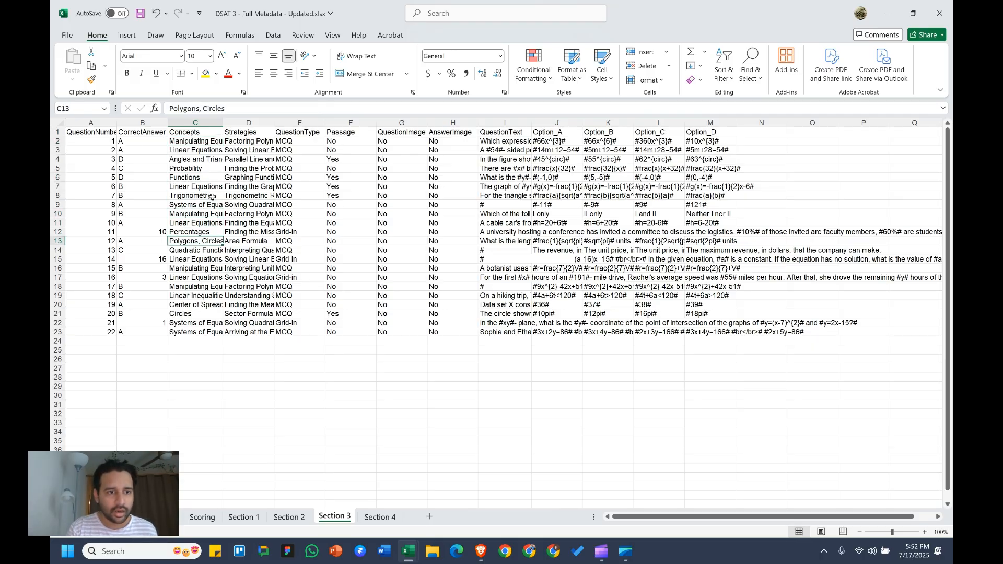
key("Down")
key("Down")
key("Down")
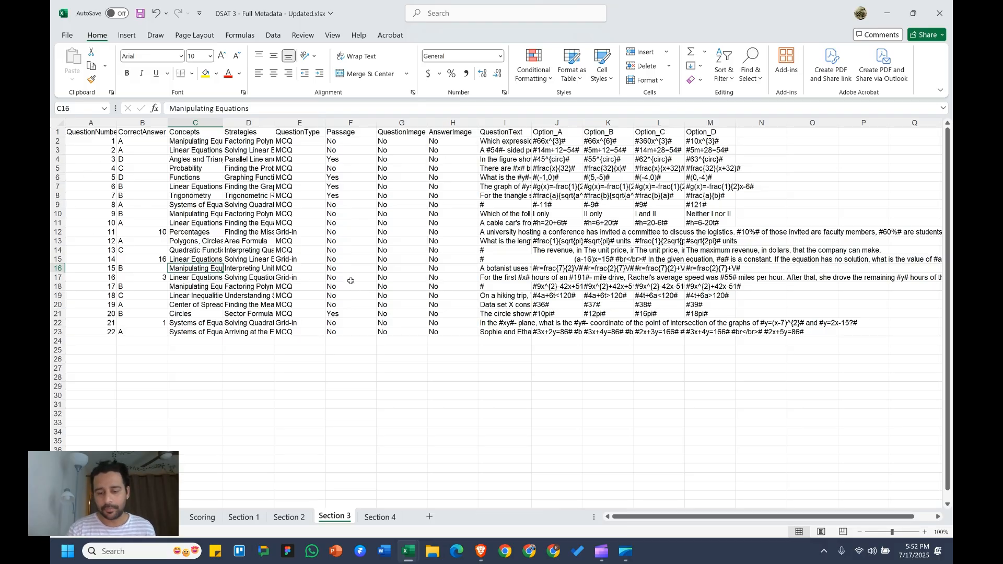
left_click(257, 110)
key("Return")
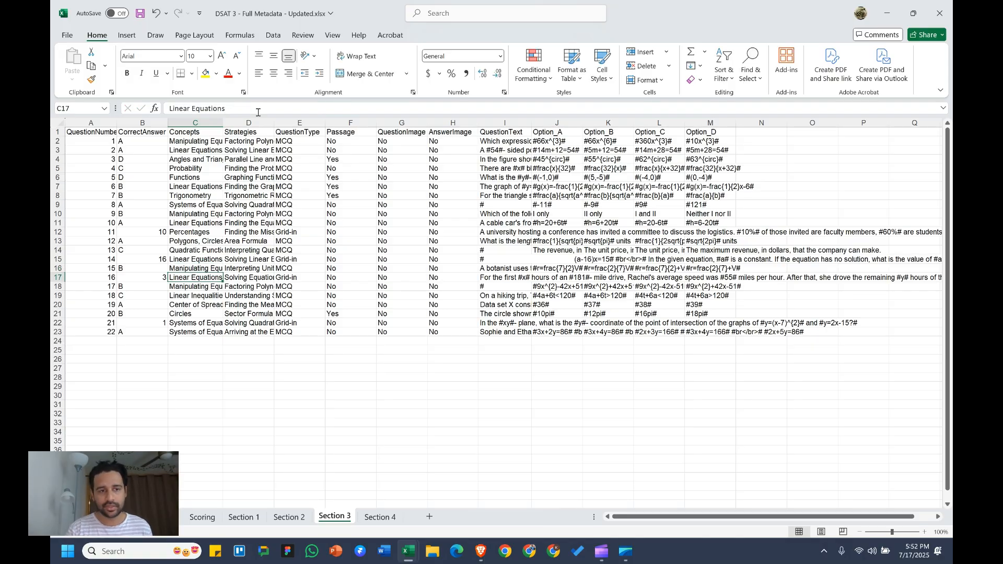
key("Up")
key("Up")
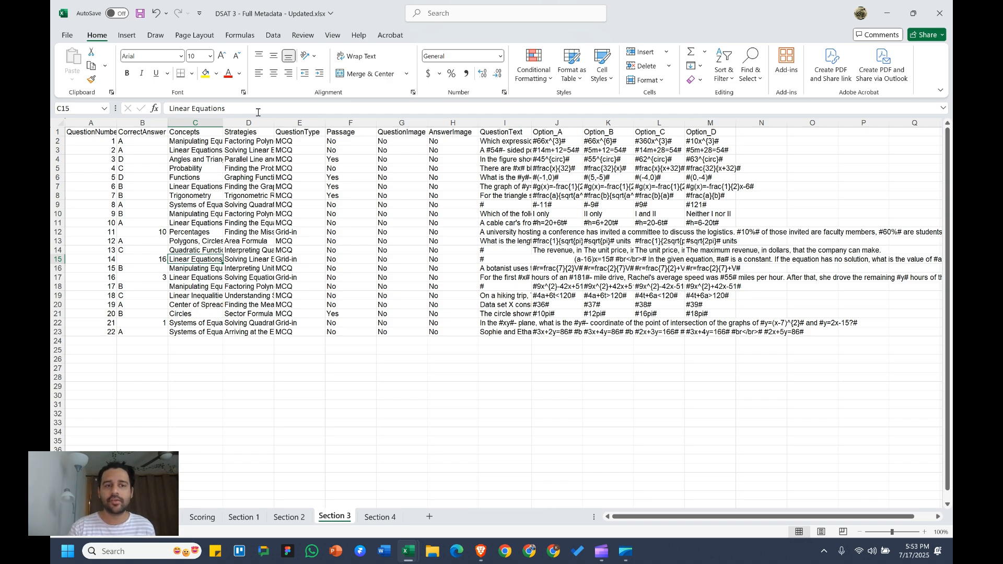
Compare the wording of repeated concept names in the Concepts column between questions 1 and 17.
key("Up")
key("Up")
key("Up")
key("Up")
key("Up")
key("Up")
key("Up")
key("Up")
key("Up")
key("Up")
key("Up")
key("Up")
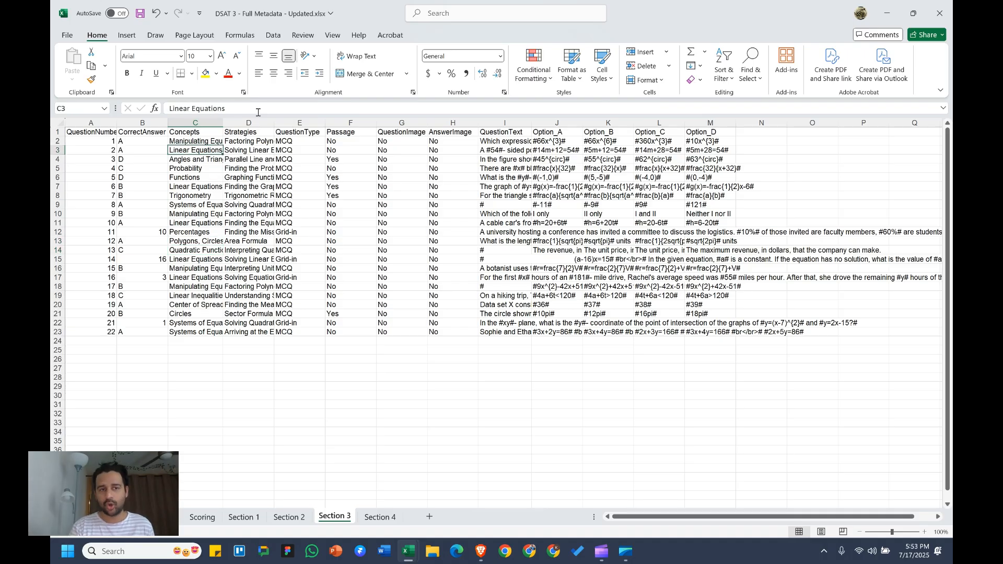
key("Up")
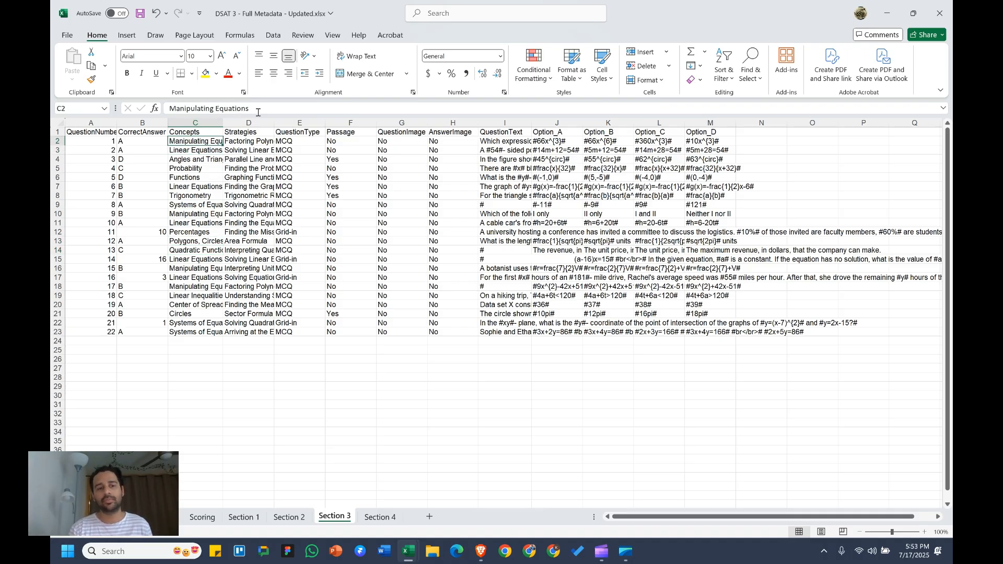
key("Down")
key("Down")
key("Down")
key("Down")
key("Down")
key("Down")
key("Down")
key("Down")
key("Down")
key("Down")
key("Down")
key("Down")
key("Down")
key("Down")
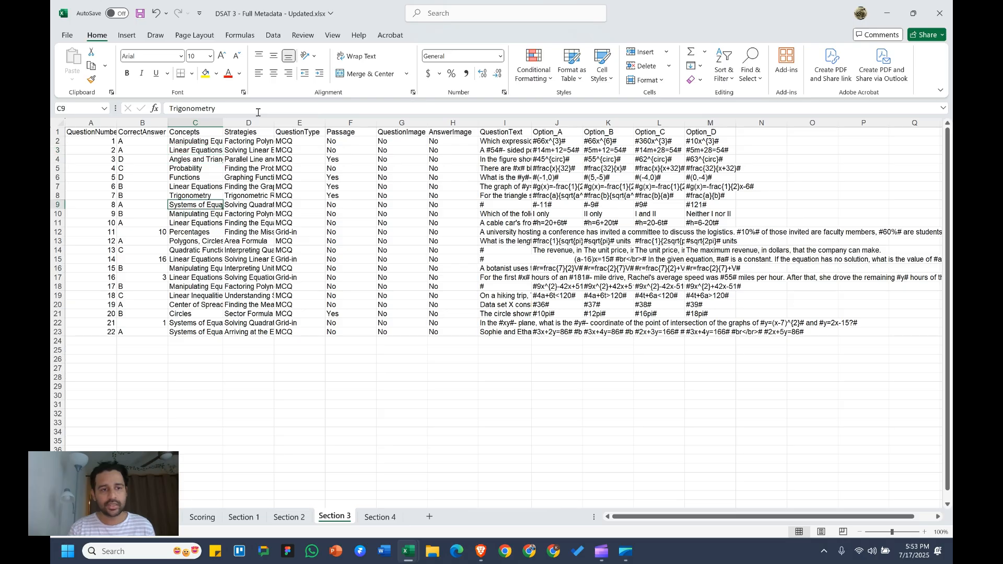
key("Down")
key("Down")
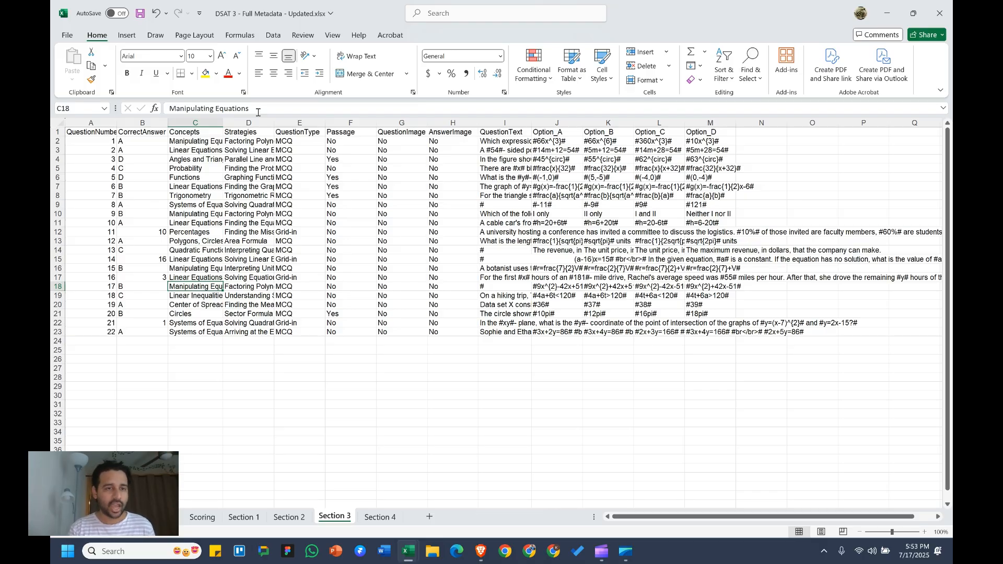
Change question 17's concept to "Manipulating Equation" and compare it with question 1's concept.
left_click(257, 105)
key("BackSpace")
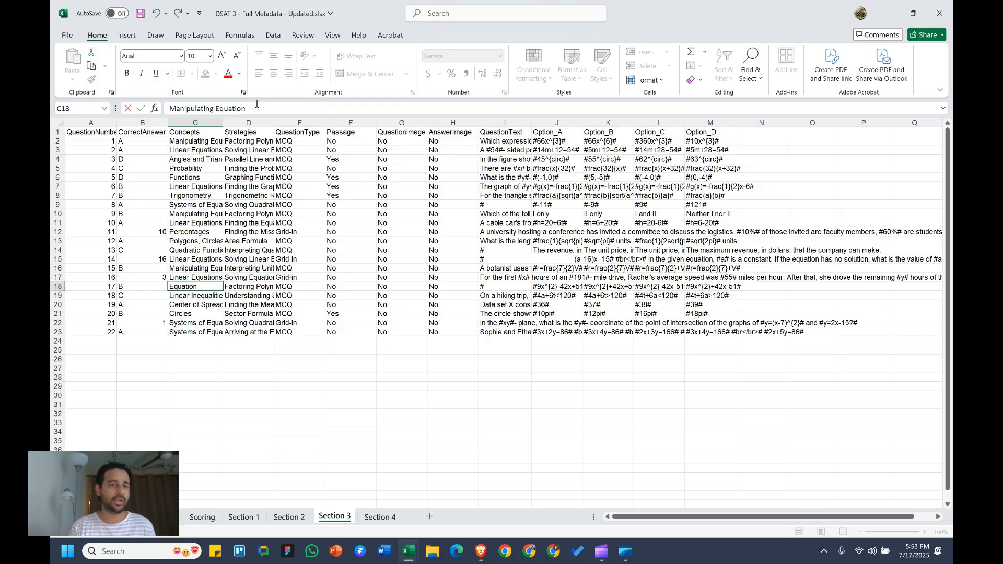
key("Return")
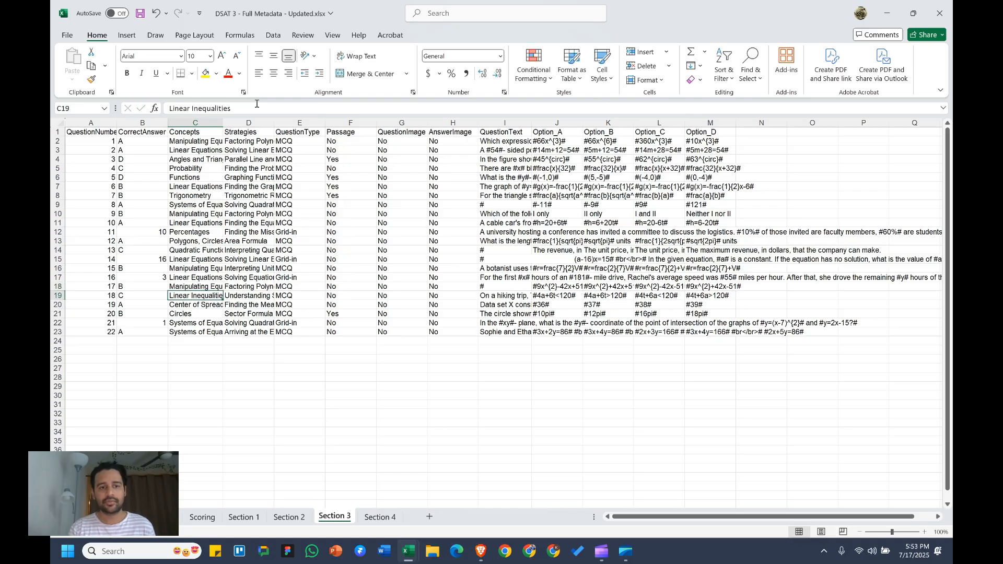
key("Up")
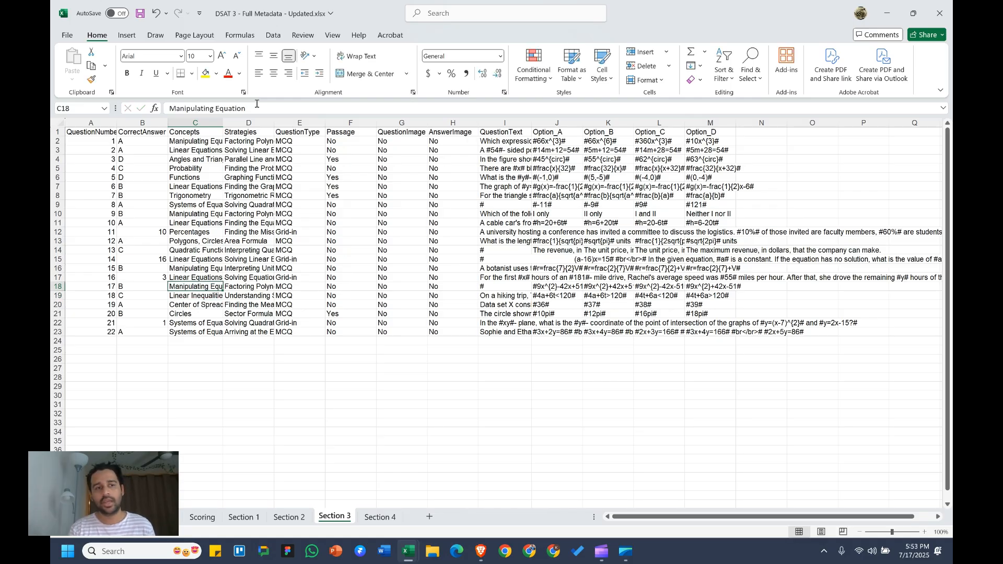
left_click(212, 141)
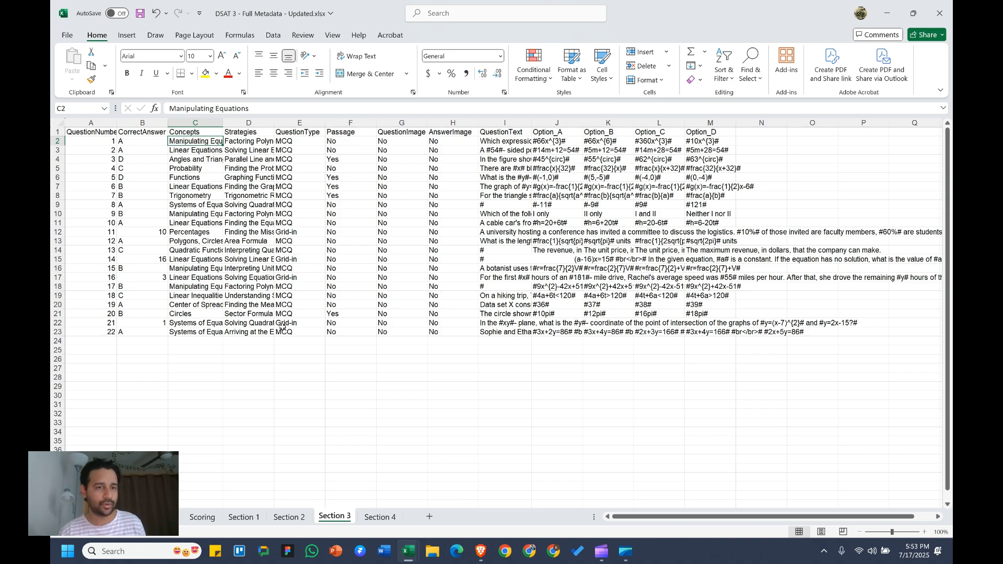
left_click(202, 287)
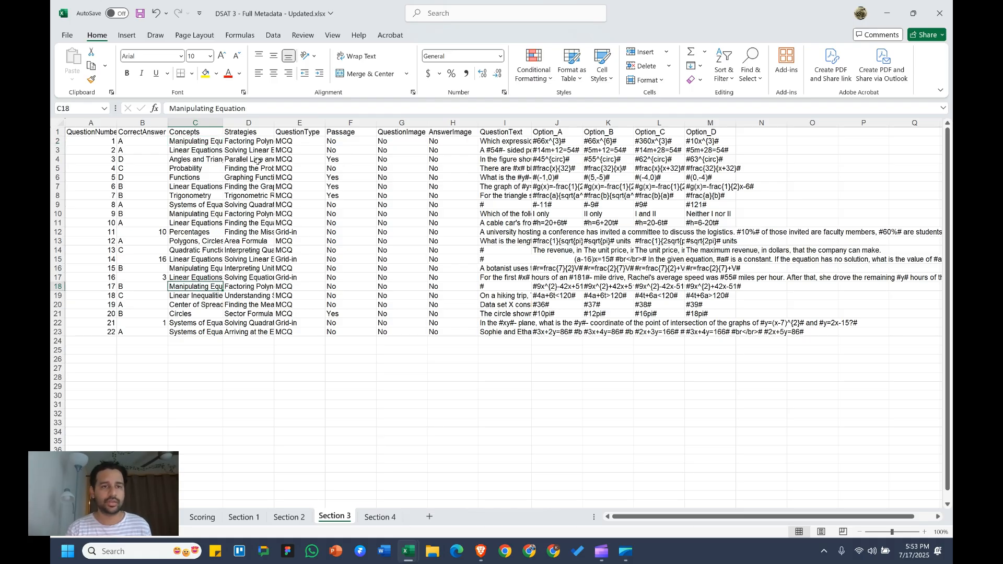
Review the Strategies entries from question 17 up to the first questions, and go to the QuestionType heading.
left_click(260, 109)
key("Return")
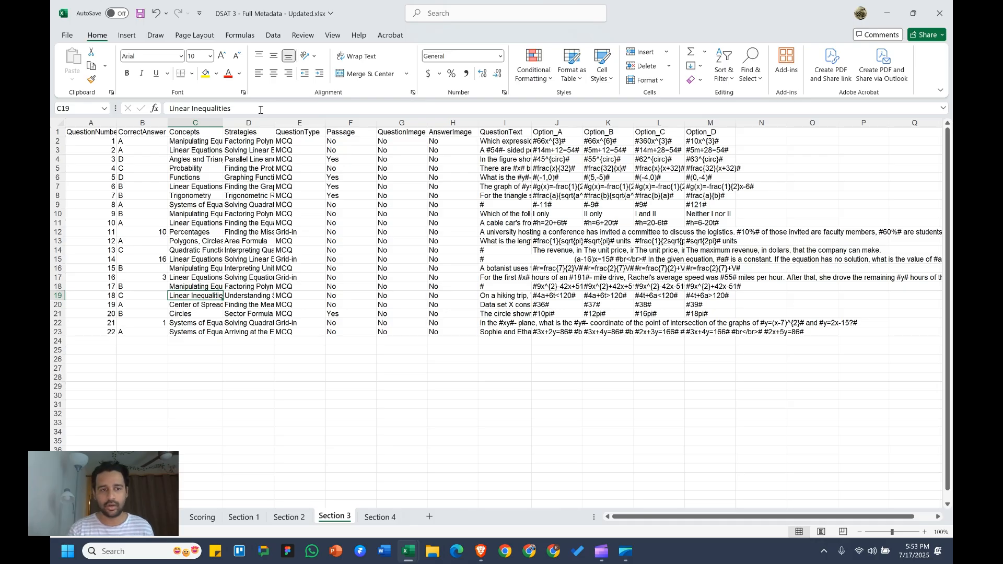
key("Right")
key("Up")
key("Up")
key("Up")
key("Up")
key("Up")
key("Up")
key("Up")
key("Up")
key("Up")
key("Up")
key("Up")
key("Up")
key("Up")
key("Up")
key("Up")
key("Up")
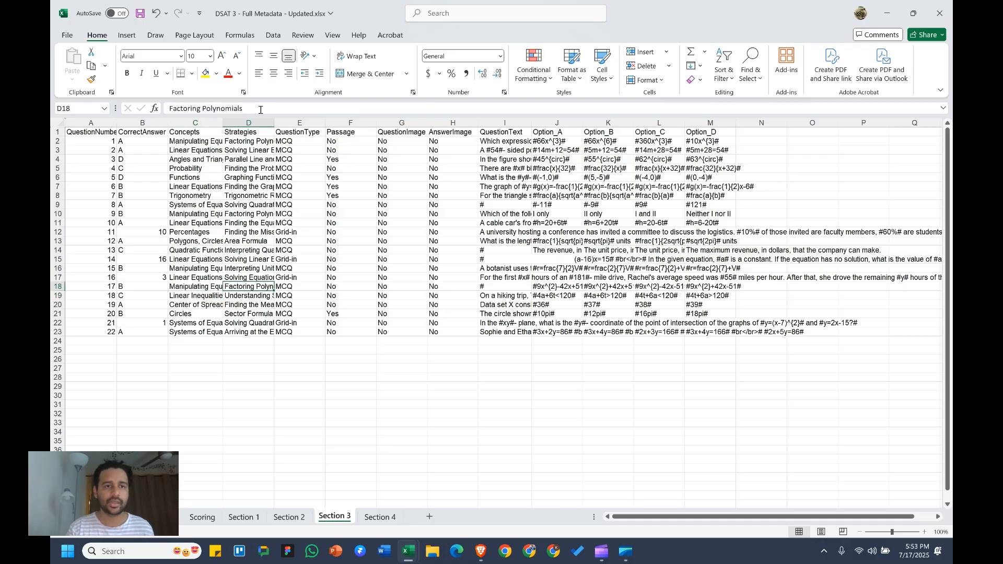
key("Right")
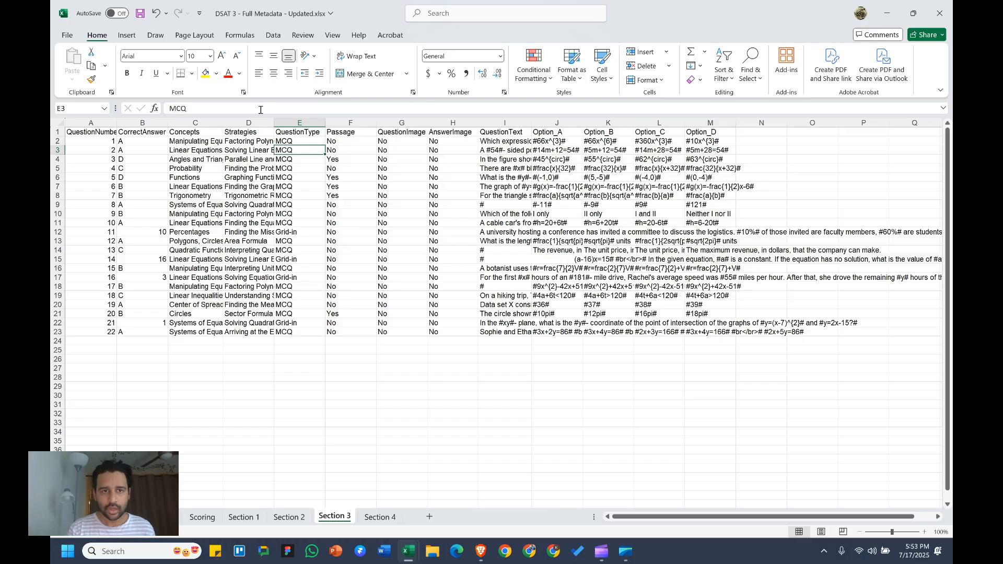
key("Up")
key("Up")
Review the Passage entries from the column heading down to question 9 and return to the heading.
key("Right")
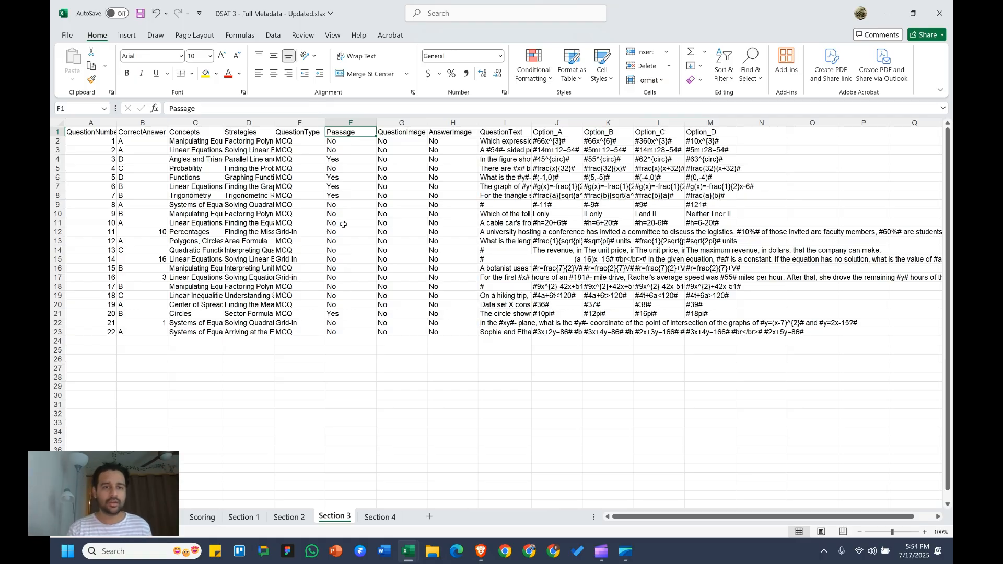
key("Down")
key("Down")
key("Down")
key("Down")
key("Down")
key("Down")
key("Down")
key("Down")
key("Down")
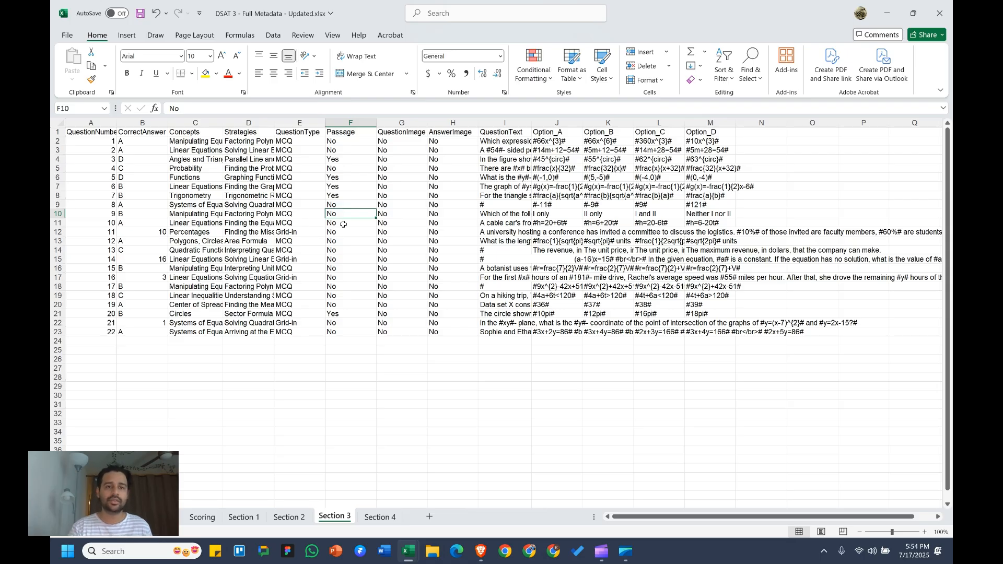
key("Up")
key("Up")
key("Up")
key("Up")
key("Up")
key("Up")
key("Up")
key("Up")
key("Up")
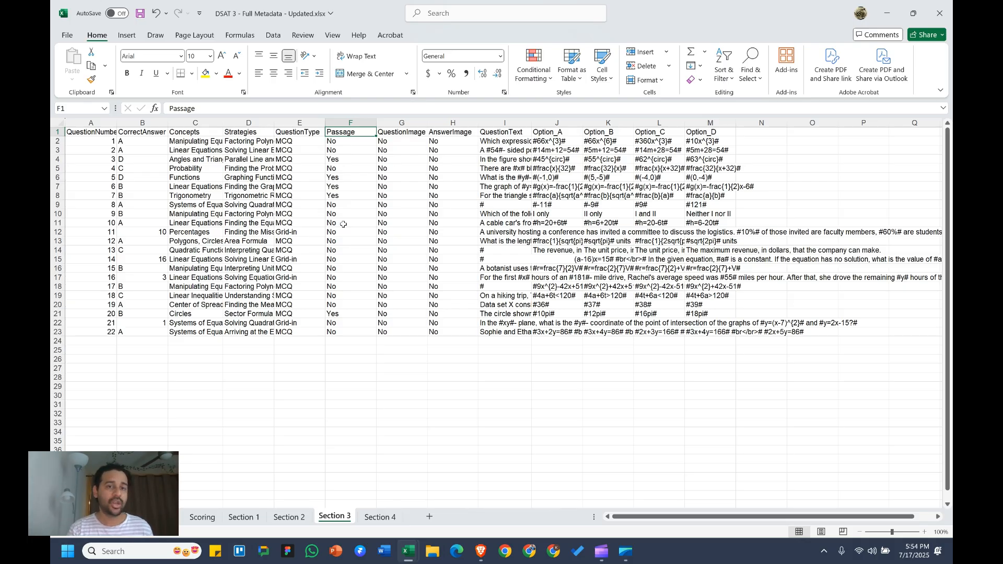
Return to the QuestionNumber heading, and check Section 1's timer on the sheet that lists the section settings.
key("Left")
key("Left")
key("Left")
key("Left")
key("Left")
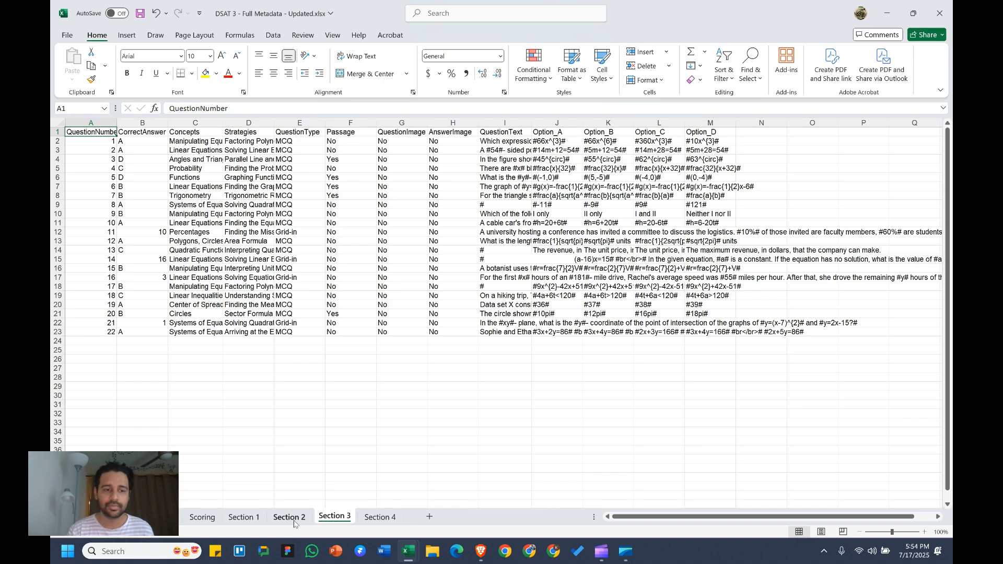
left_click(163, 518)
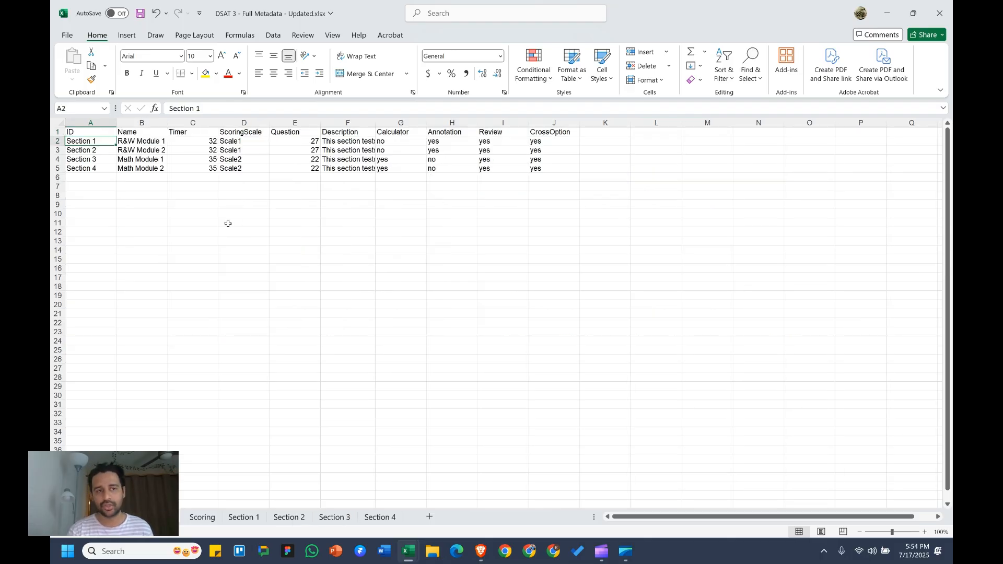
left_click(197, 142)
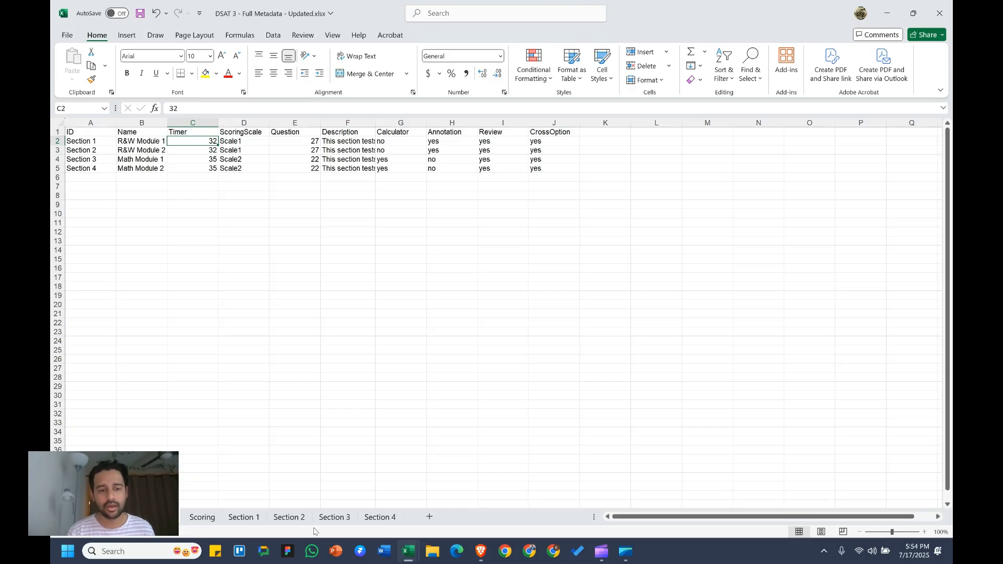
Inspect question 6's Passage value and the QuestionImage and AnswerImage columns on the Section 2 sheet.
left_click(289, 518)
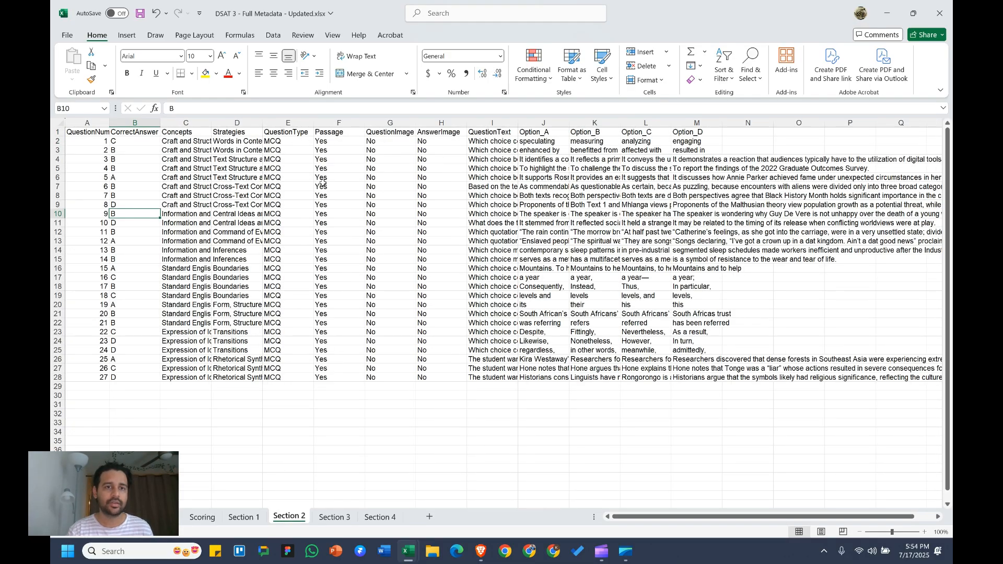
left_click(324, 186)
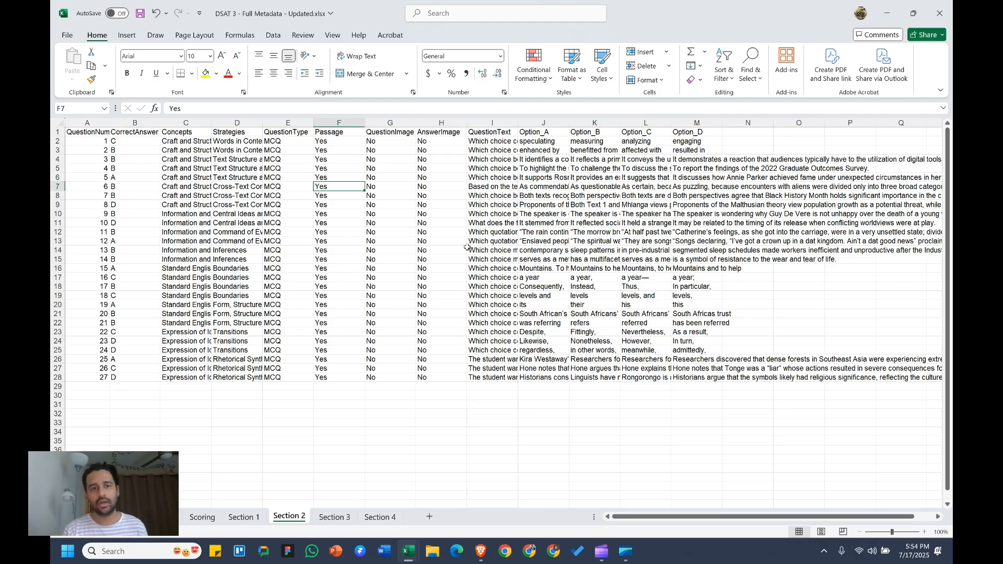
key("Right")
key("Up")
key("Up")
key("Up")
key("Up")
key("Up")
key("Up")
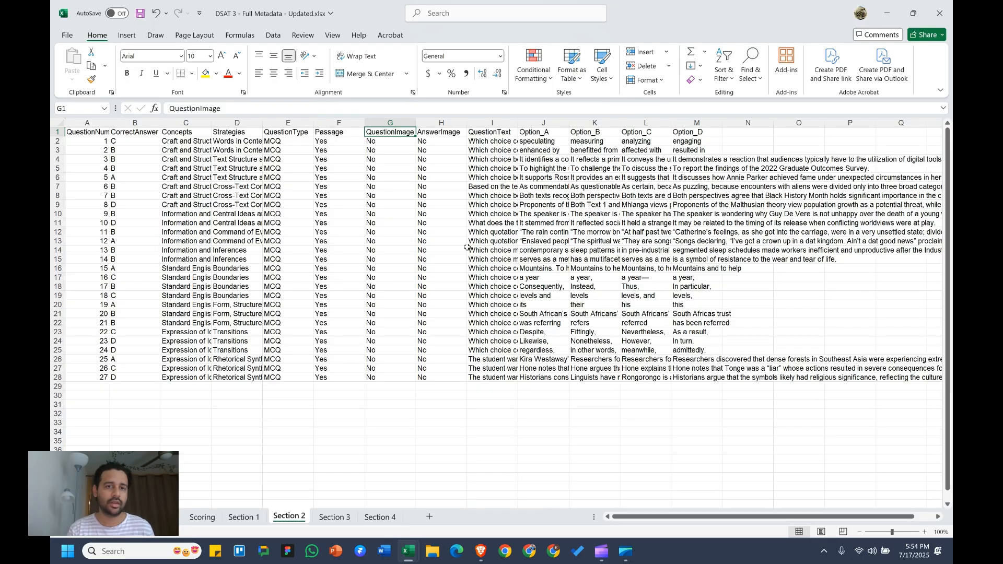
key("Right")
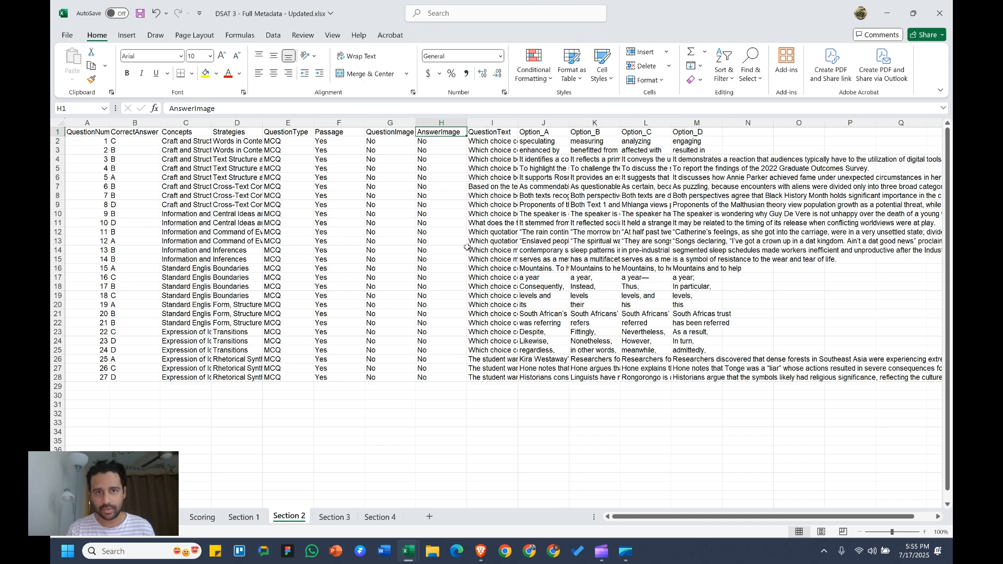
key("Down")
key("Down")
key("Down")
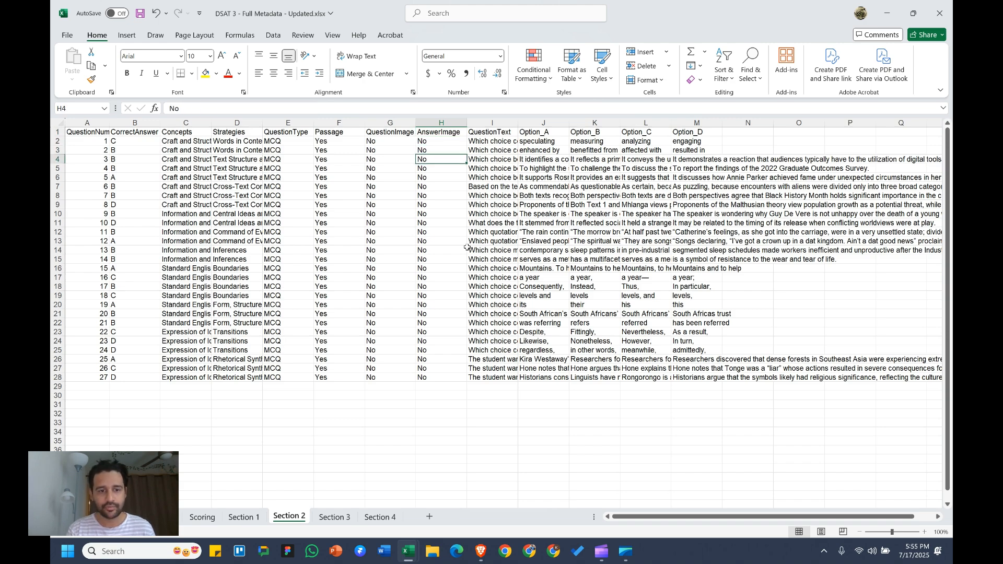
Check question 10's QuestionImage value on the Section 4 sheet, and look over the Section 3 sheet.
left_click(383, 516)
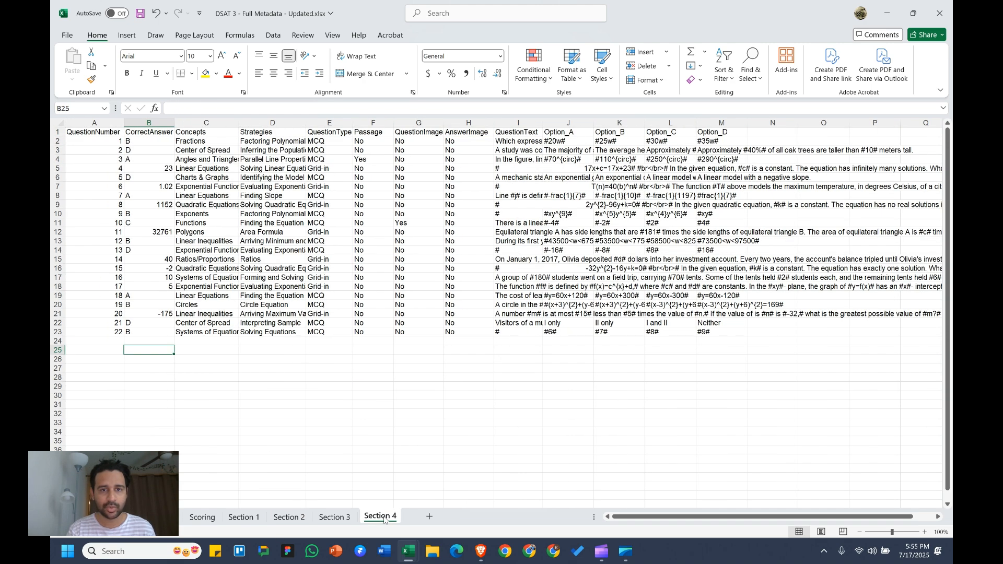
left_click(417, 222)
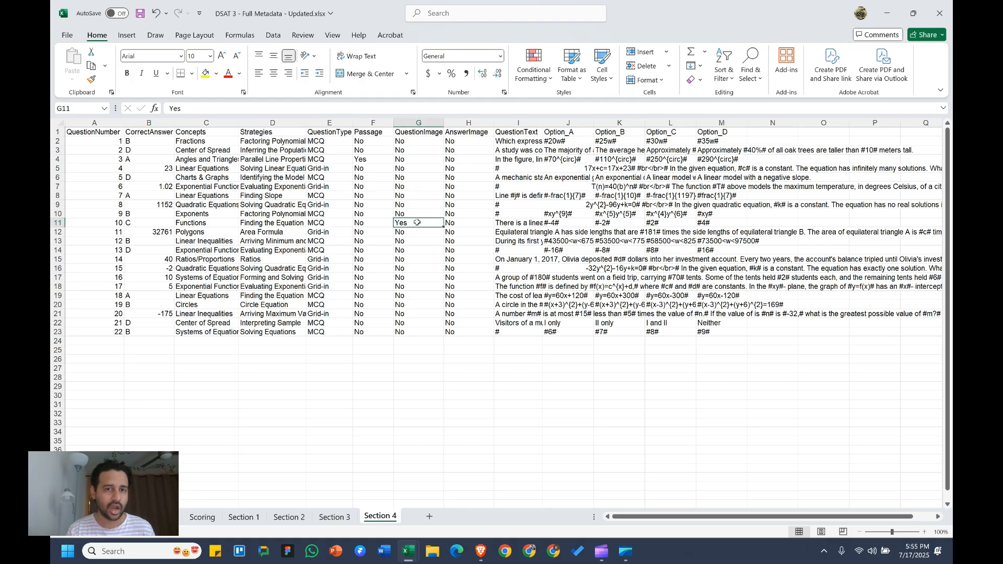
left_click(344, 519)
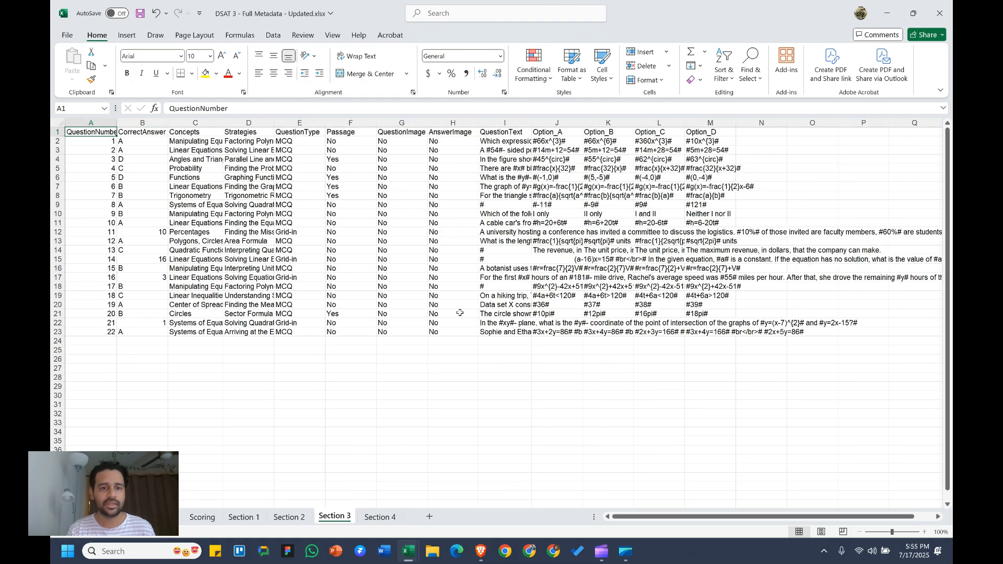
Examine the QuestionText entries for questions 7 and 19 on the Section 2 sheet, highlighting question 19's full text.
left_click(289, 517)
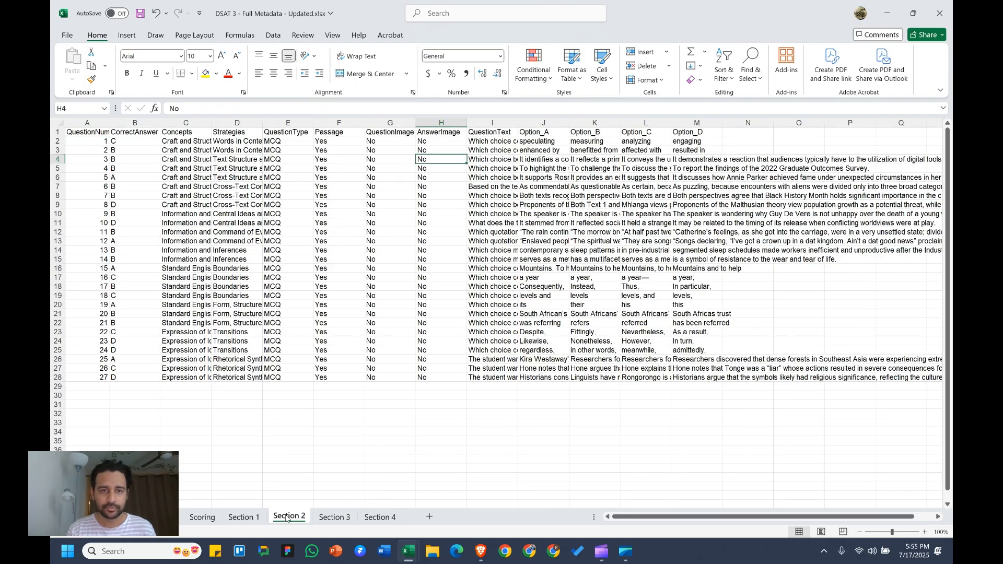
left_click(494, 133)
left_click(496, 194)
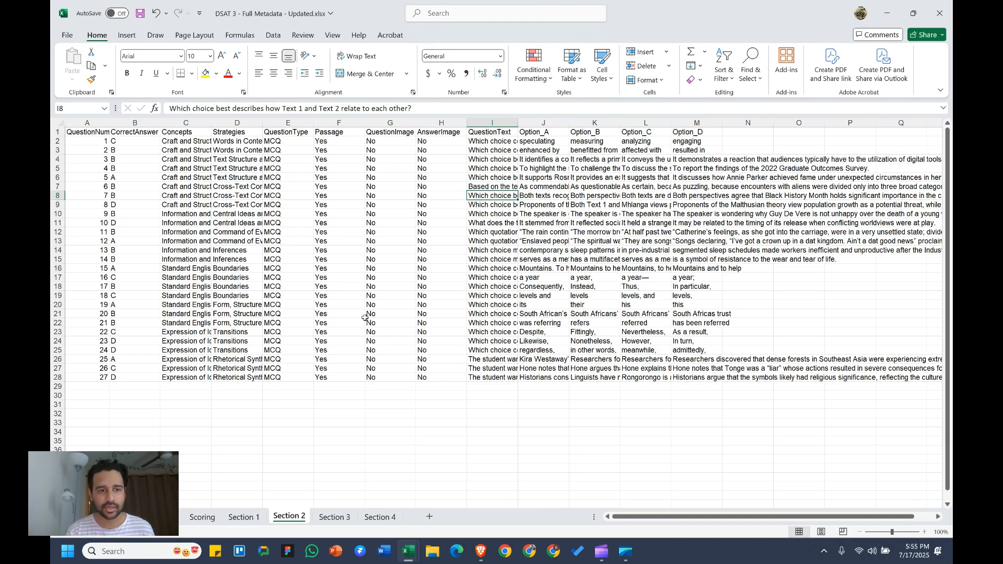
left_click(490, 304)
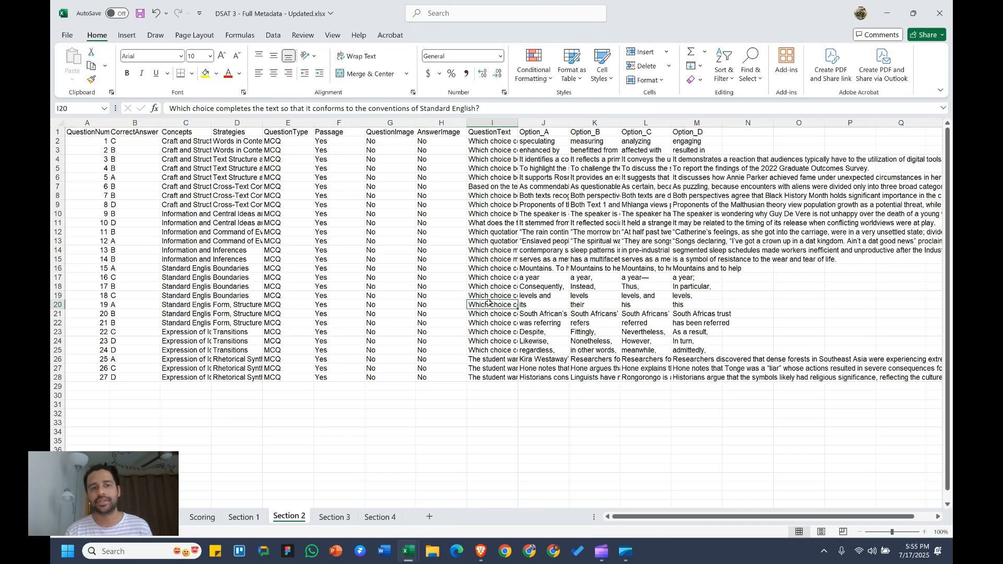
triple_click(331, 108)
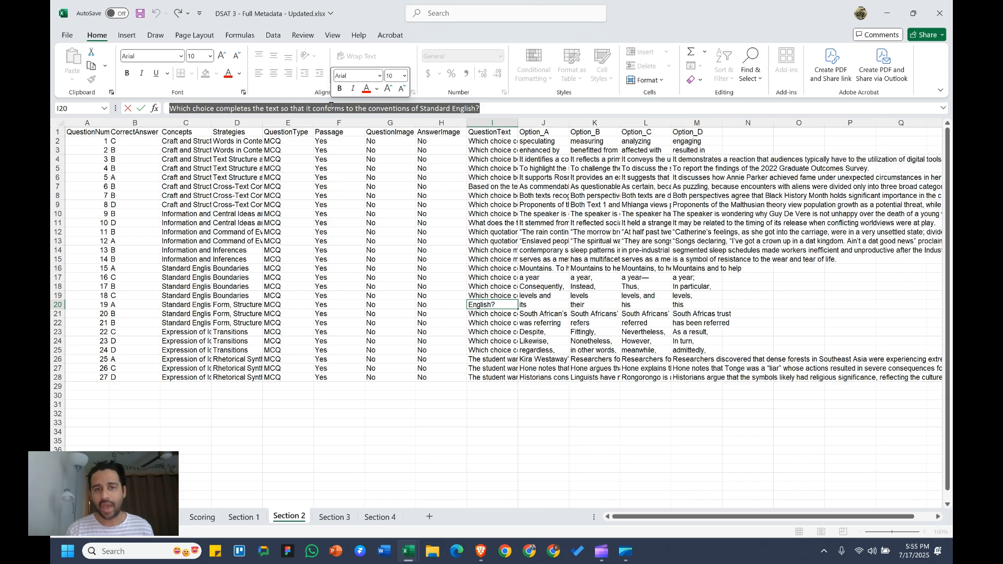
key("Return")
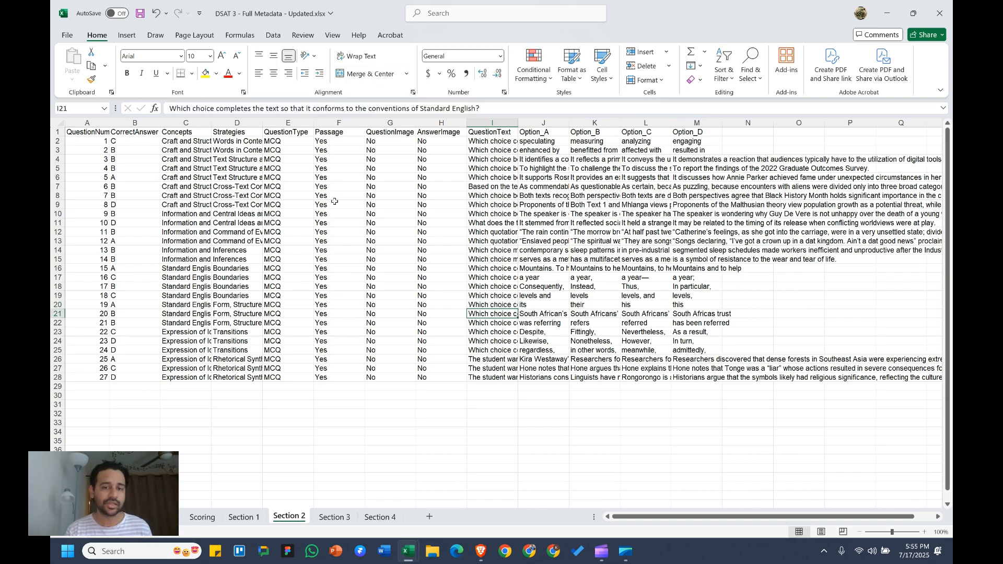
Check question 19's Passage value against its QuestionText entry.
key("Up")
key("Left")
key("Left")
key("Left")
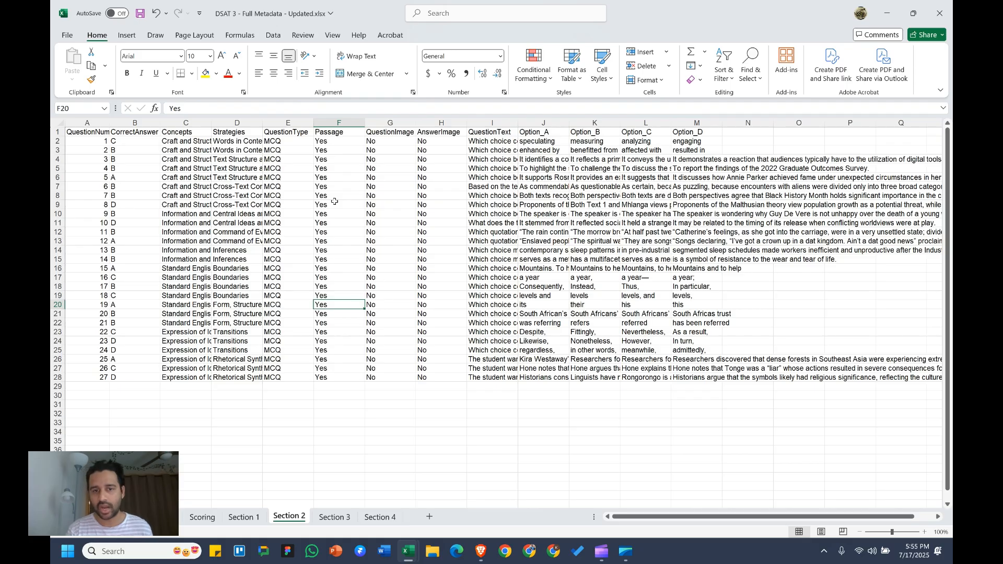
key("Right")
key("Right")
key("Right")
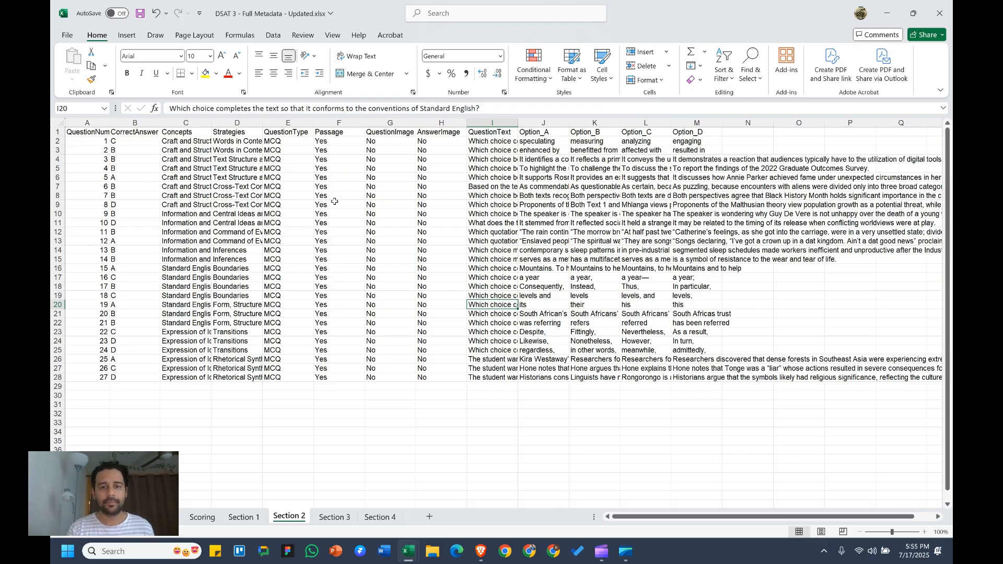
Review the Option_A entries from question 19 up to the heading, and point out the headings through Option_D.
key("Right")
key("Up")
key("Up")
key("Up")
key("Up")
key("Up")
key("Up")
key("Up")
key("Up")
key("Up")
key("Up")
key("Up")
key("Up")
key("Up")
key("Up")
key("Up")
key("Up")
key("Up")
key("Up")
key("Up")
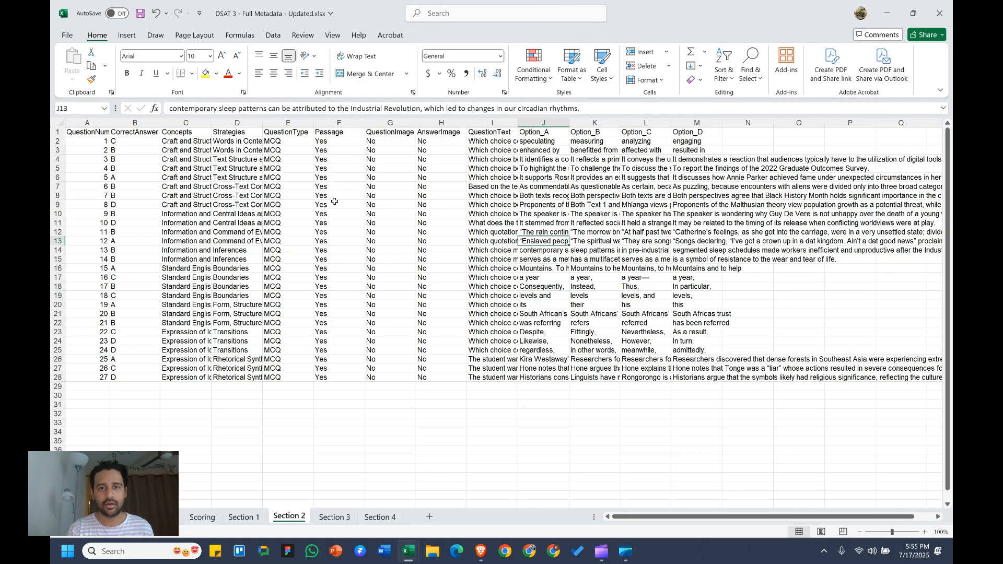
key("Right")
key("Right")
key("Right")
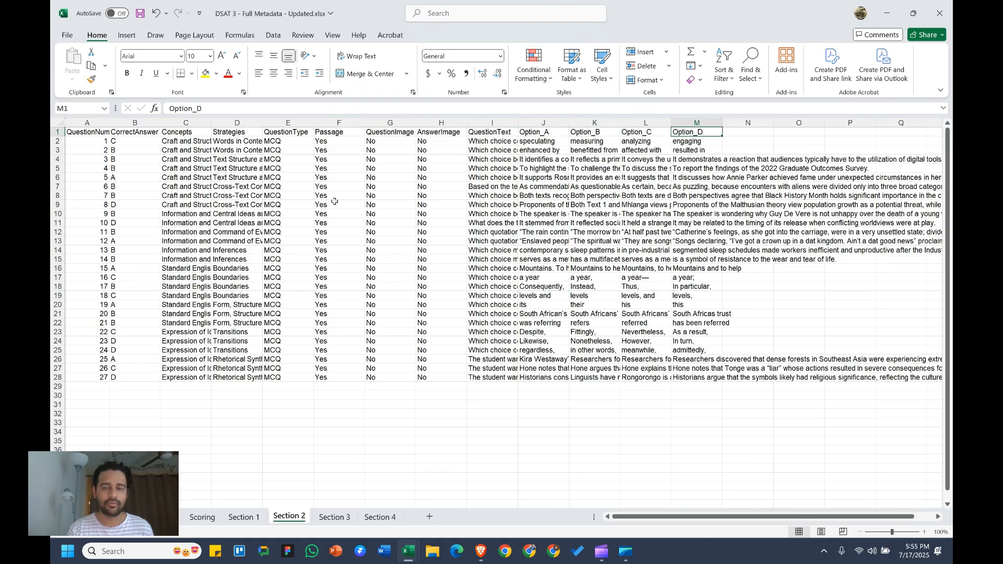
key("Left")
key("Left")
key("Left")
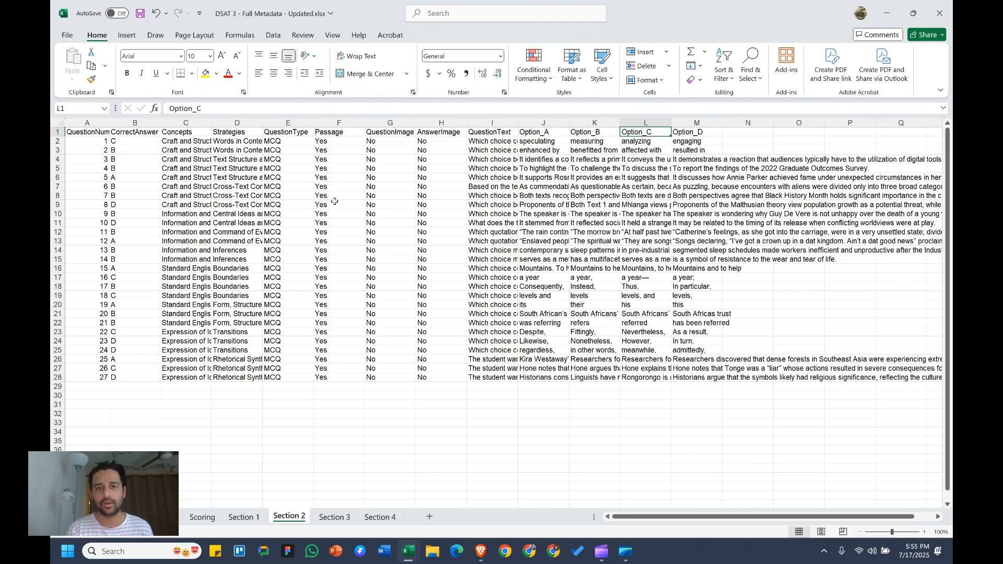
Go through the Option_A entries down to question 19 and view that question's text.
key("Down")
key("Down")
key("Down")
key("Down")
key("Down")
key("Down")
key("Down")
key("Down")
key("Down")
key("Down")
key("Down")
key("Down")
key("Down")
key("Down")
key("Down")
key("Down")
key("Down")
key("Down")
key("Down")
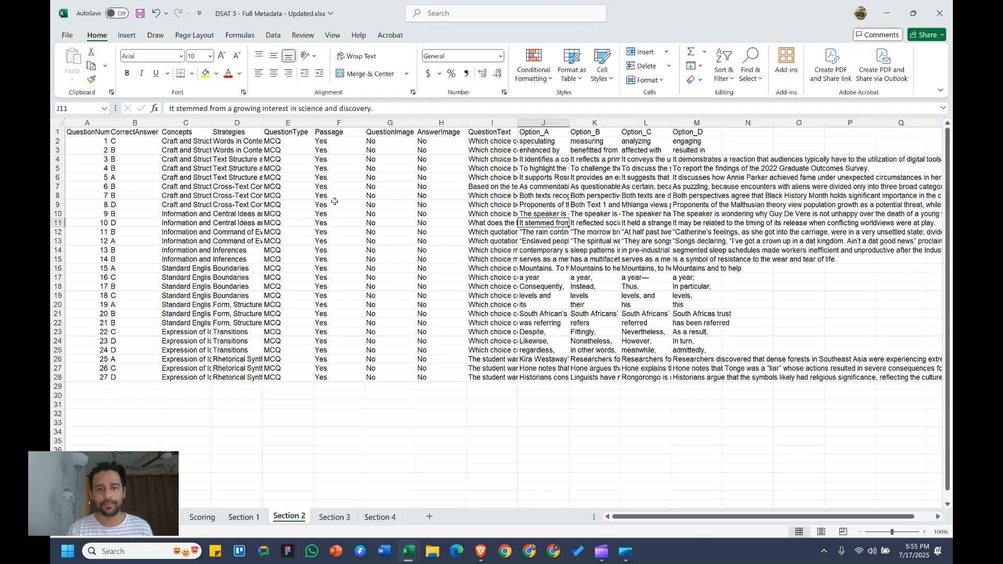
key("Left")
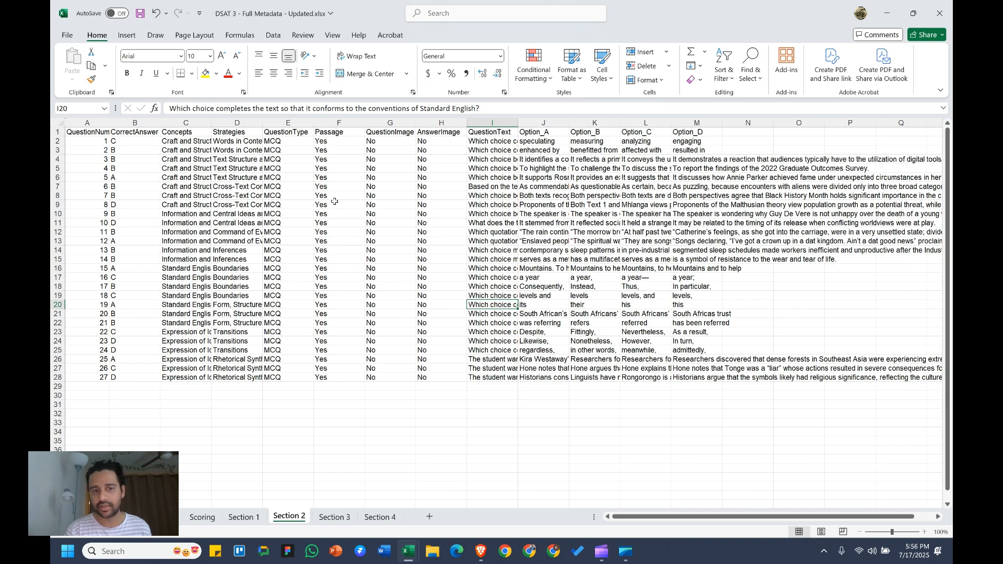
Examine question 19's four answer options from Option_A to Option_D alongside its question text.
key("Right")
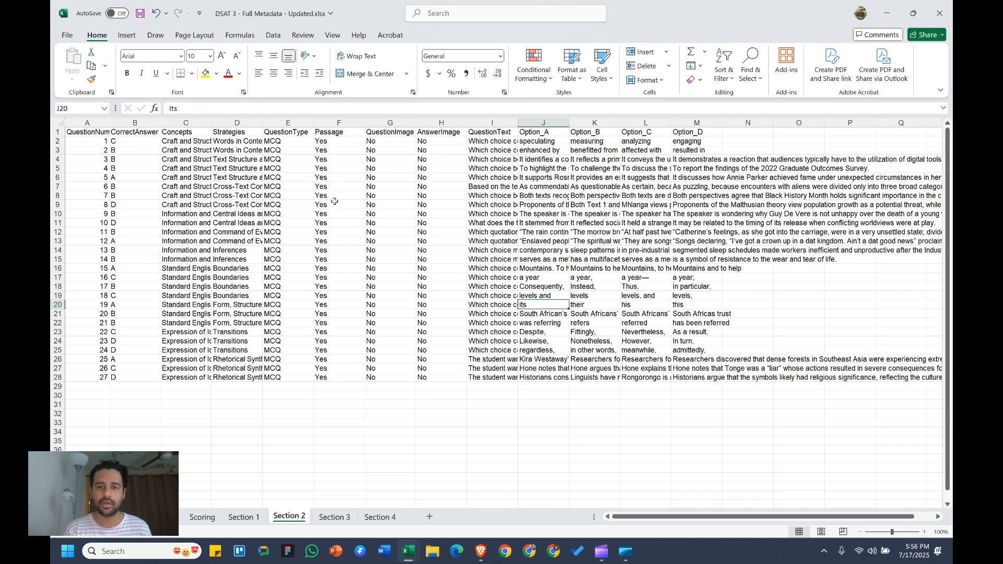
key("Right")
key("Right")
key("Right")
key("Left")
key("Left")
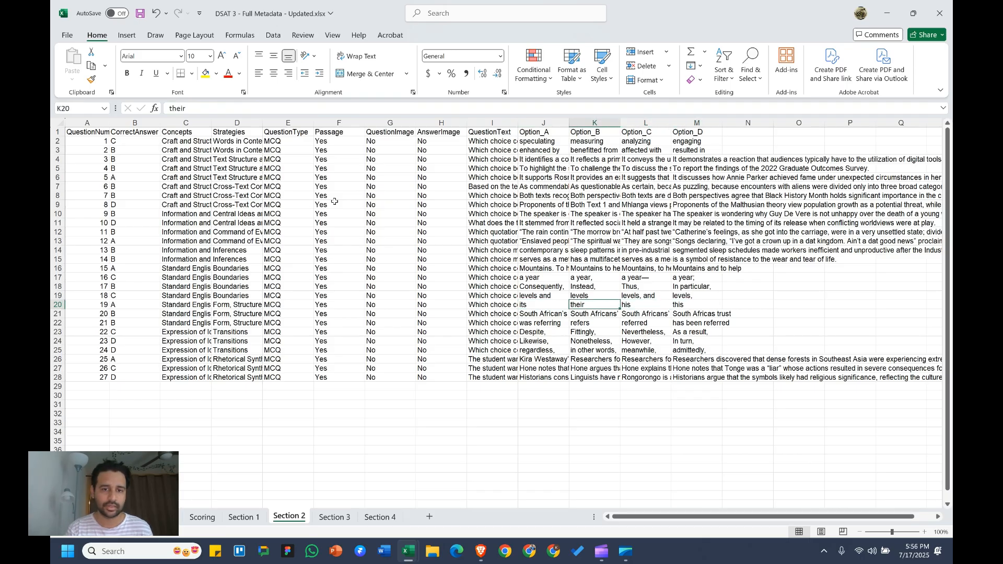
key("Left")
key("Left")
key("Left")
key("Right")
key("Right")
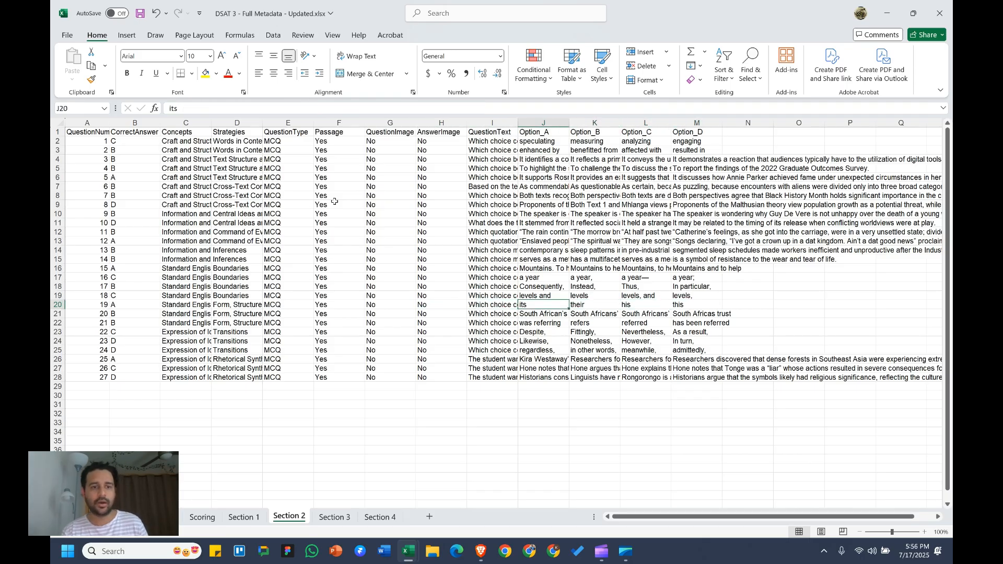
key("Left")
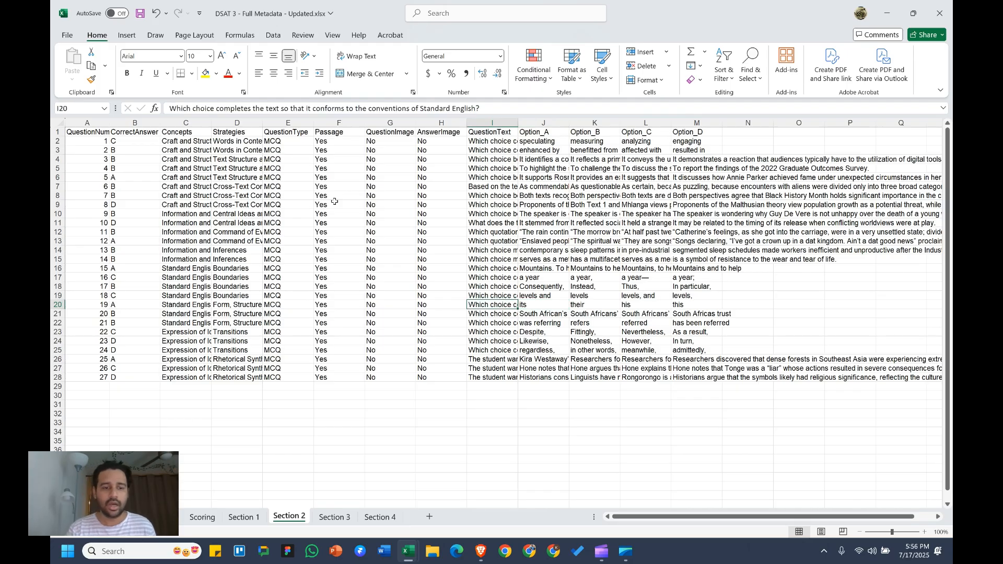
Check question 3's Passage value on the Section 4 sheet.
left_click(380, 518)
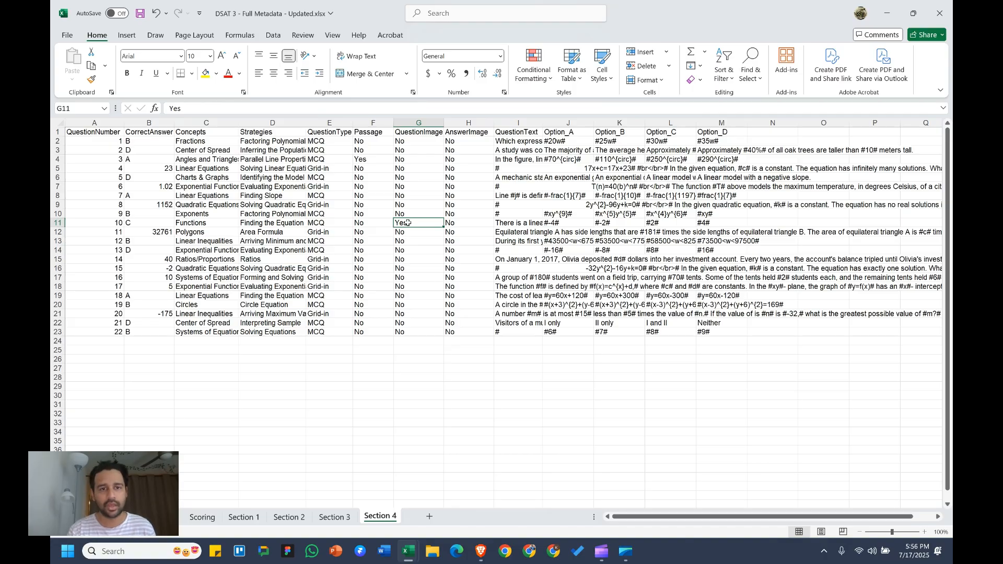
left_click(367, 160)
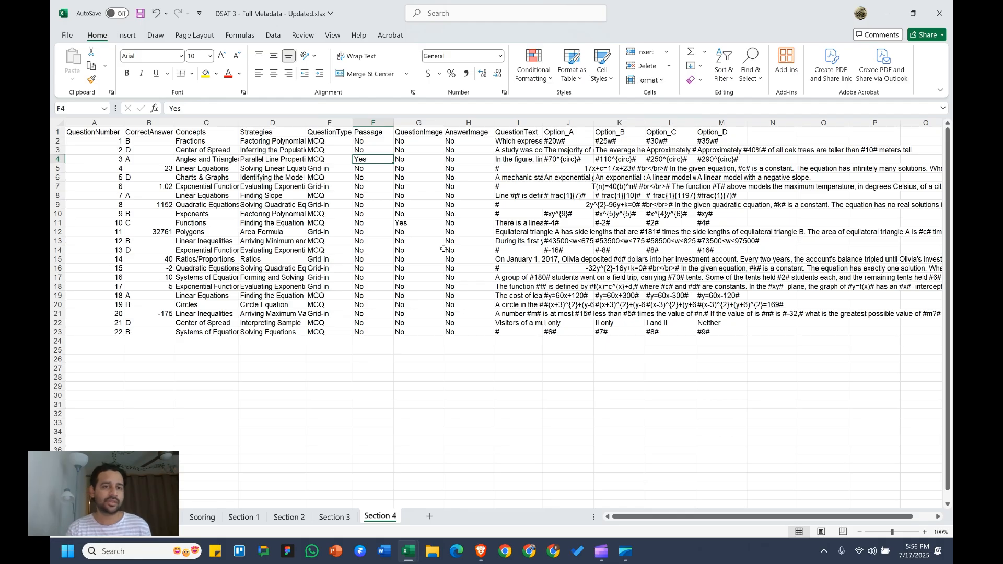
Examine question 3's Concepts, QuestionType, Passage and QuestionText entries on the Section 4 sheet.
key("Left")
key("Left")
key("Left")
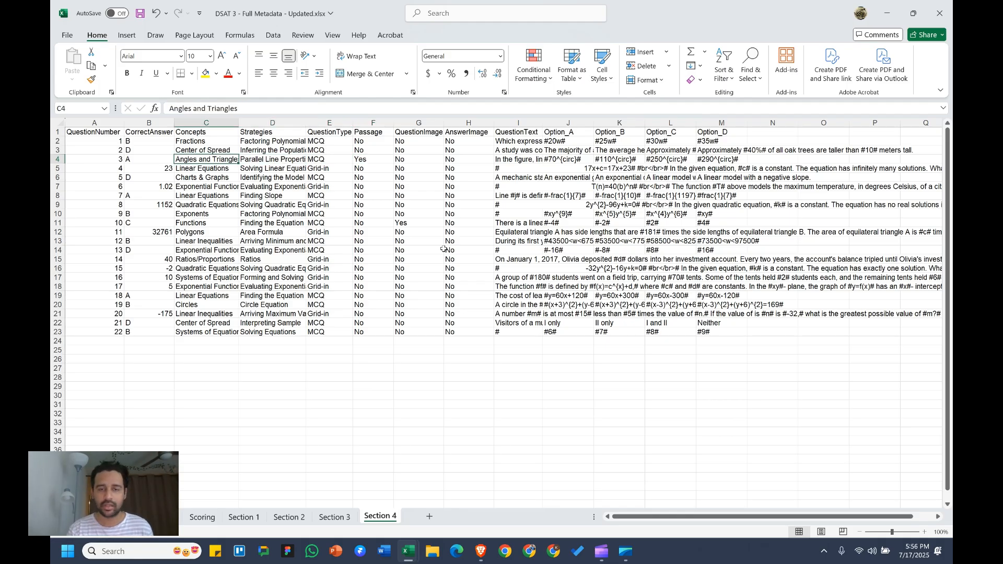
key("Right")
key("Right")
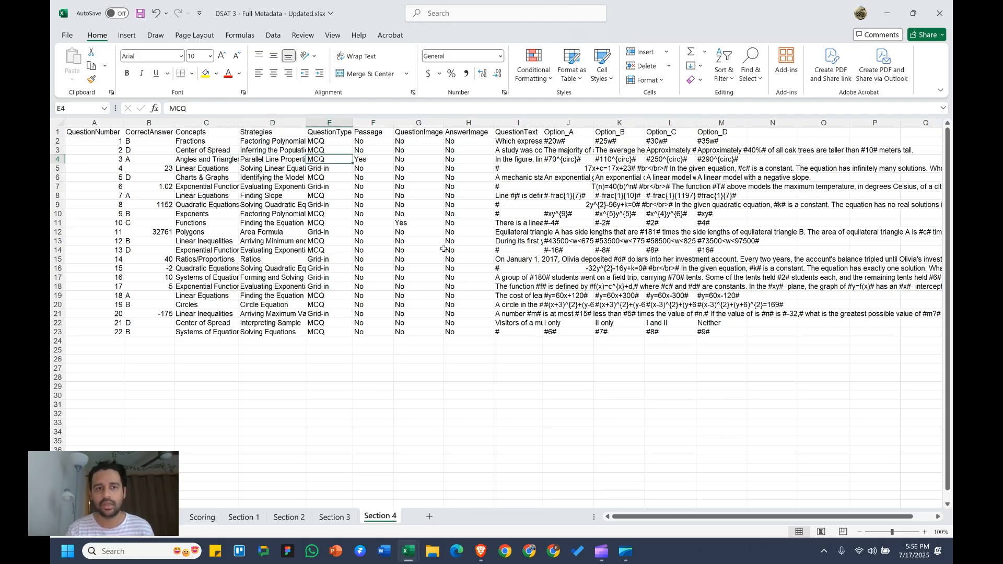
key("Right")
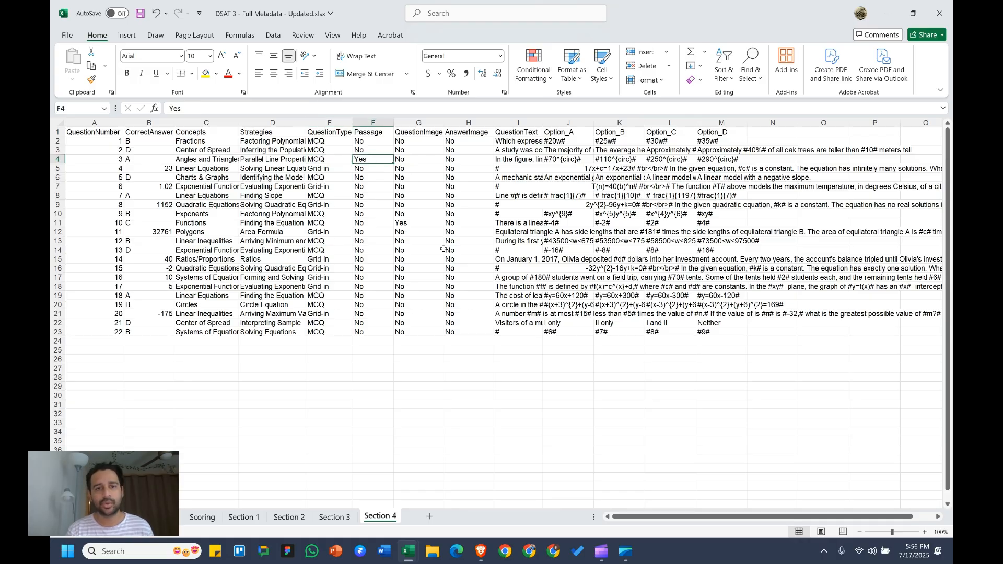
key("Right")
key("Right")
key("Right")
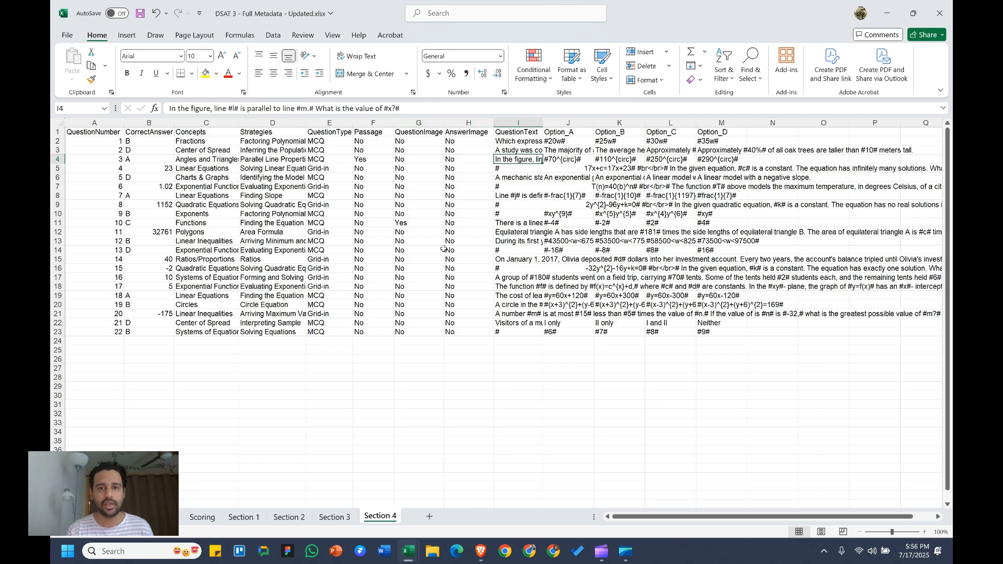
key("Left")
key("Left")
key("Left")
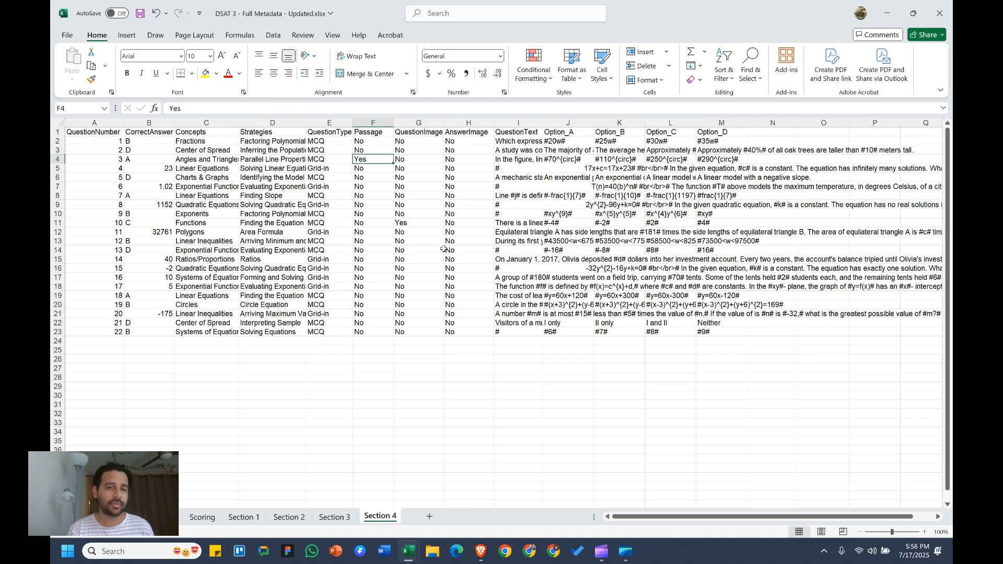
Compare the Passage values from question 3 down to question 8, returning to question 3's entry.
key("Down")
key("Down")
key("Down")
key("Down")
key("Down")
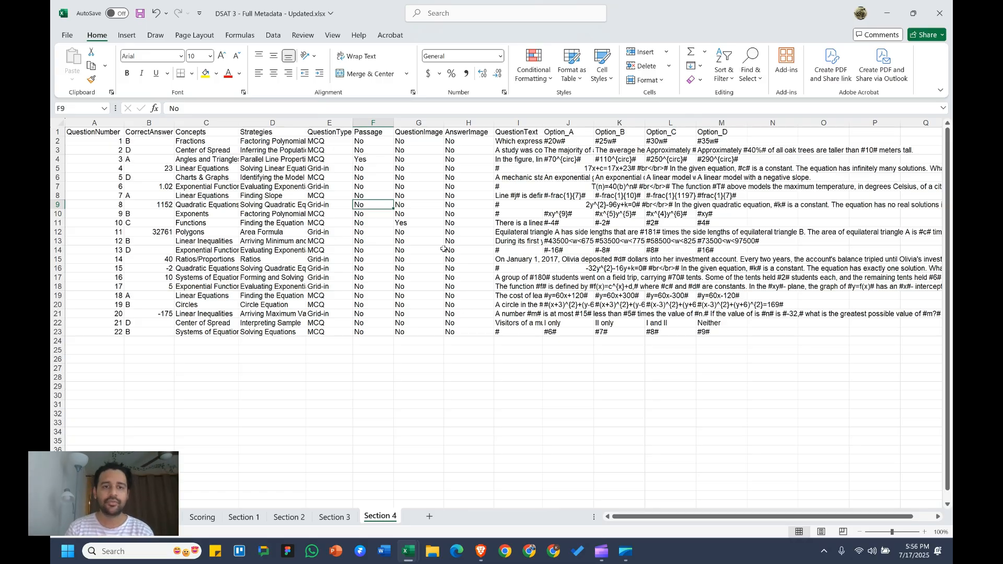
key("Up")
key("Up")
key("Up")
key("Up")
key("Up")
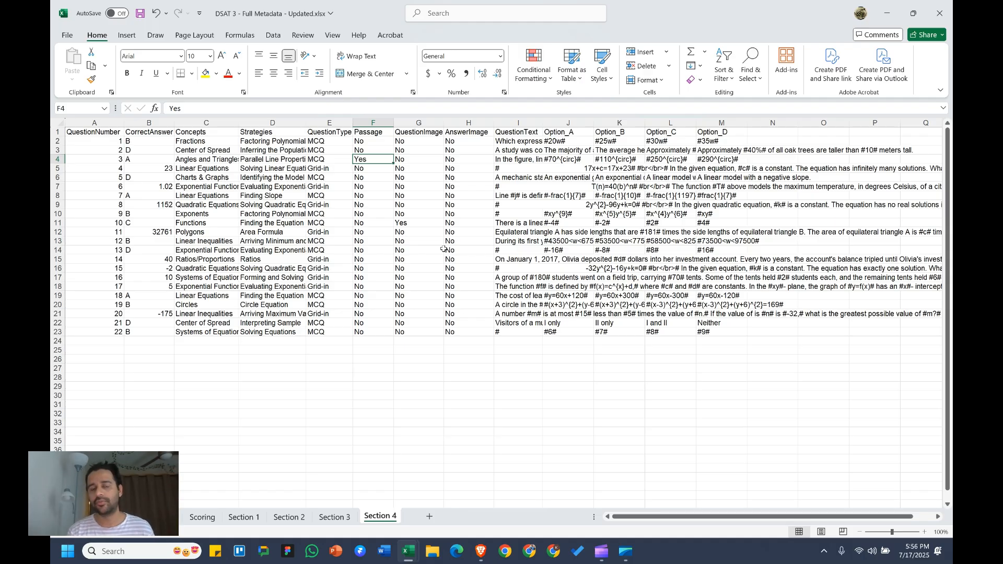
View question 3's full question text alongside its Option_A entry.
key("Right")
key("Right")
key("Right")
key("Right")
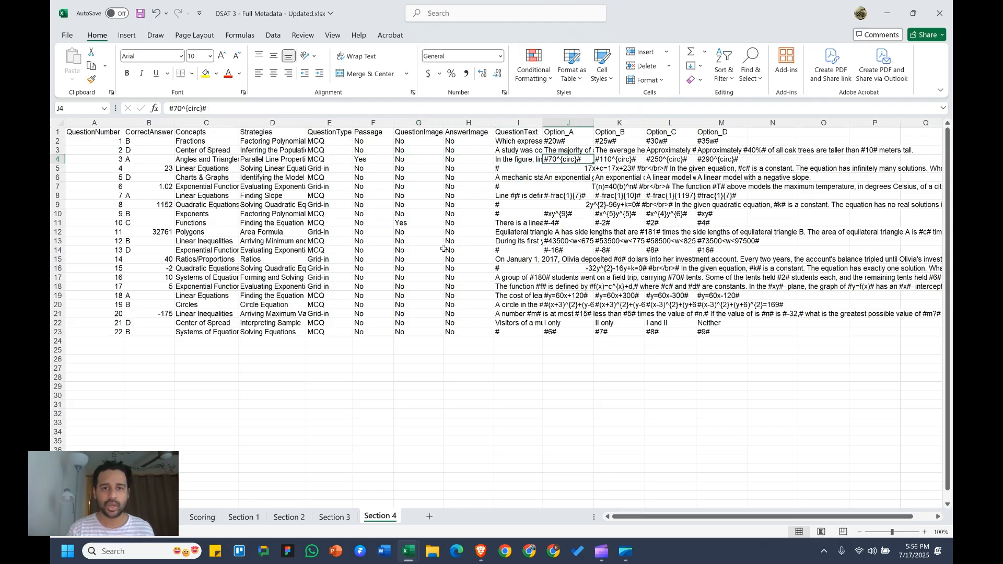
key("Left")
key("Right")
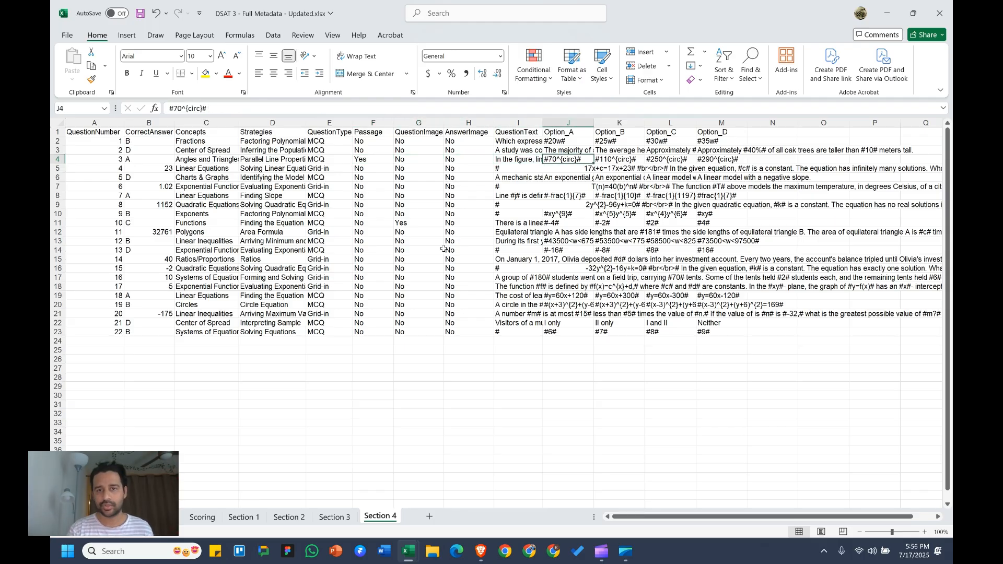
key("Left")
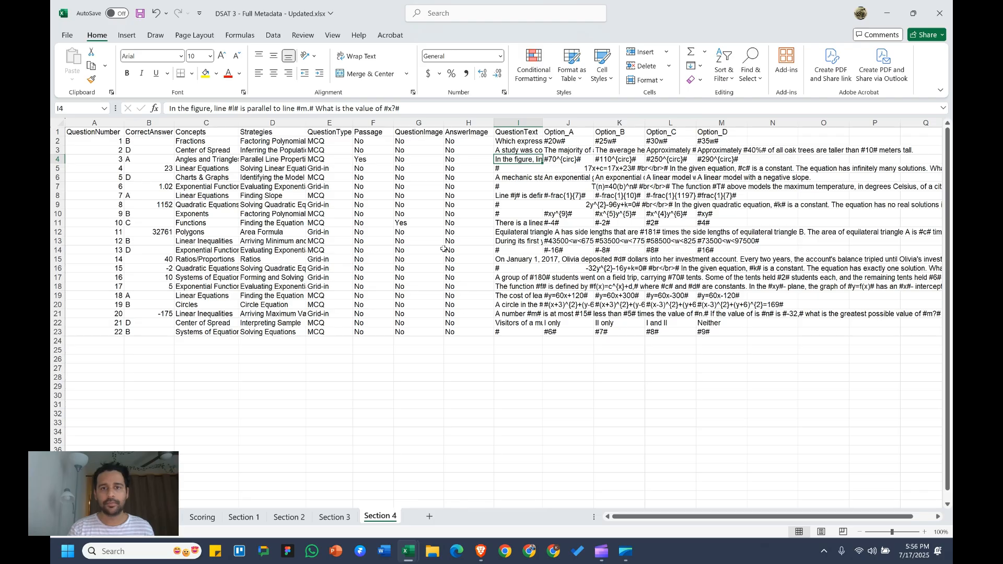
Go through the QuestionText entries of questions 4 to 7 and check question 7's Option_A.
key("Down")
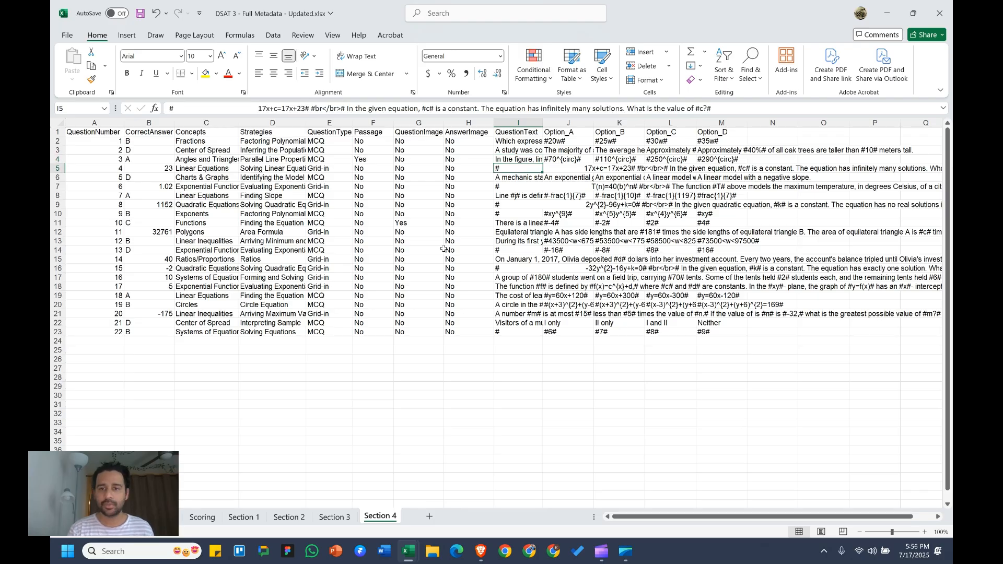
key("Down")
key("Down")
key("Down")
key("Right")
key("Left")
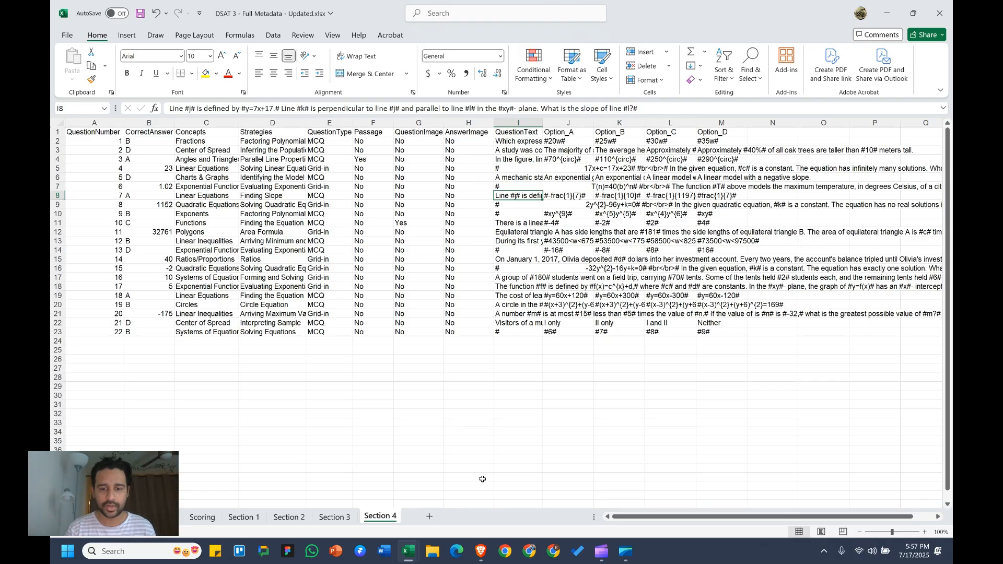
Switch to Prepwork in the browser and select "DSAT 3 - Full Metadata - Updated.xlsx" from Internal Content > DSATs > DSAT 3 as the metadata file.
left_click(481, 553)
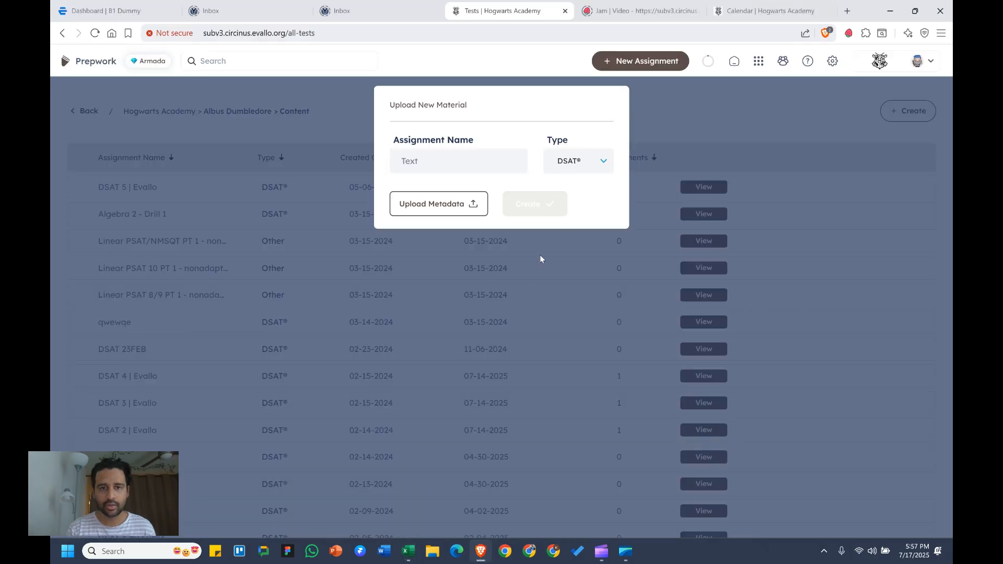
left_click(442, 208)
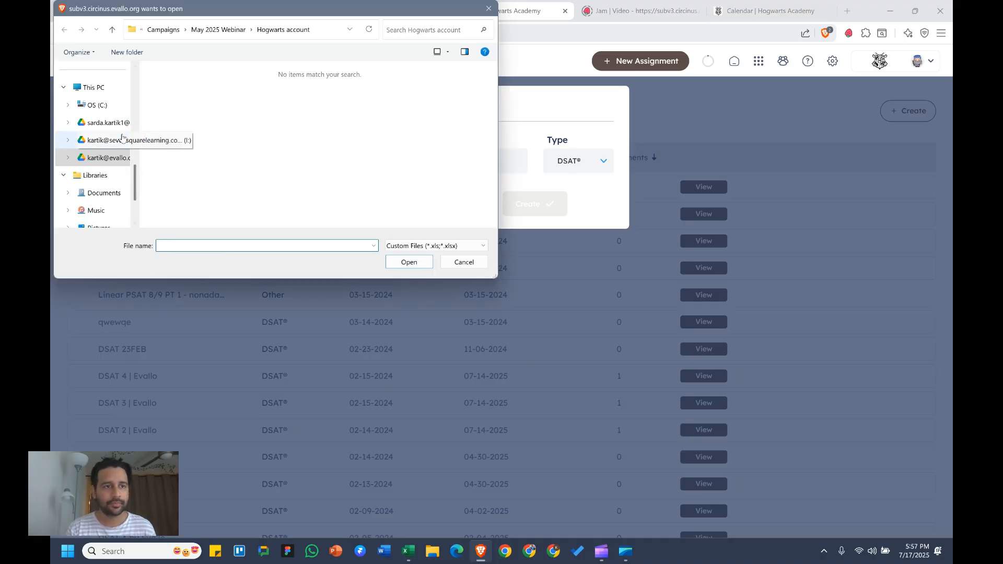
scroll(94, 131, "up", 2)
scroll(94, 131, "up", 3)
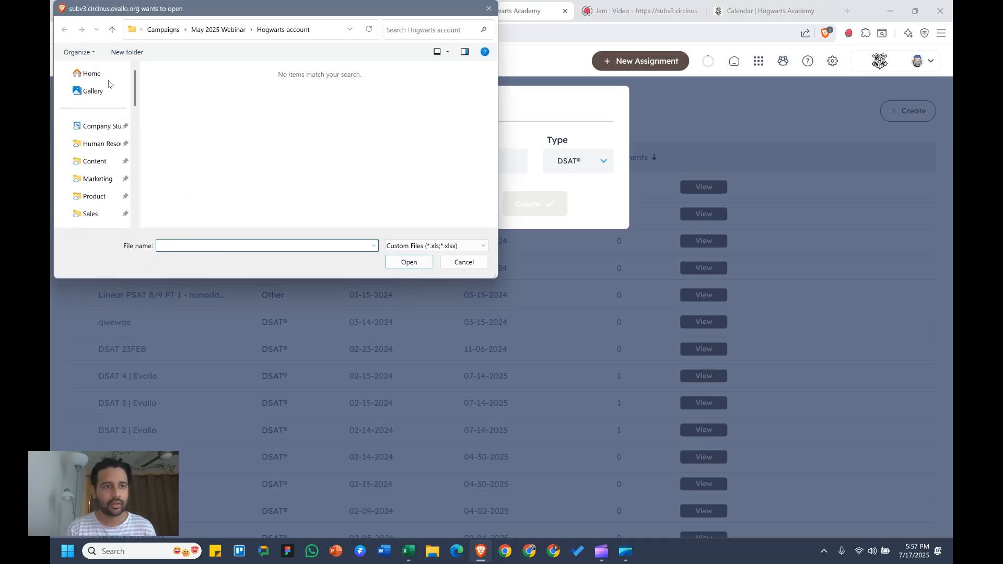
left_click(95, 161)
double_click(184, 135)
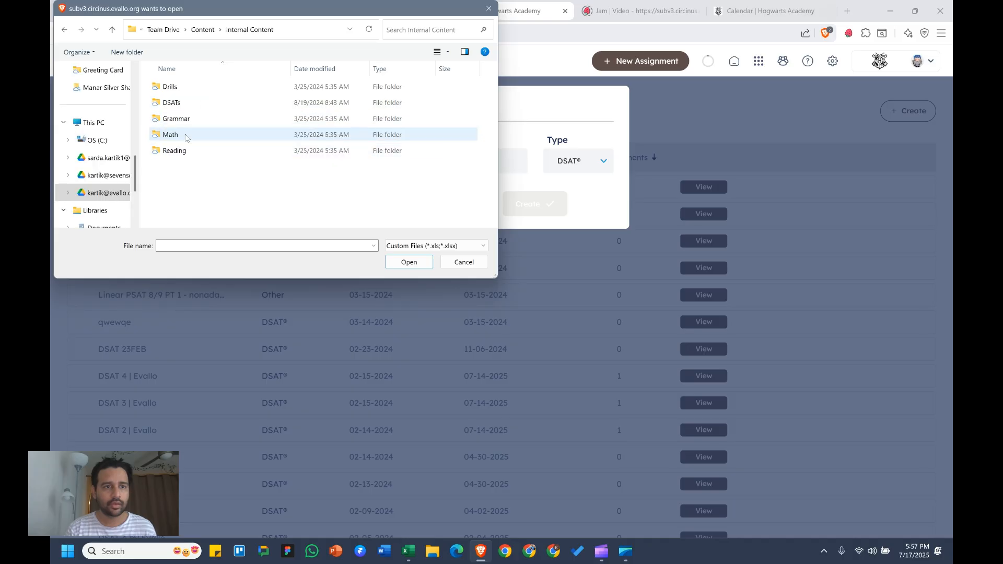
left_click(181, 102)
double_click(181, 102)
double_click(178, 118)
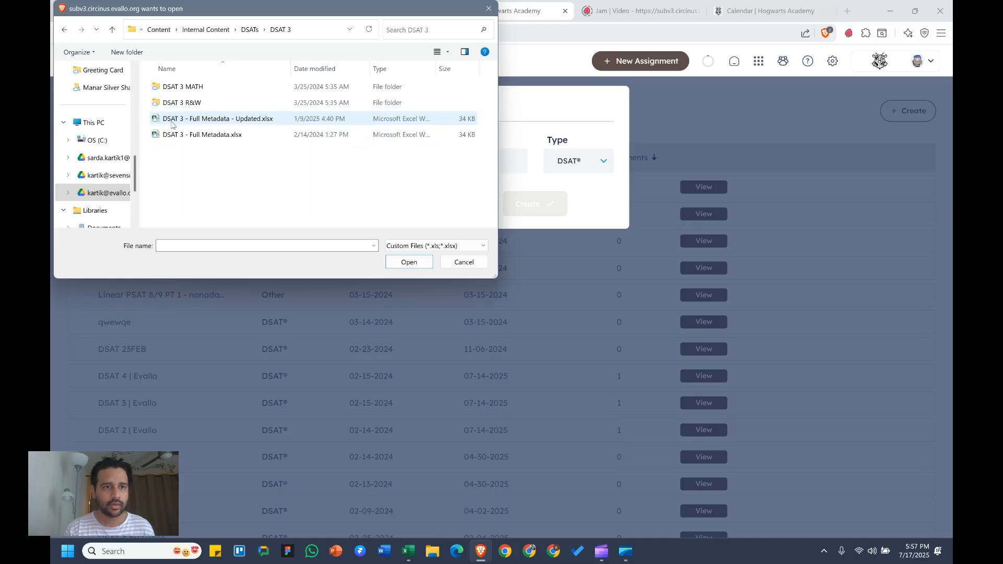
double_click(212, 121)
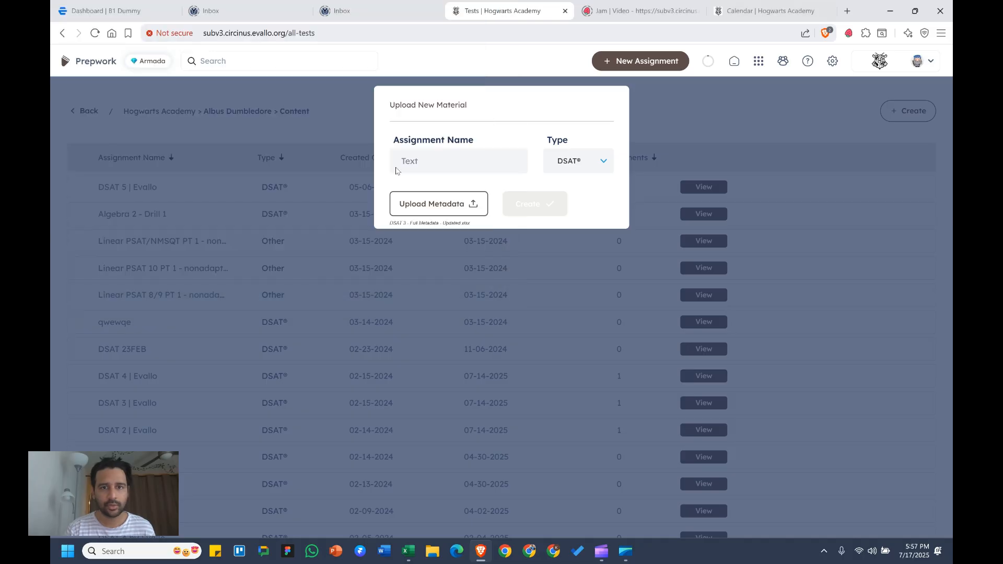
Name the assignment "Sample DSAT (3)", create it with the DSAT type, and acknowledge the upload message.
left_click(423, 158)
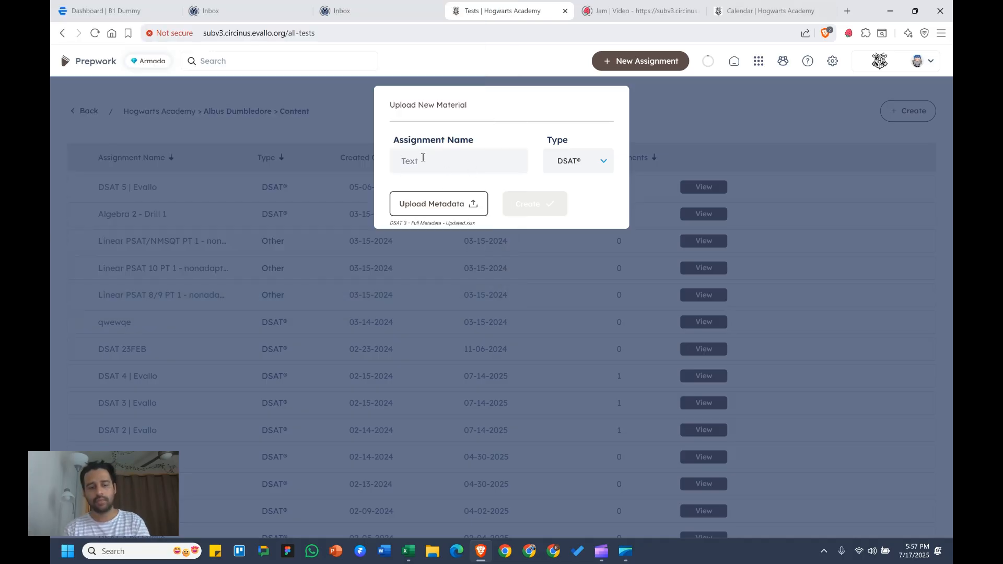
type("Sample ")
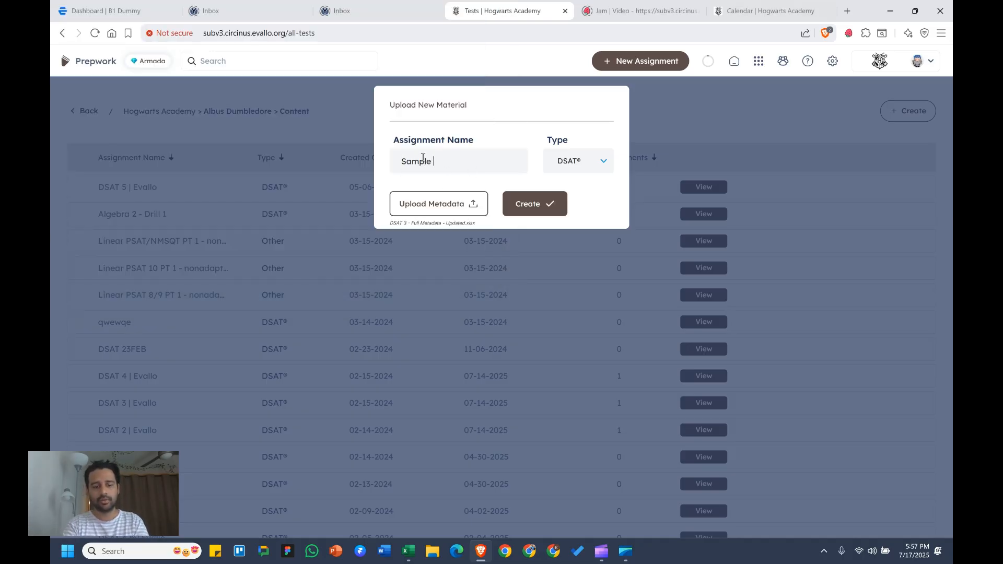
type("DSAT")
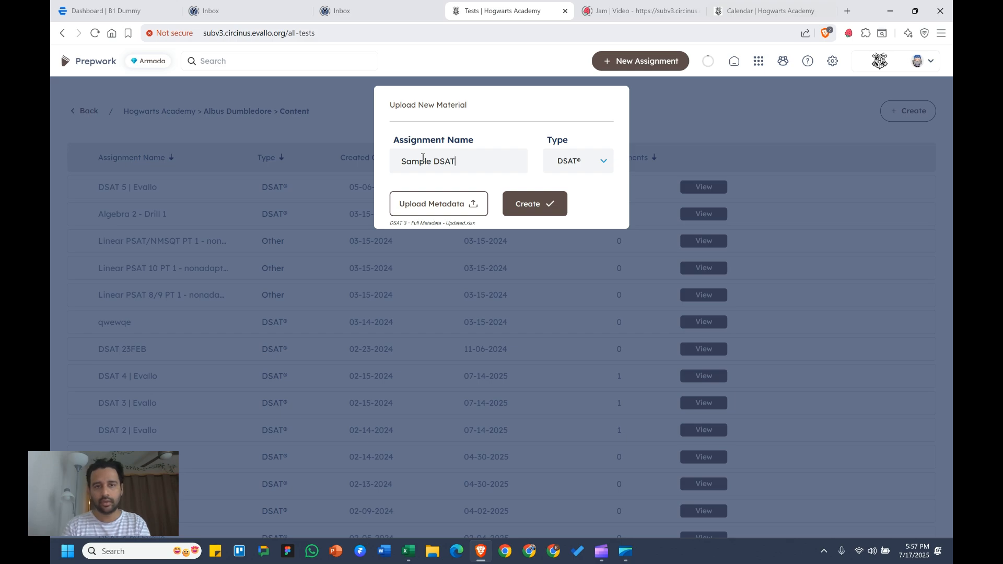
type(" (3)")
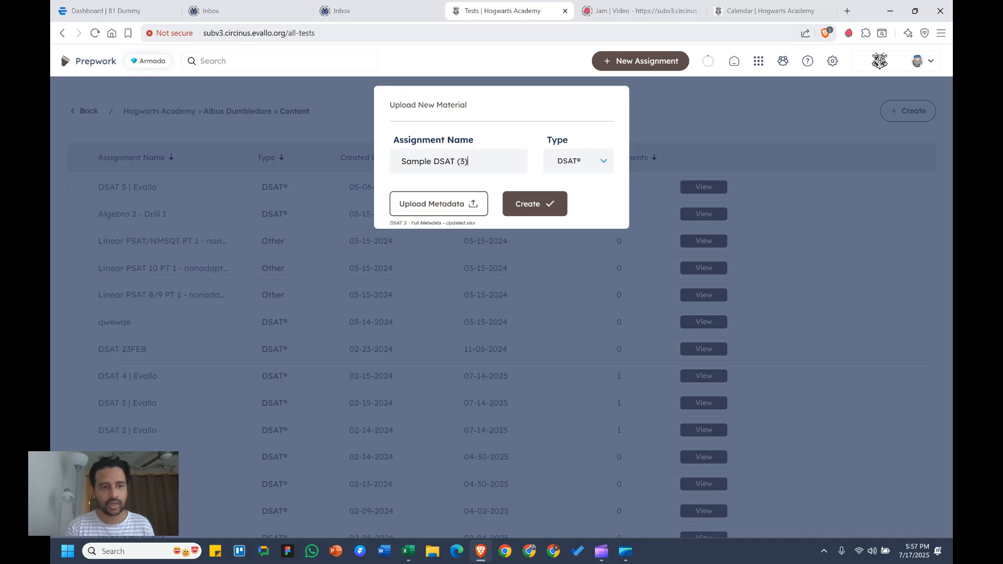
left_click(535, 206)
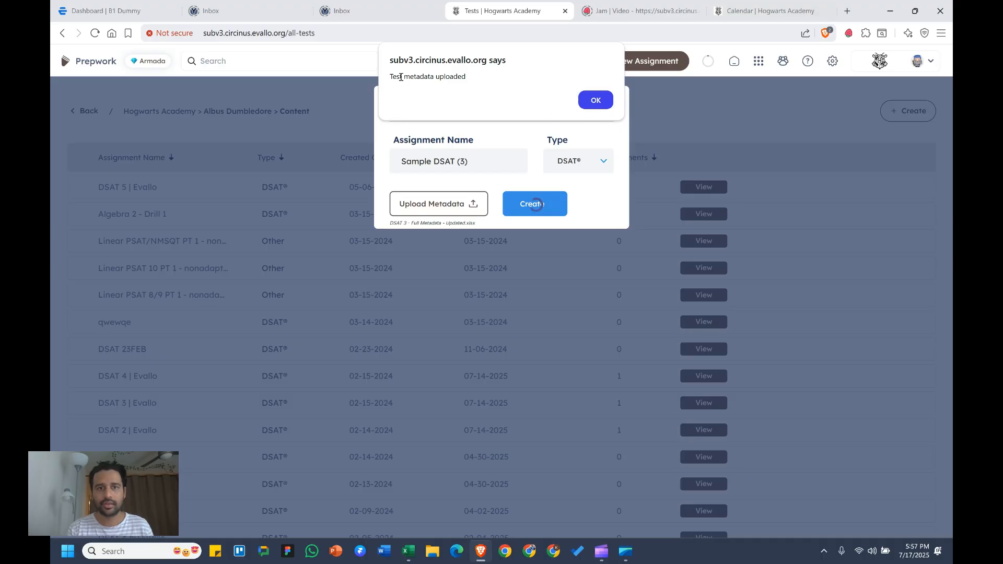
triple_click(401, 77)
left_click(420, 77)
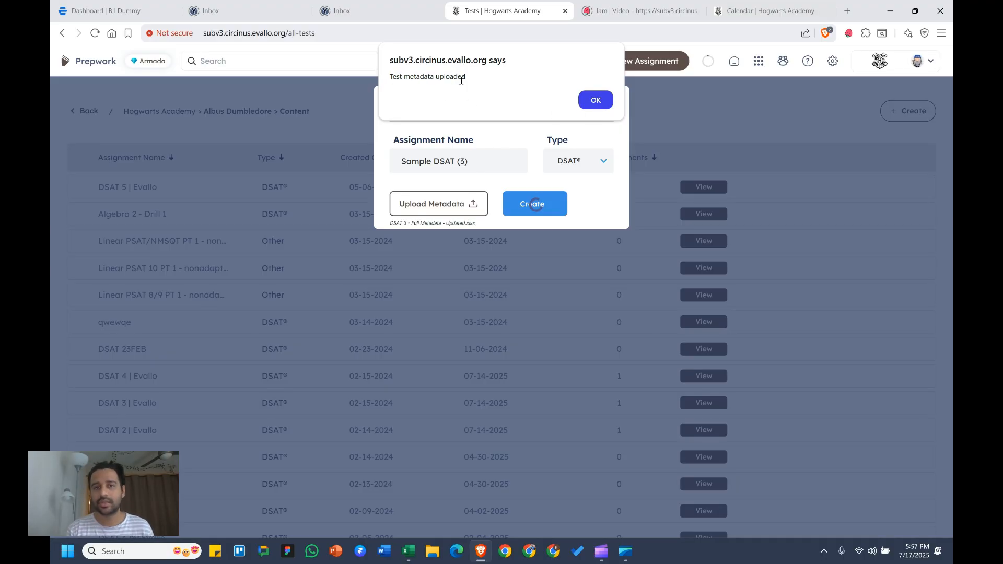
left_click(597, 100)
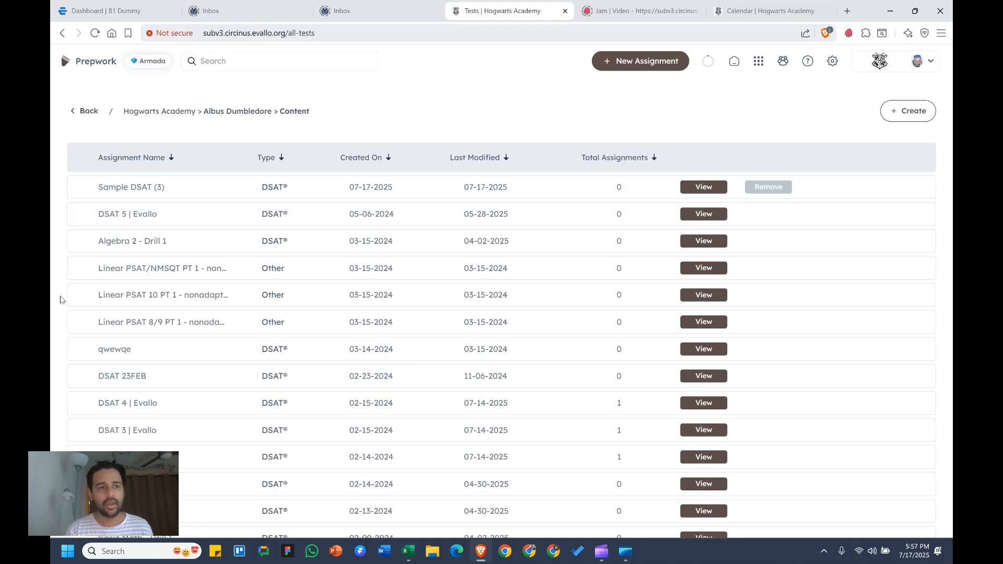
Point out Sample DSAT (3) in the content list and open its details page.
double_click(112, 184)
left_click(160, 189)
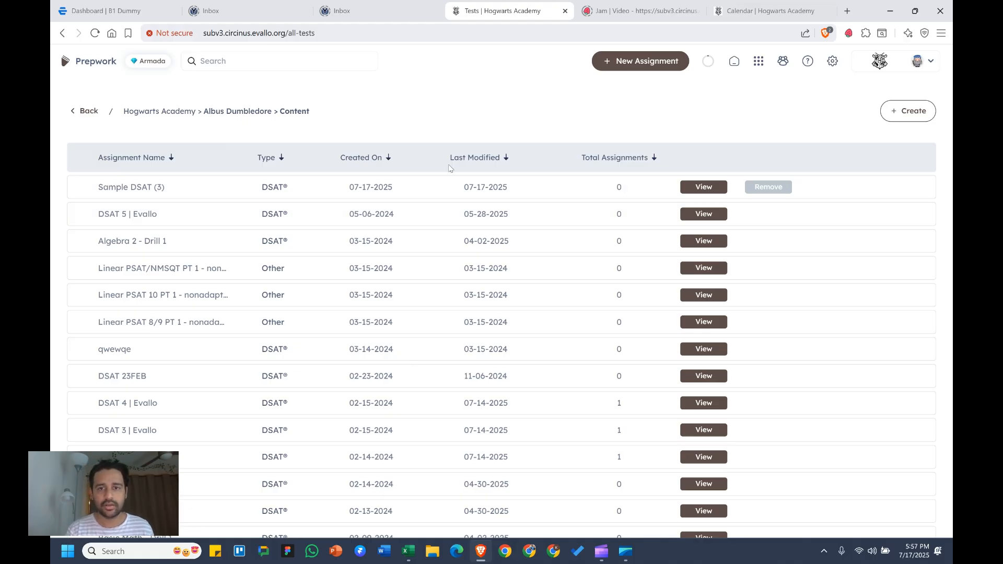
left_click(703, 191)
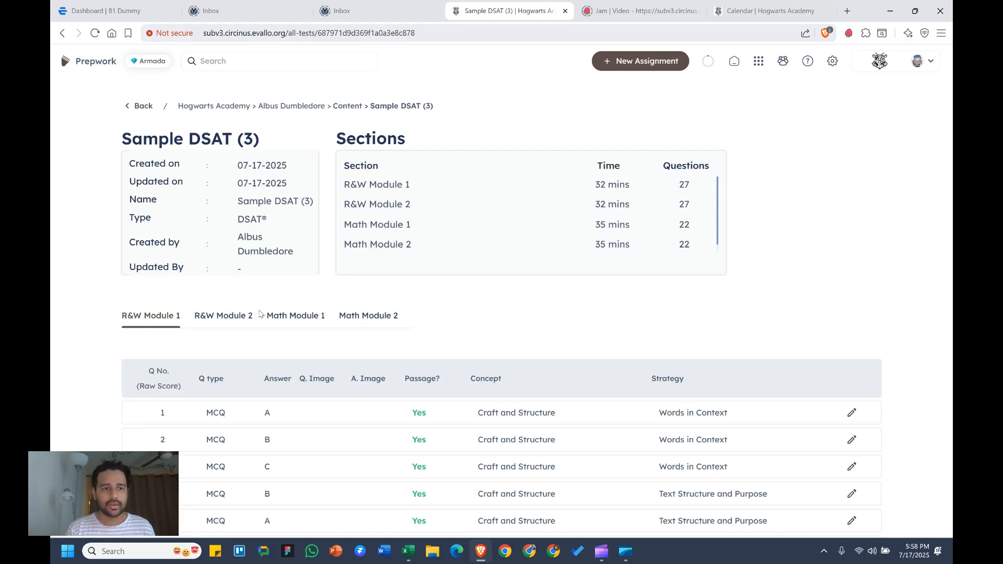
Look through the question tables of R&W Module 1, R&W Module 2, Math Module 1 and Math Module 2.
scroll(343, 391, "down", 2)
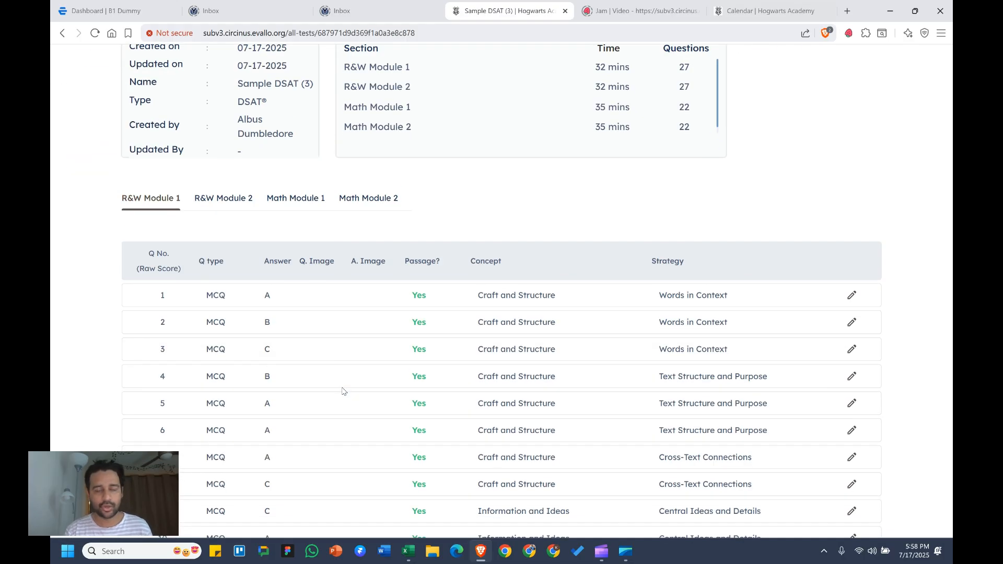
left_click(205, 201)
left_click(291, 200)
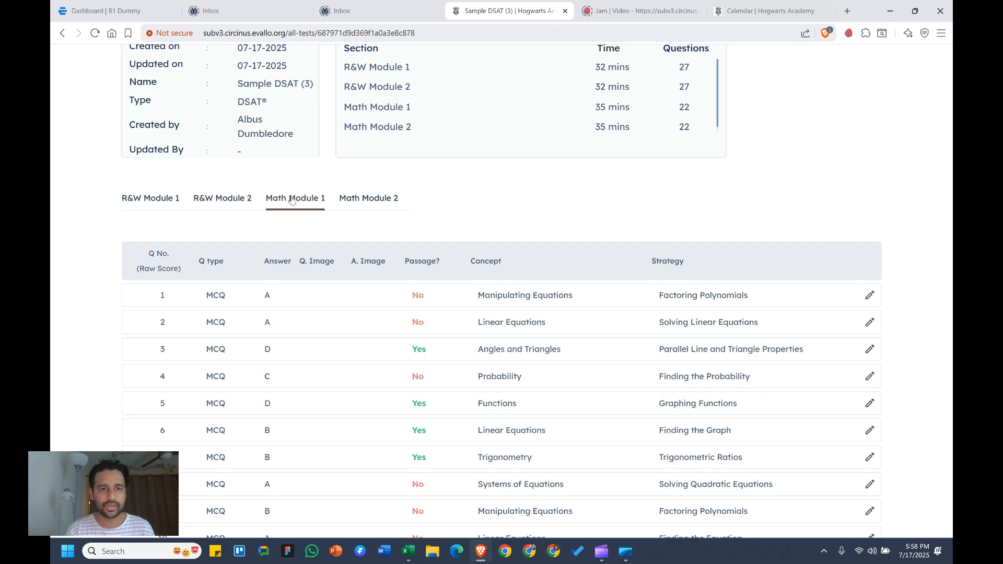
left_click(343, 199)
scroll(198, 193, "up", 2)
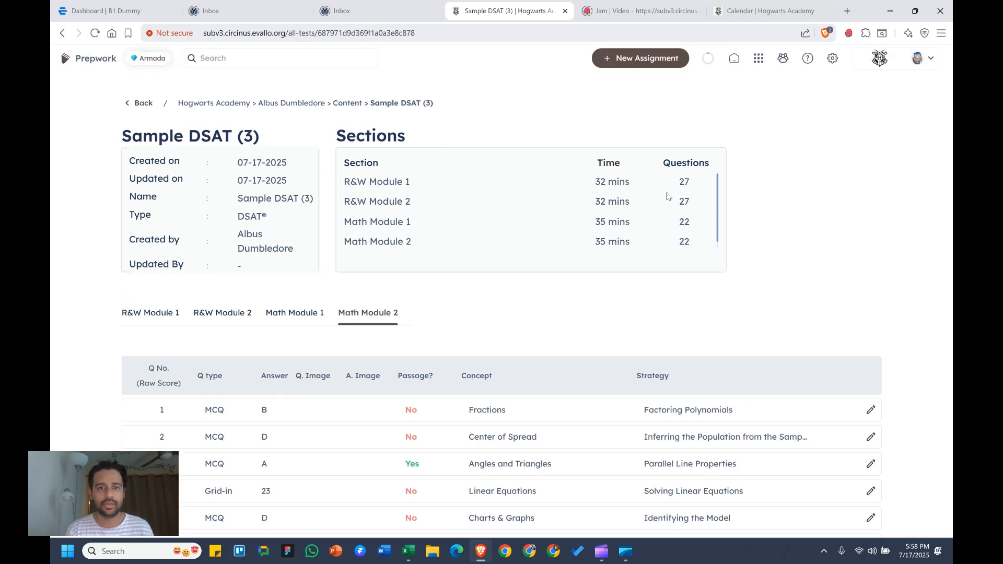
Review Math Module 2's question list down to question 22 and point out that last row.
scroll(483, 354, "down", 10)
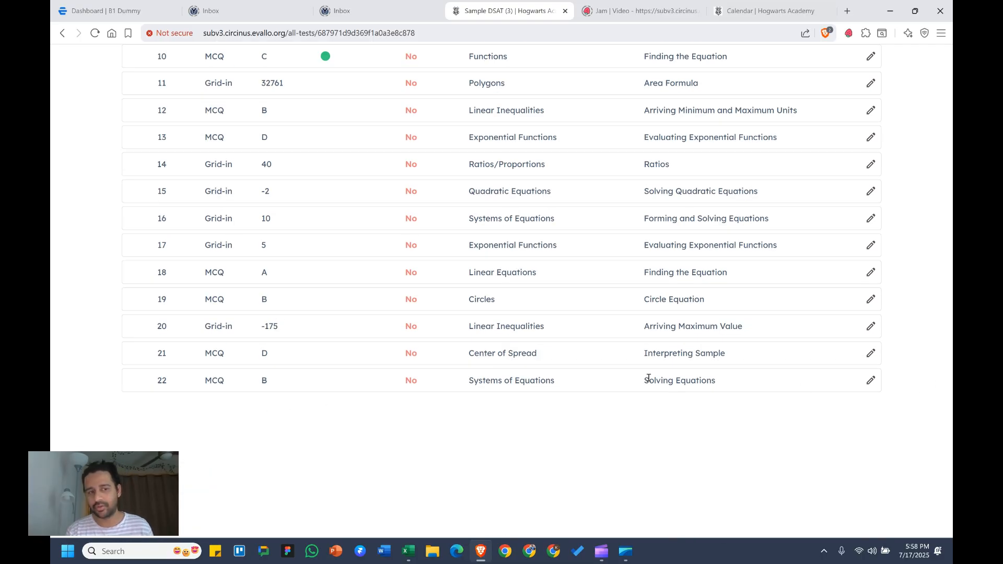
left_click_drag(161, 380, 343, 392)
left_click(342, 391)
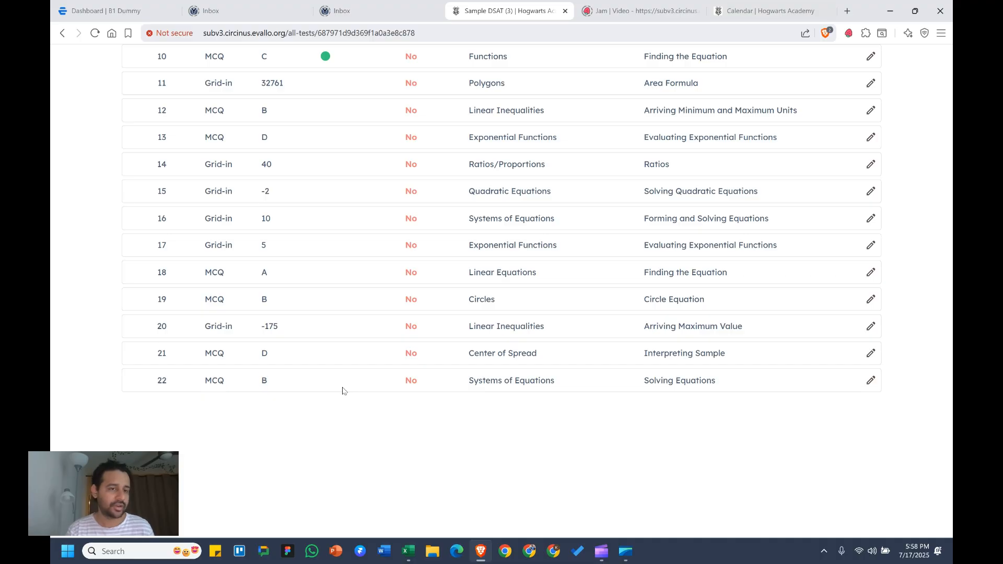